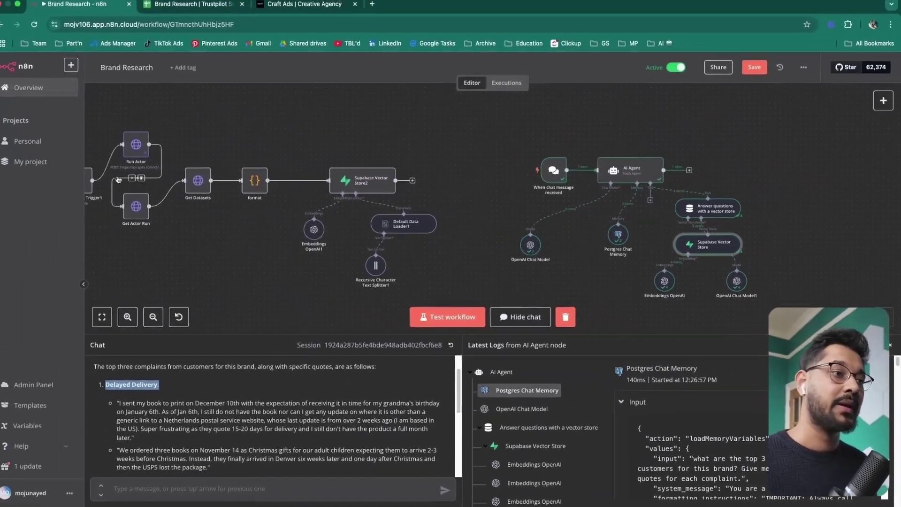
Step: Examine the existing Brand Research workflow, from the review-scraping branch through to the AI Agent chat branch
left_click(304, 4)
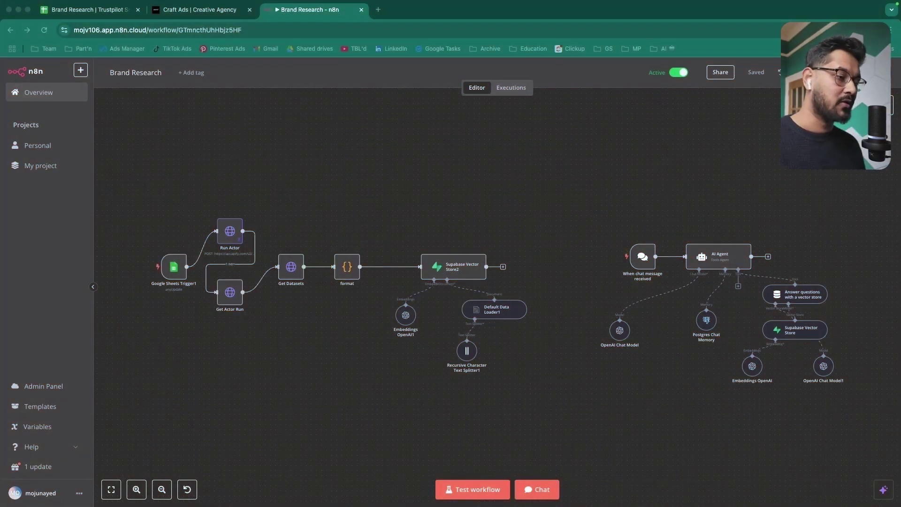
scroll(259, 189, "left", 3)
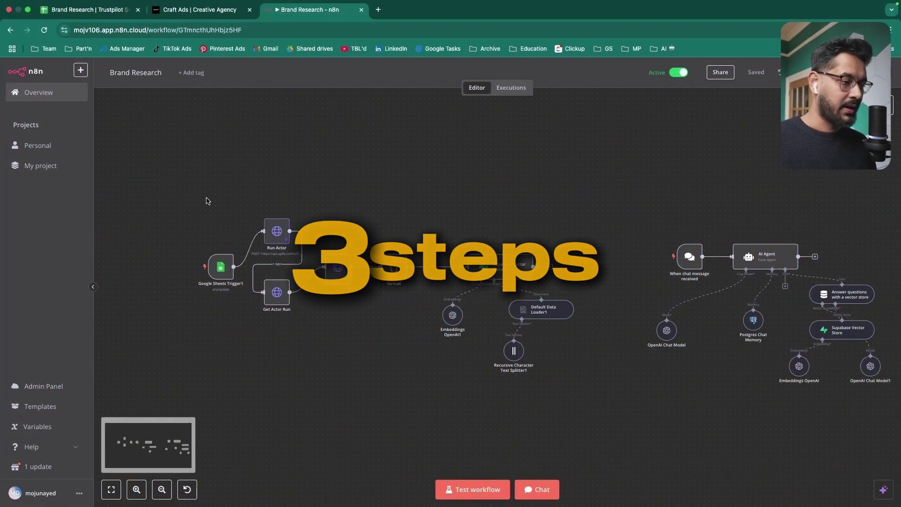
left_click_drag(186, 188, 416, 379)
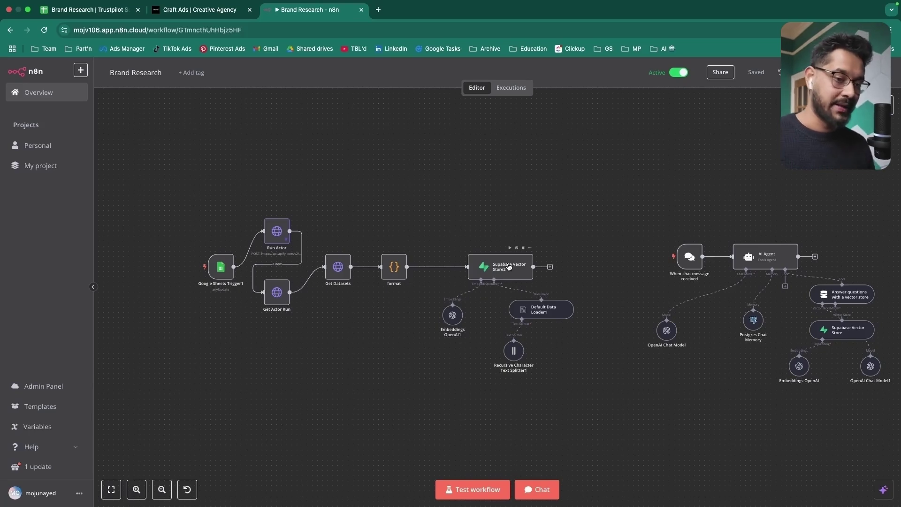
scroll(510, 267, "right", 5)
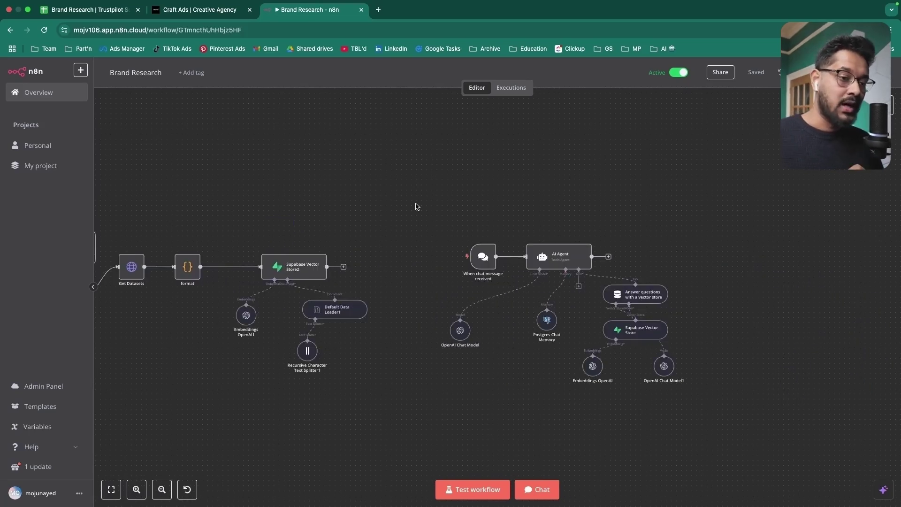
left_click_drag(416, 205, 696, 383)
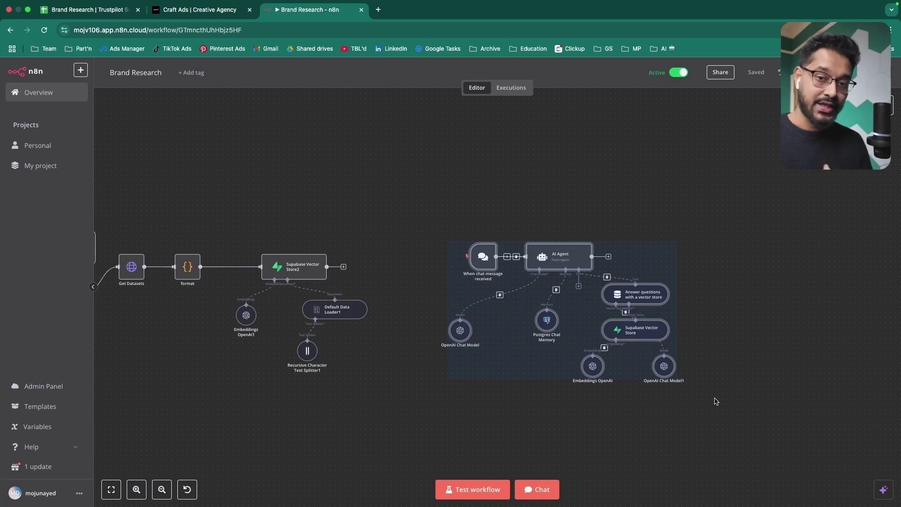
left_click(725, 334)
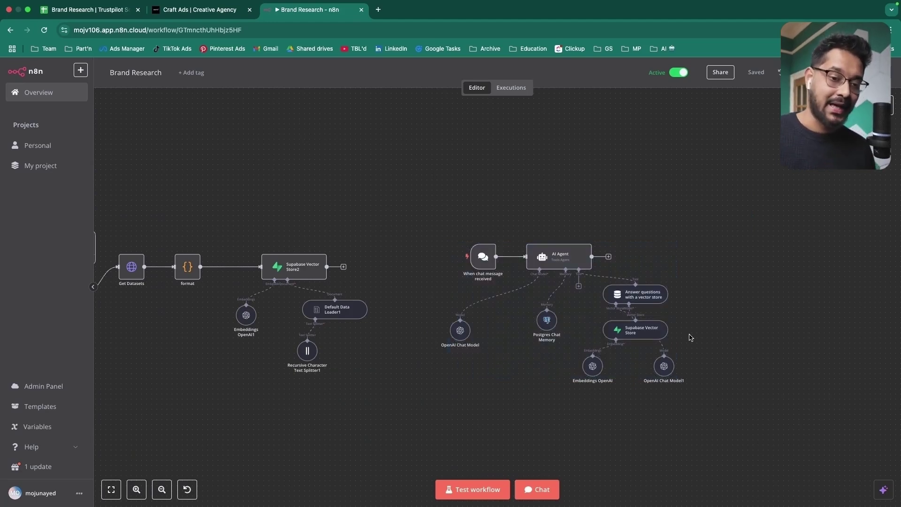
left_click(654, 336)
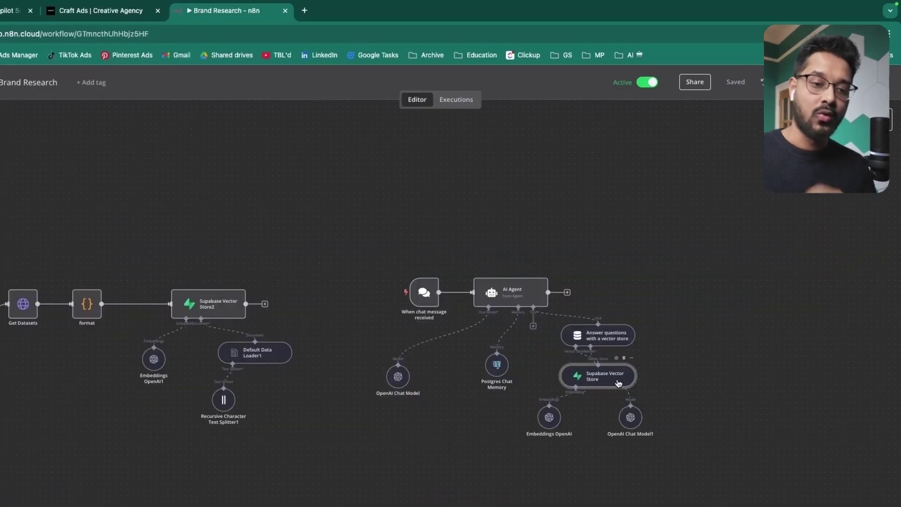
scroll(333, 362, "left", 2)
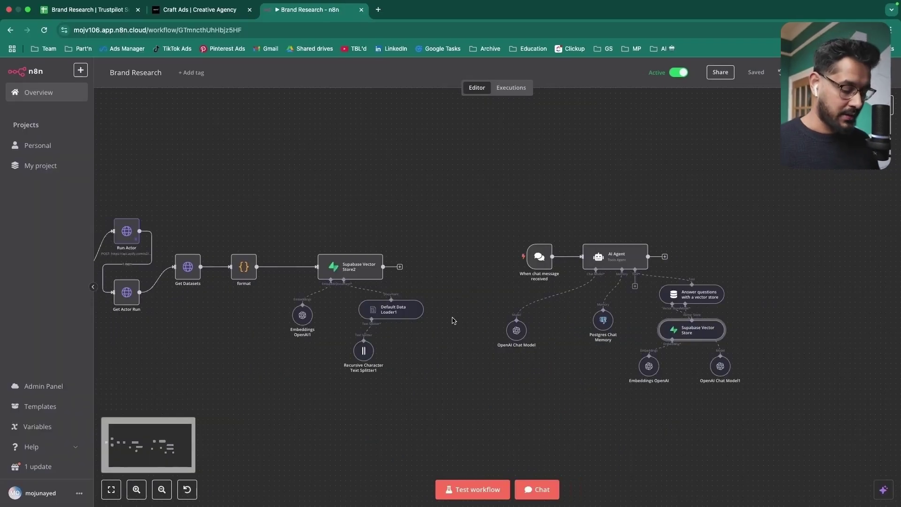
Step: Open the n8n website in a new browser tab and sign in to n8n cloud with the prefilled account name
key("super+t")
type("n8n")
key("Return")
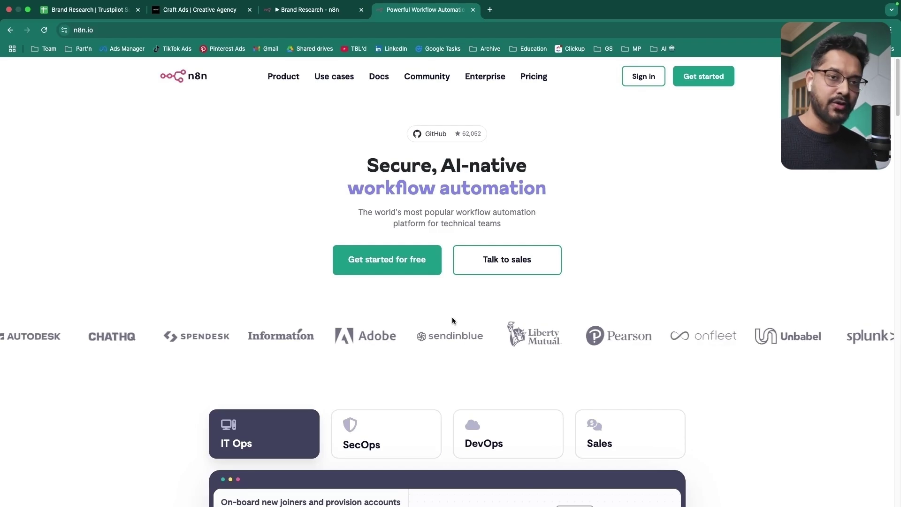
left_click(643, 76)
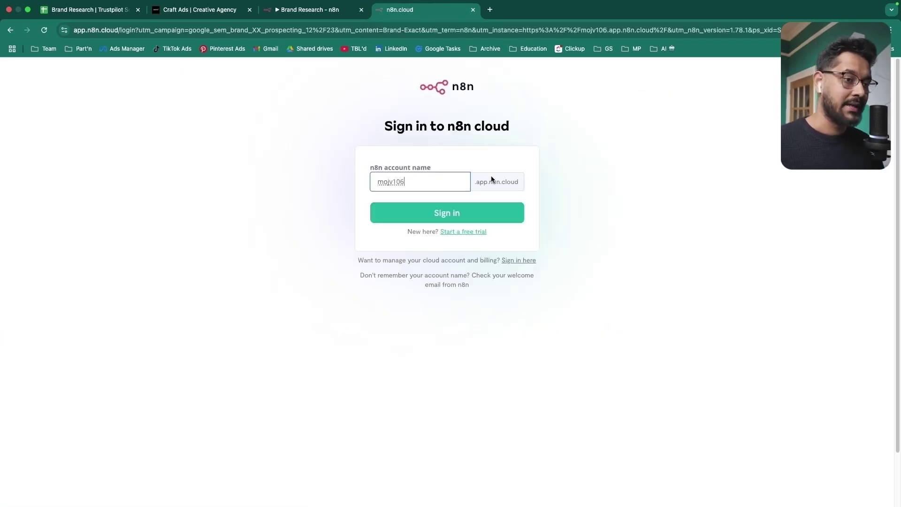
left_click(439, 217)
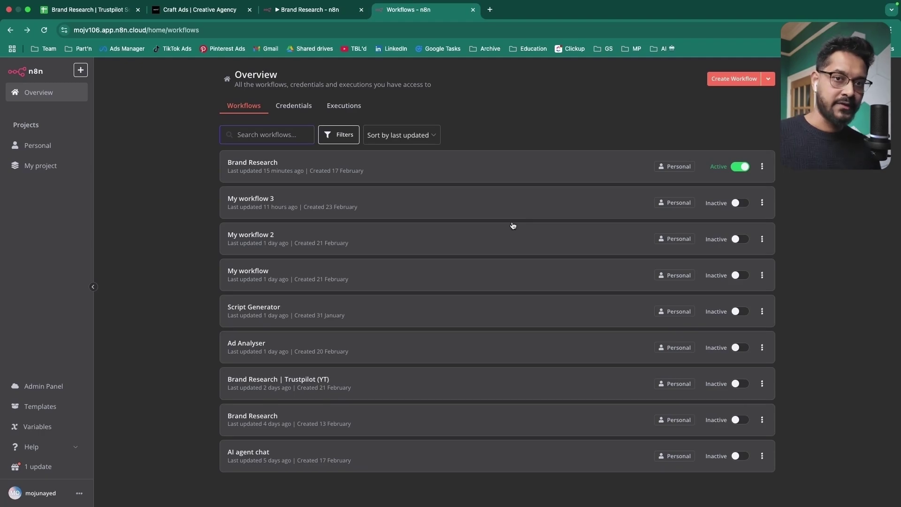
Step: Create a new workflow and add a Google Sheets "On row added" trigger as its first step
left_click(727, 79)
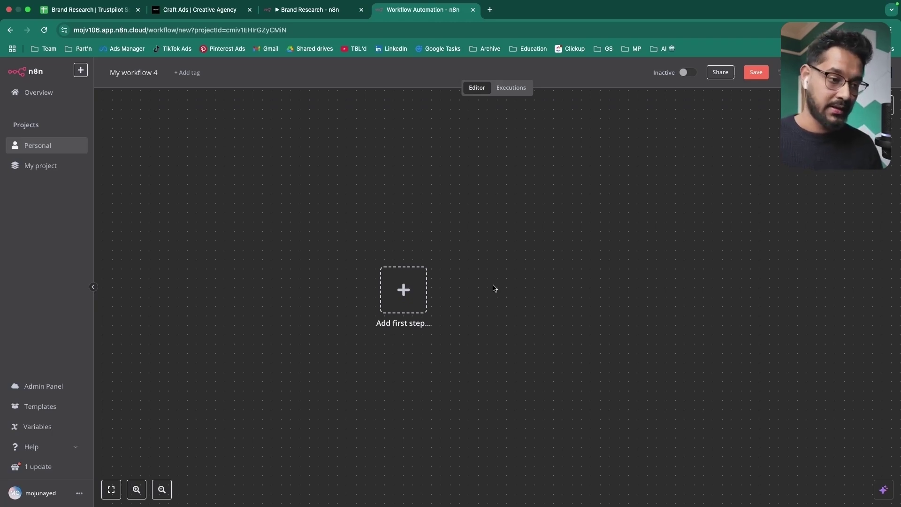
left_click(403, 290)
type("g")
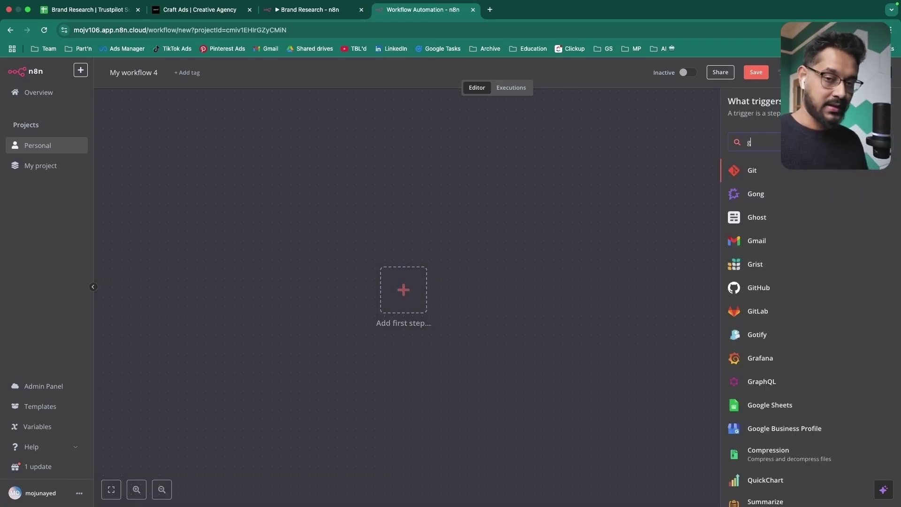
type("oogle")
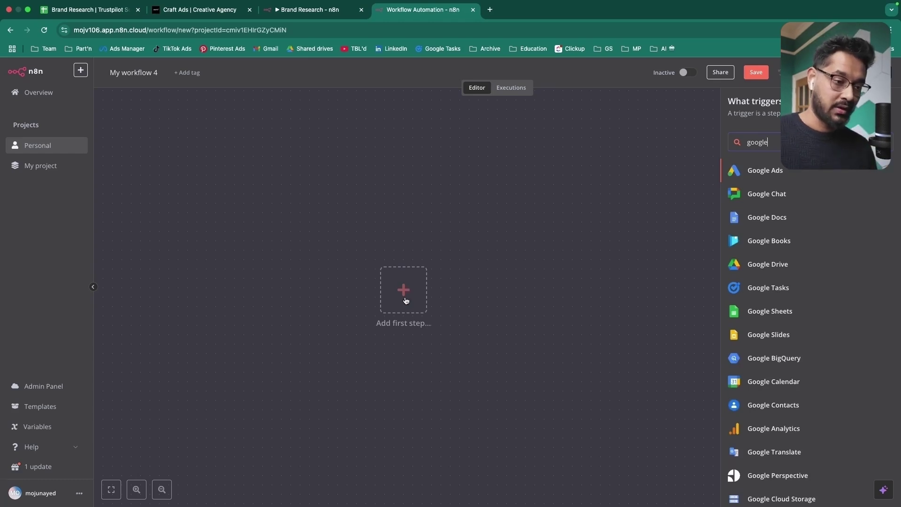
type(" she")
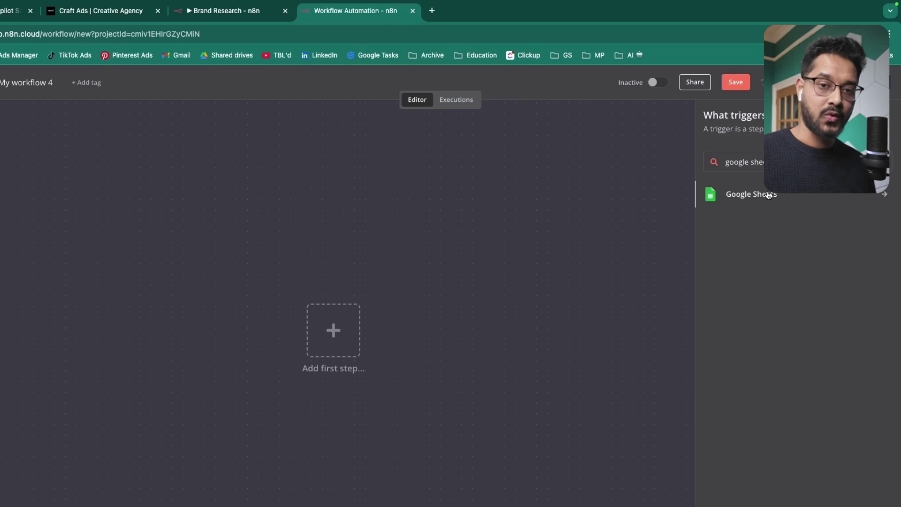
left_click(769, 195)
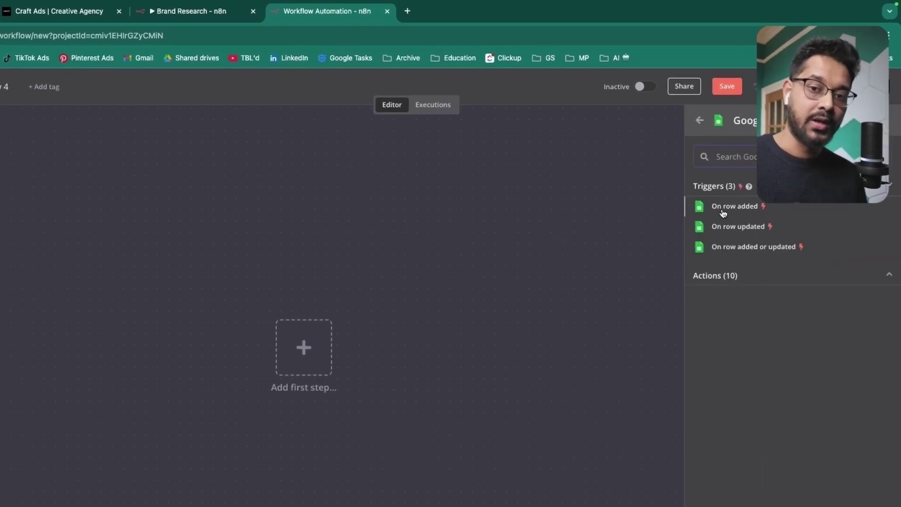
left_click(724, 209)
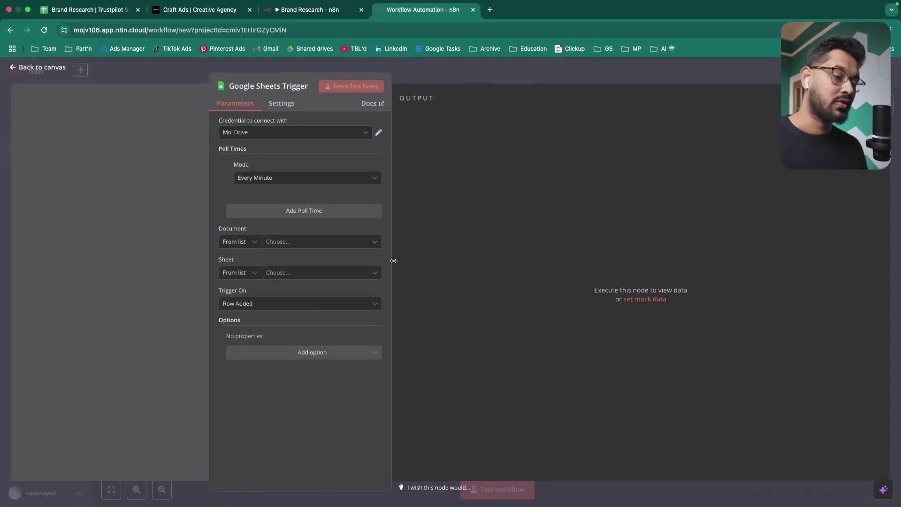
Step: Examine the form for creating a Google Sheets trigger credential and the available poll time modes
left_click(291, 133)
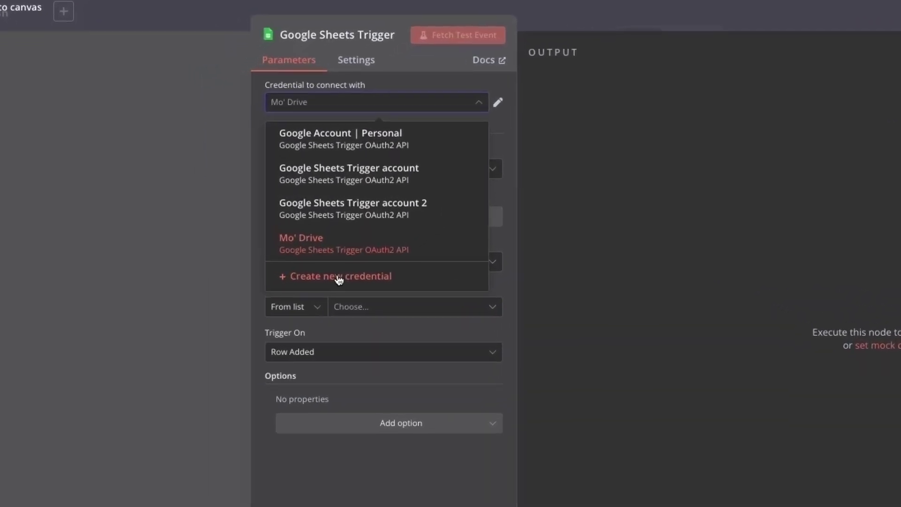
left_click(339, 278)
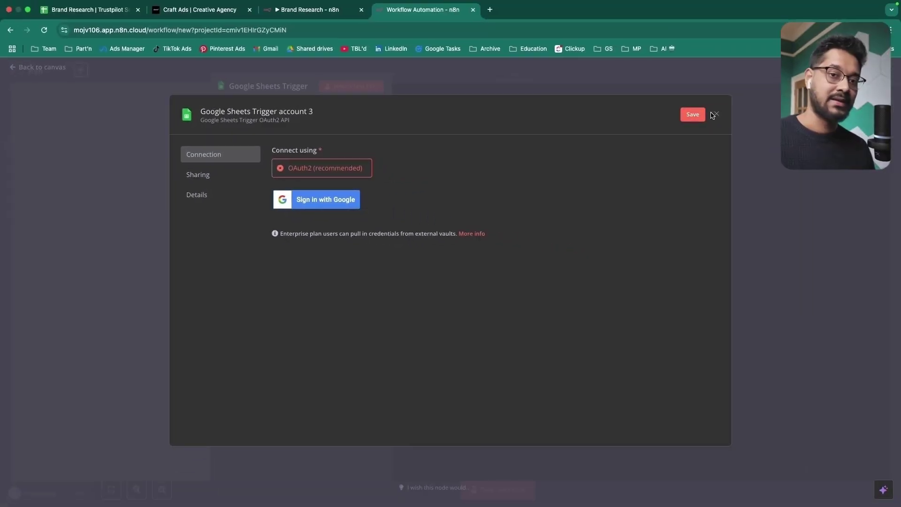
left_click(716, 115)
left_click(484, 302)
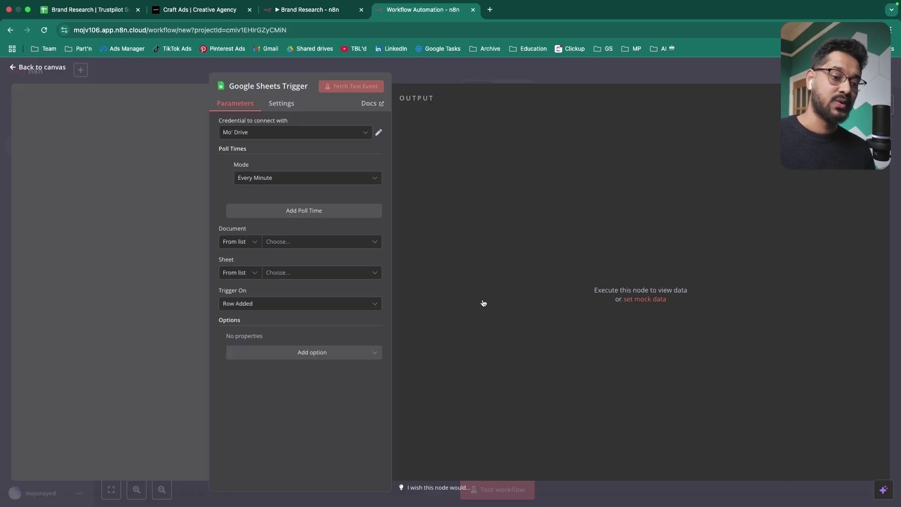
left_click(277, 181)
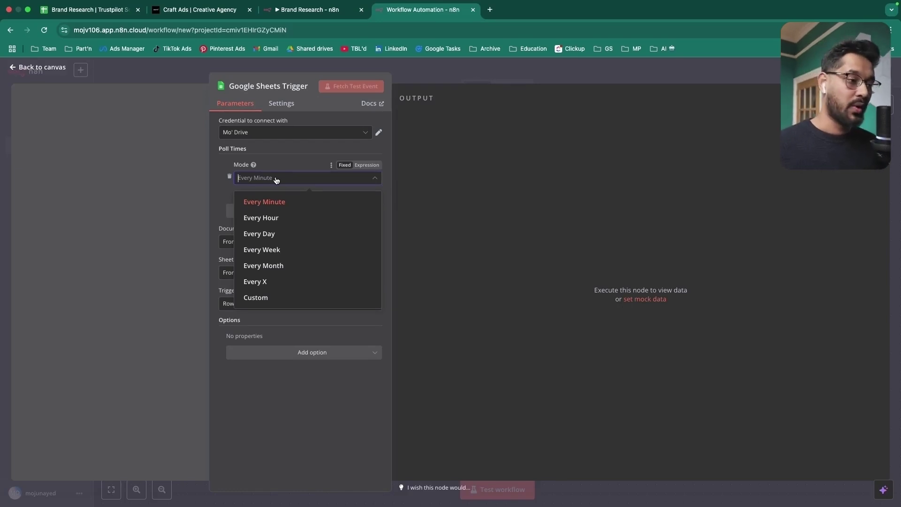
left_click(223, 167)
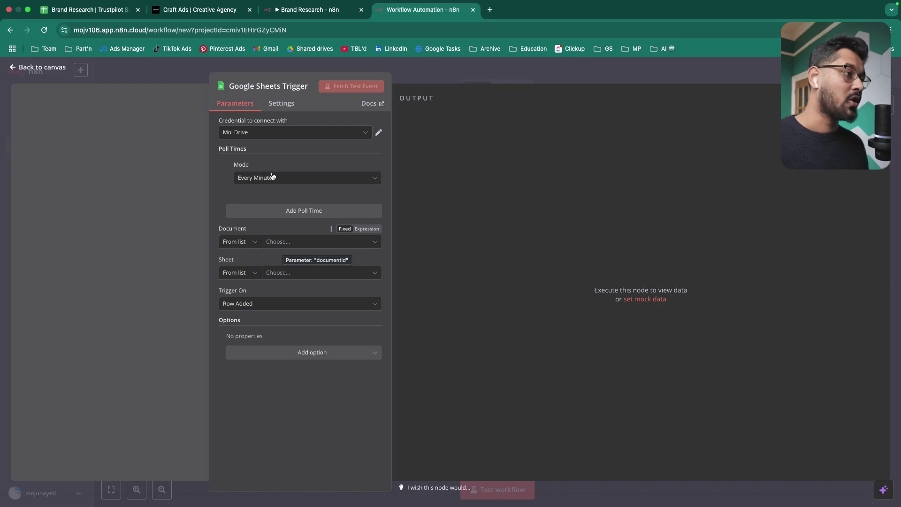
Step: Switch to the Google Sheets document, review its Brand Name and Brand URL columns, and copy the spreadsheet's title
left_click(126, 11)
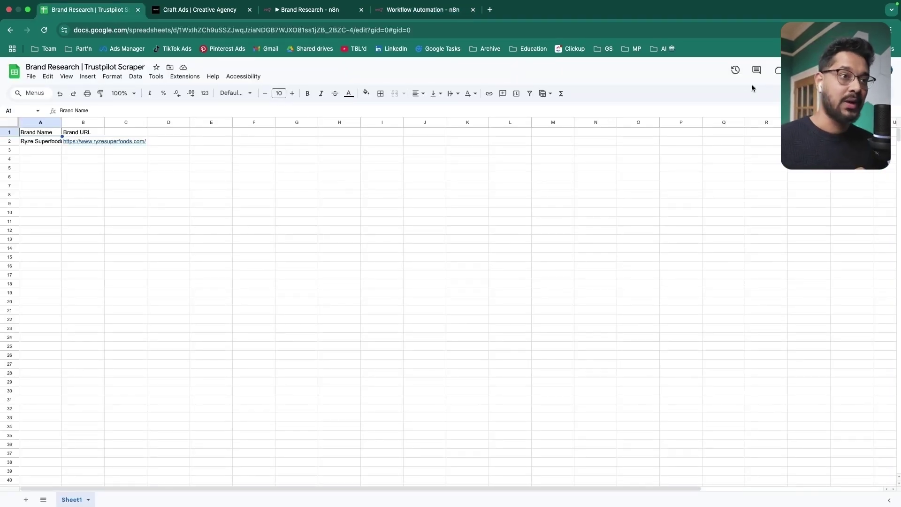
left_click(38, 124)
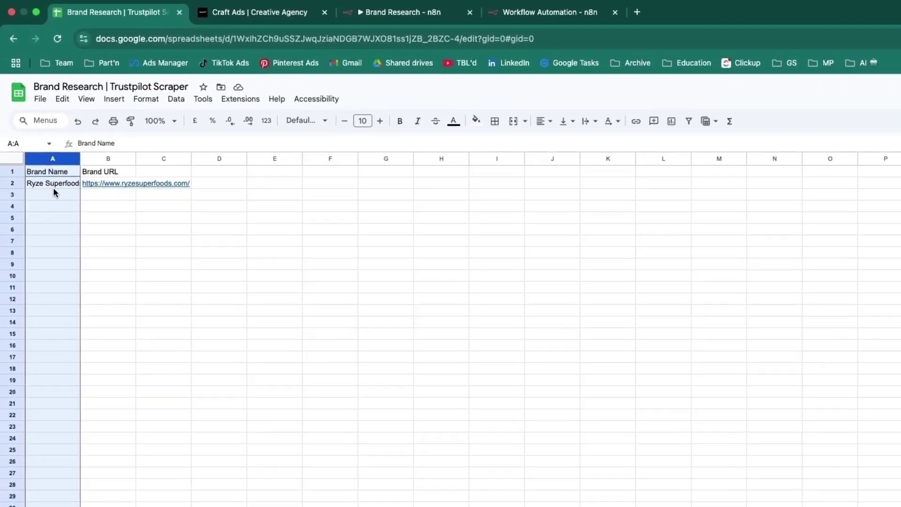
left_click(126, 170)
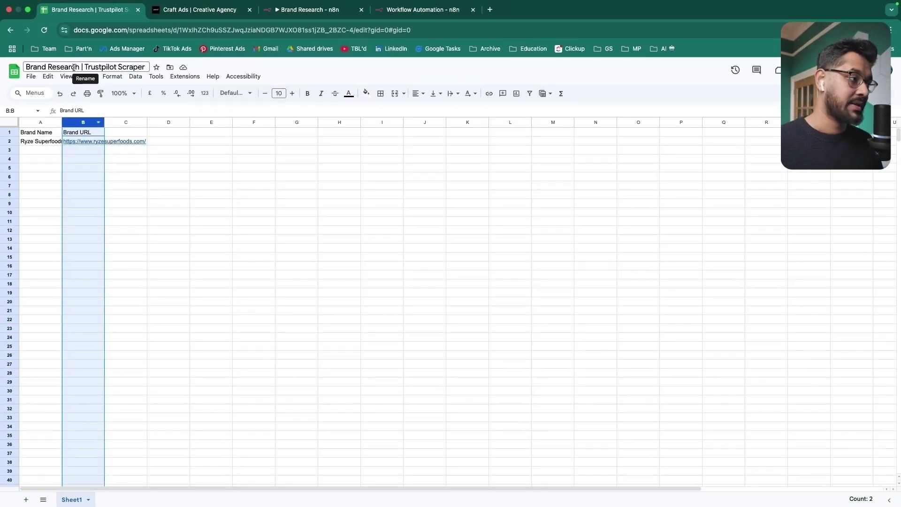
left_click(110, 66)
key("super+c")
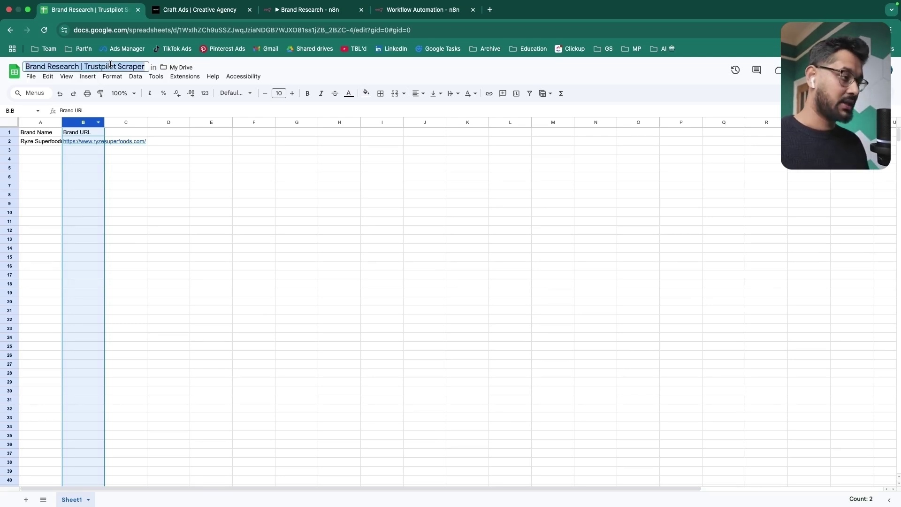
Step: Back in n8n, set the trigger's document to "Brand Research | Trustpilot Scraper" and its sheet to Sheet1
key("super+3")
key("super+v")
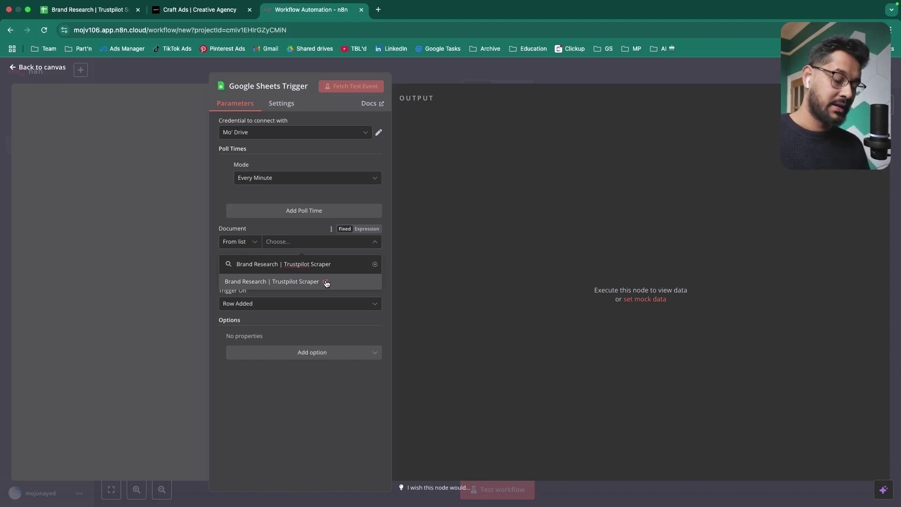
left_click(326, 282)
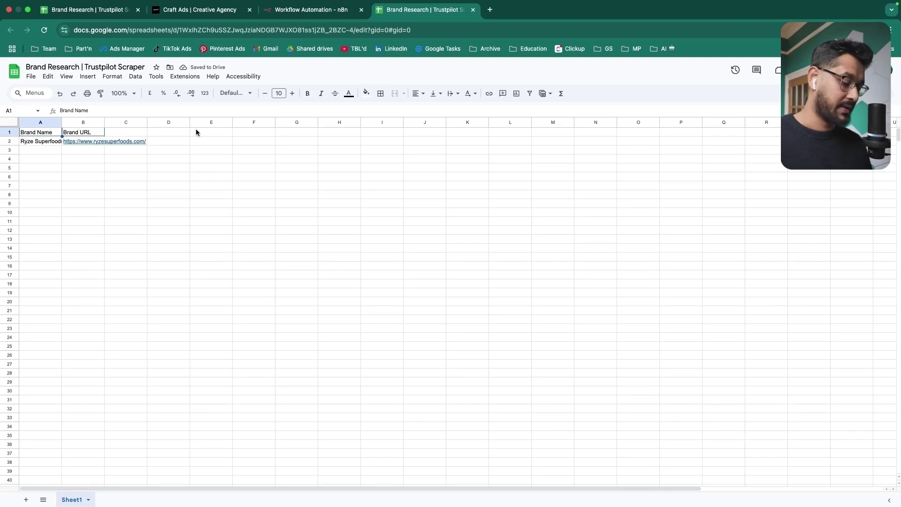
key("super+w")
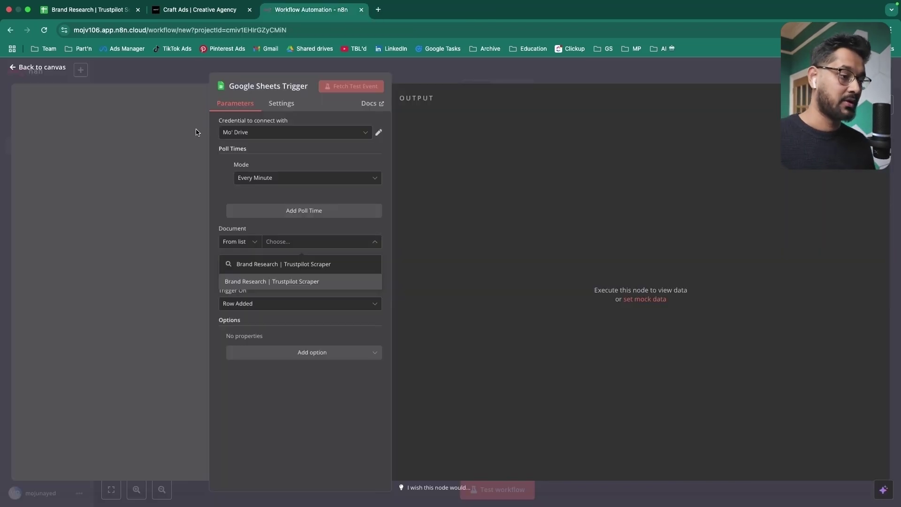
left_click(292, 283)
left_click(277, 274)
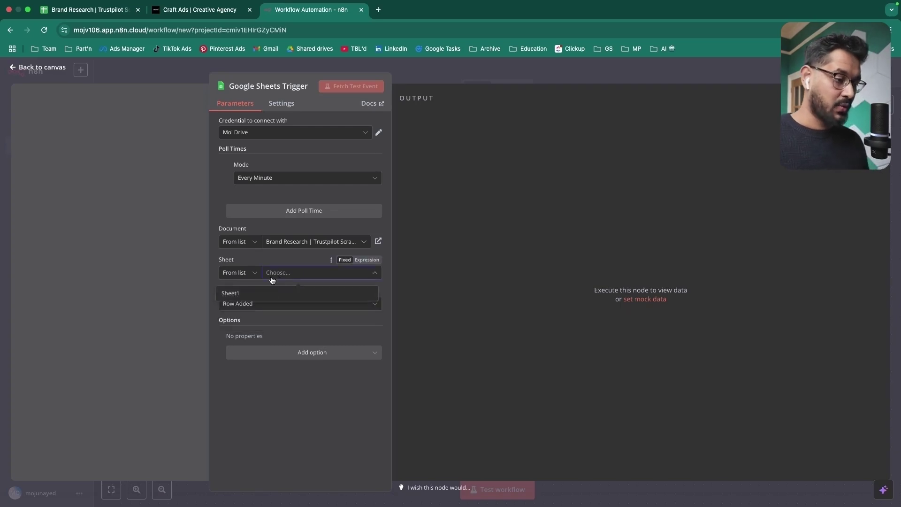
left_click(258, 296)
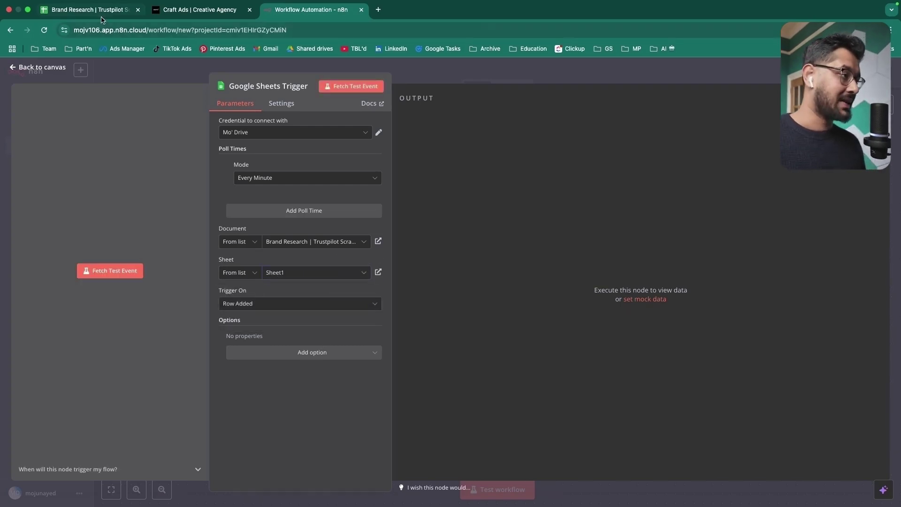
key("super+1")
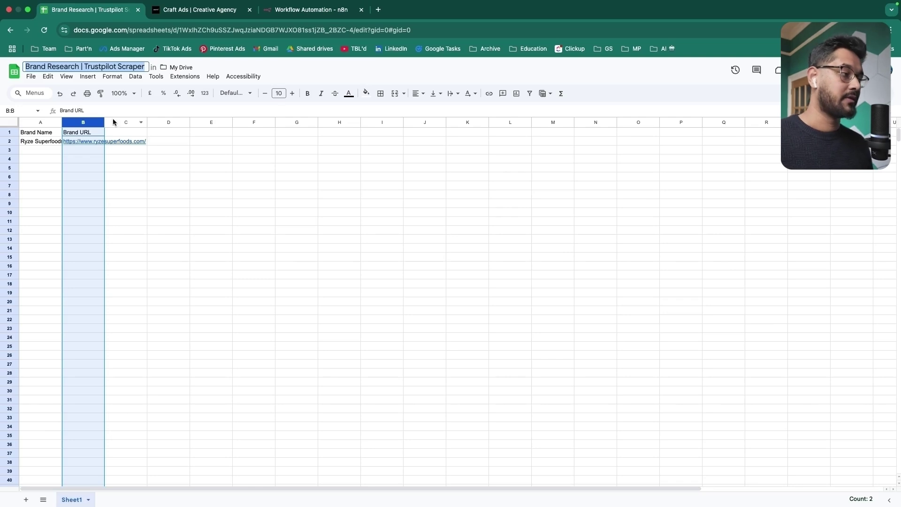
key("super+3")
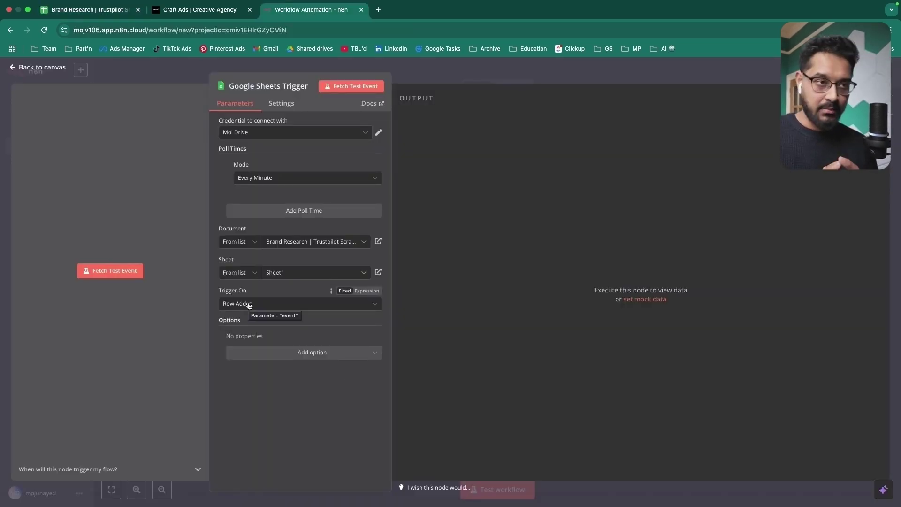
key("super+1")
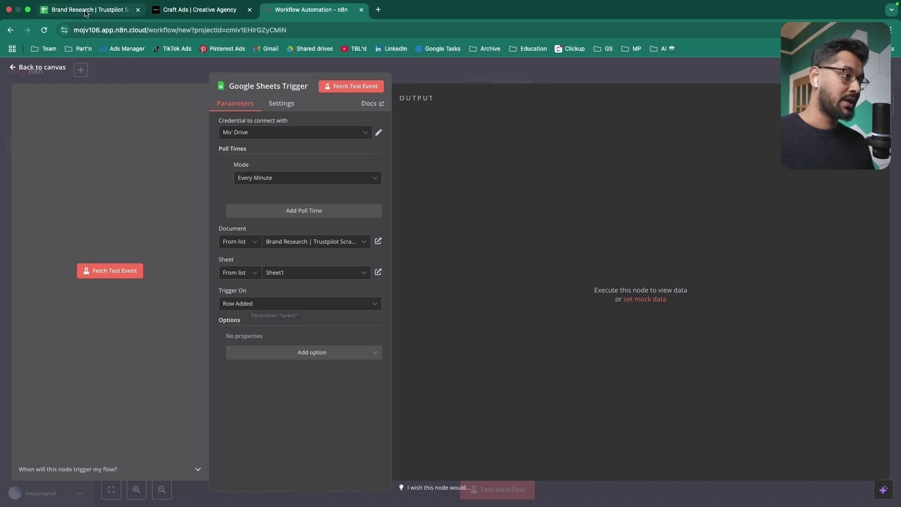
key("super+3")
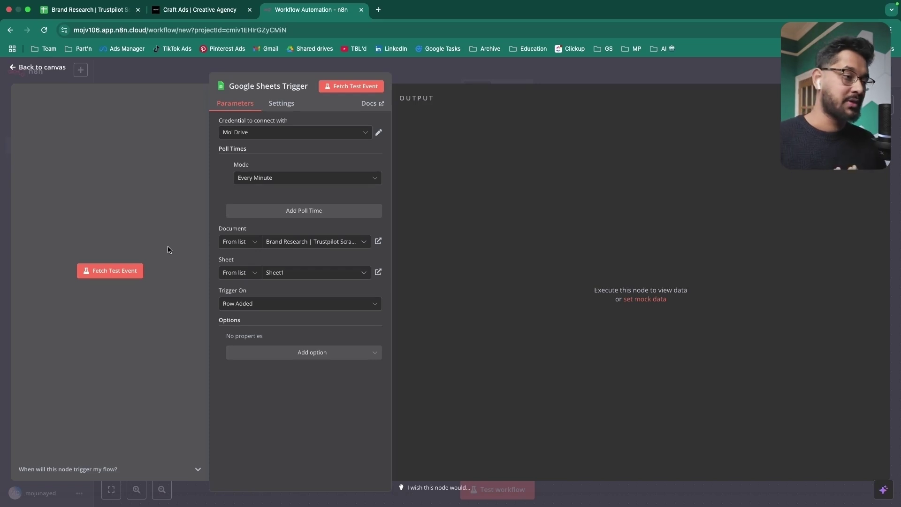
Step: Fetch a test event for the Google Sheets trigger and compare the returned rows with the source spreadsheet
left_click(360, 87)
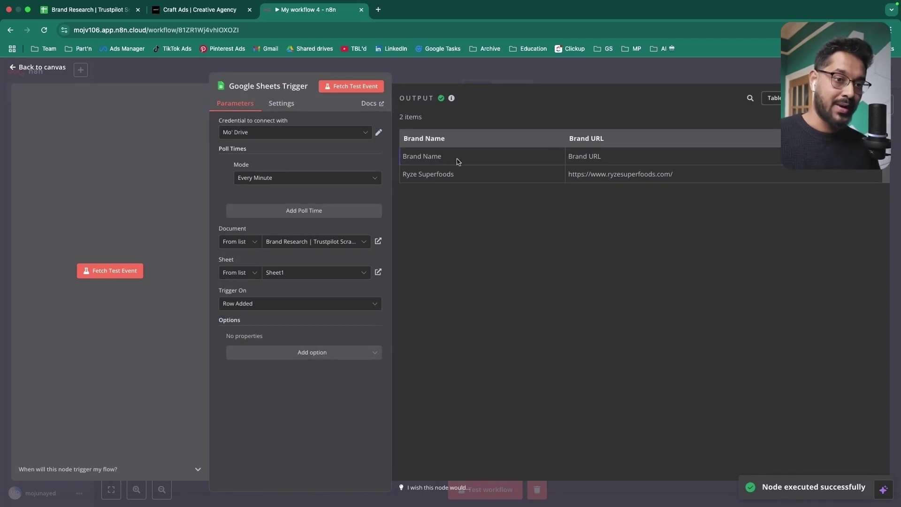
left_click_drag(682, 178, 408, 151)
left_click(96, 12)
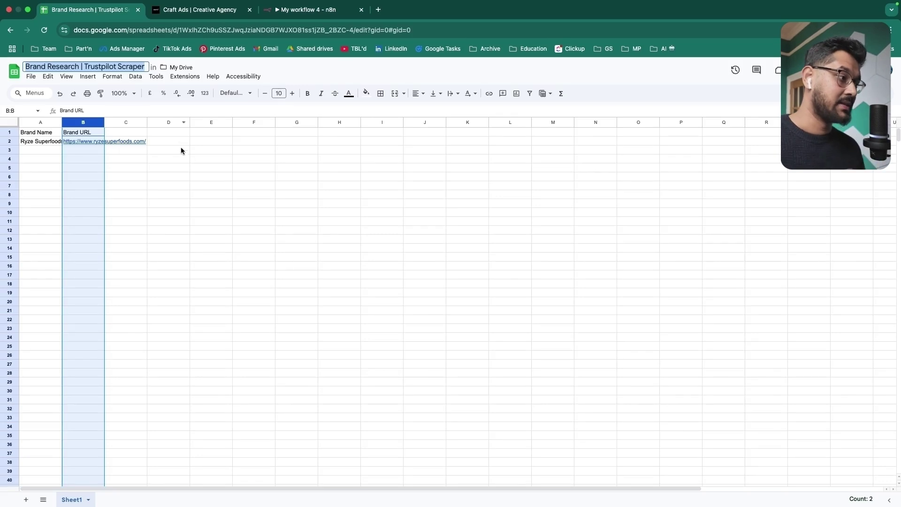
left_click(305, 14)
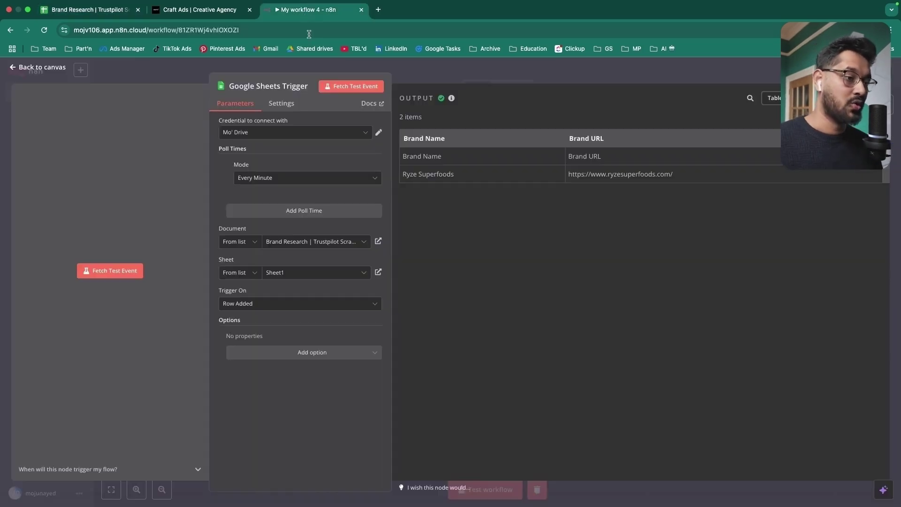
Step: Return to the canvas and add an HTTP Request node after the Google Sheets trigger
left_click(38, 68)
scroll(458, 207, "right", 4)
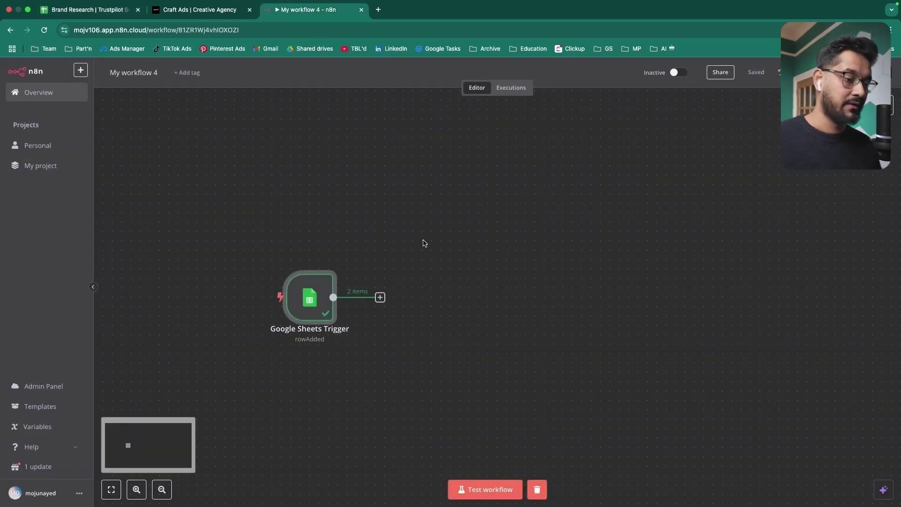
left_click(380, 298)
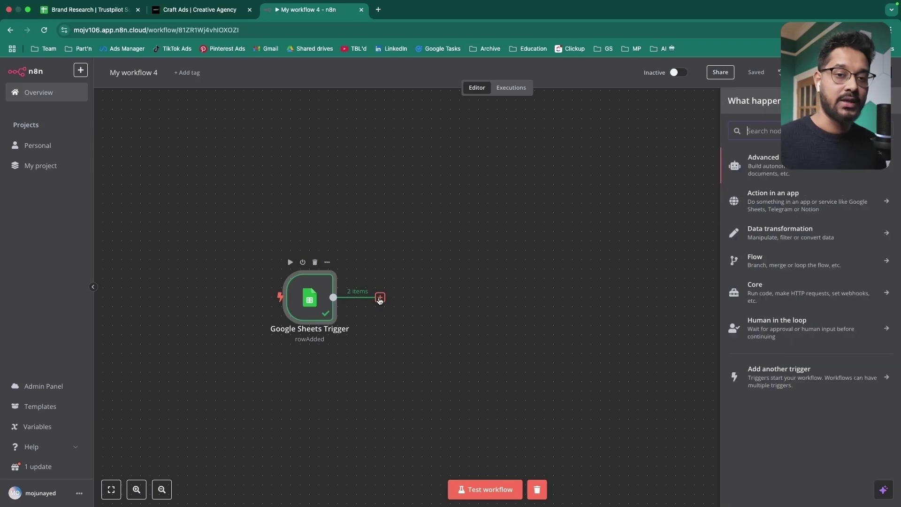
type("http")
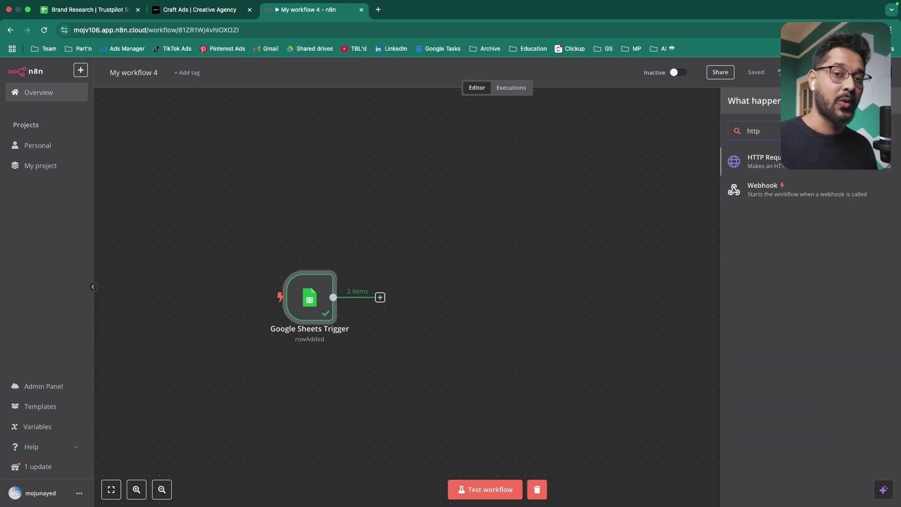
left_click(778, 163)
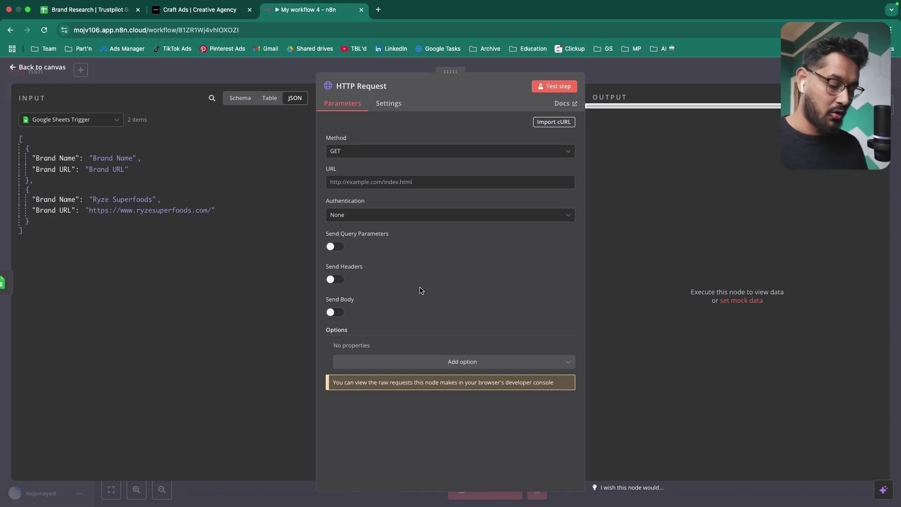
Step: Open apify.com in a new browser tab
key("super+t")
type("apify.com")
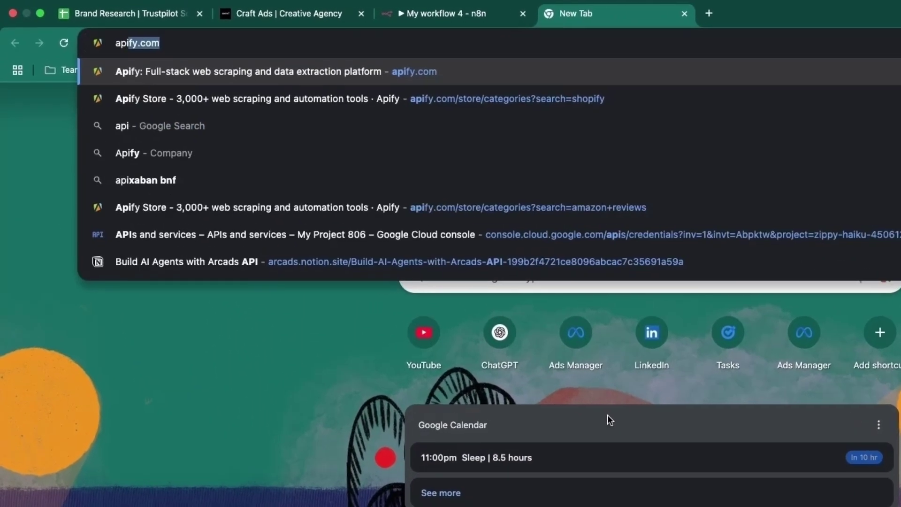
key("Return")
type("Scrape TikTok profiles")
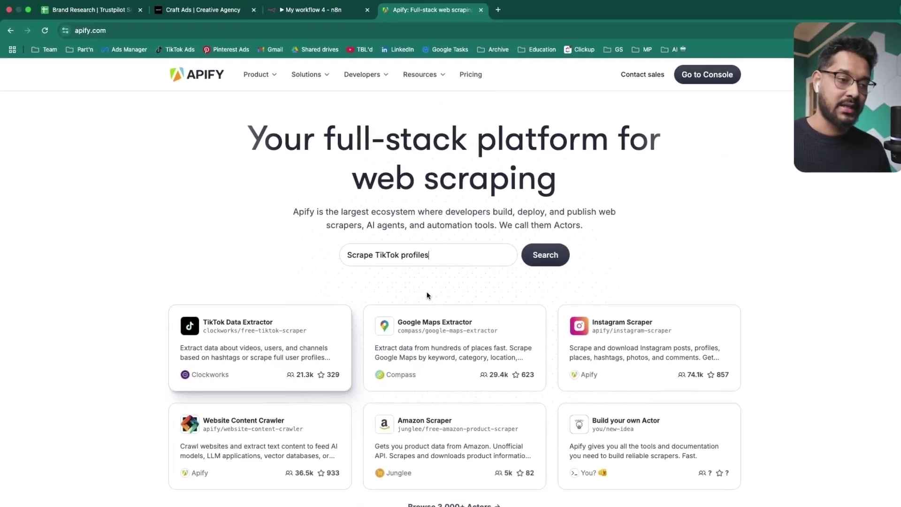
key("alt+BackSpace")
key("alt+BackSpace")
key("alt+BackSpace")
type("Extrac")
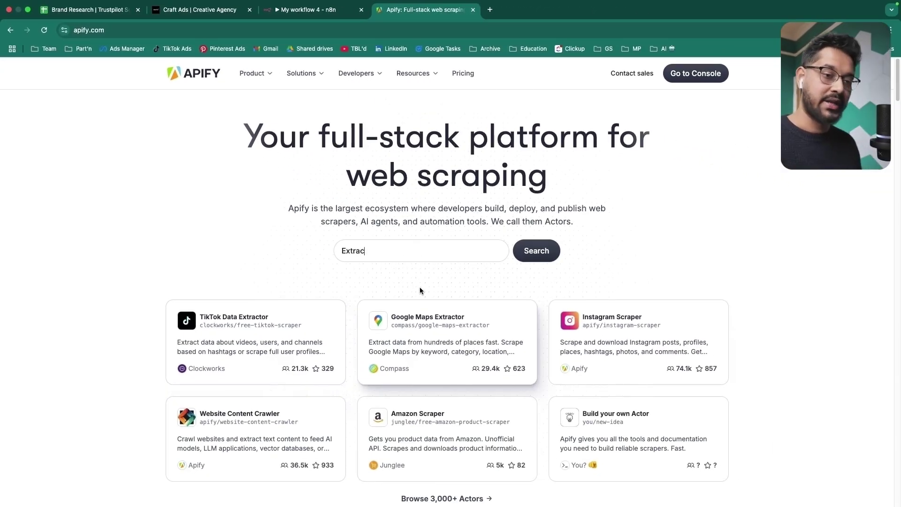
type("t places from Google Maps")
key("BackSpace")
key("BackSpace")
key("BackSpace")
key("BackSpace")
key("BackSpace")
key("BackSpace")
key("BackSpace")
key("BackSpace")
key("BackSpace")
key("BackSpace")
key("BackSpace")
key("BackSpace")
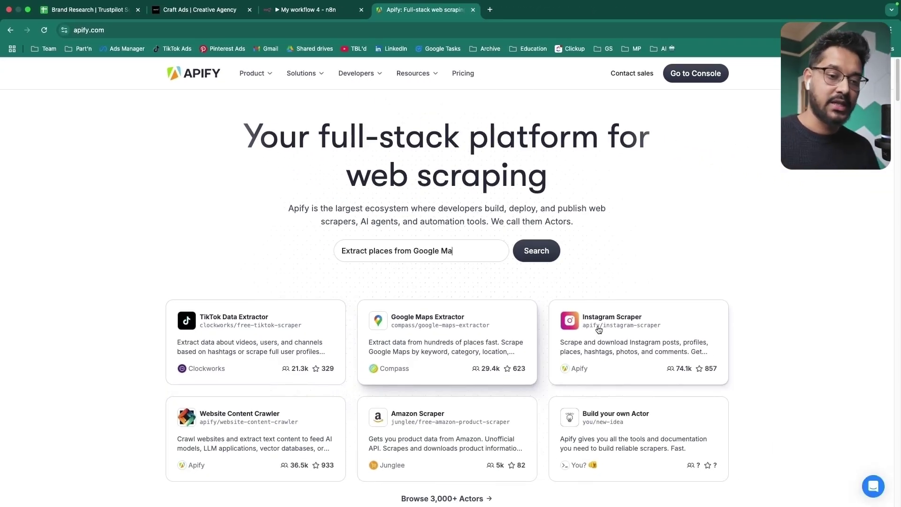
key("alt+BackSpace")
key("alt+BackSpace")
key("alt+BackSpace")
type("Download Instagram posts")
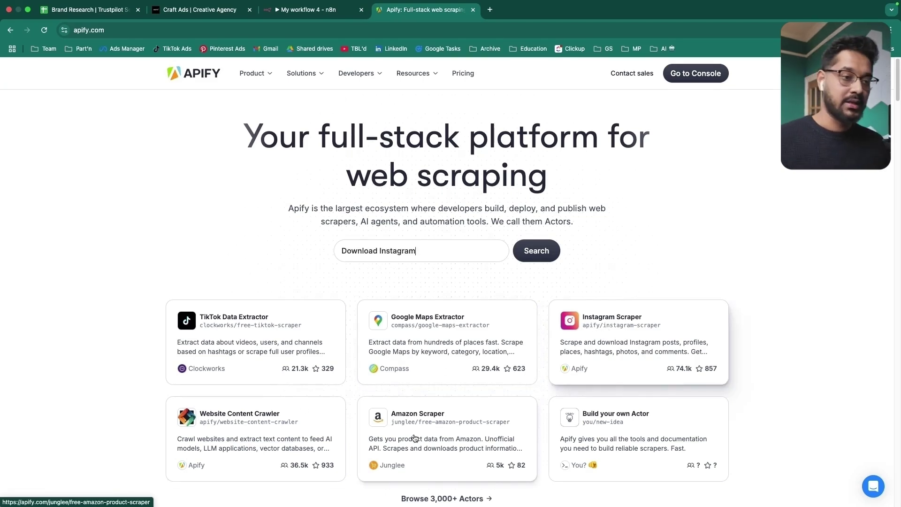
key("BackSpace")
key("BackSpace")
key("BackSpace")
key("BackSpace")
key("BackSpace")
key("BackSpace")
key("BackSpace")
key("BackSpace")
key("BackSpace")
key("BackSpace")
key("BackSpace")
key("BackSpace")
key("BackSpace")
key("BackSpace")
key("BackSpace")
key("BackSpace")
key("BackSpace")
key("BackSpace")
key("BackSpace")
key("BackSpace")
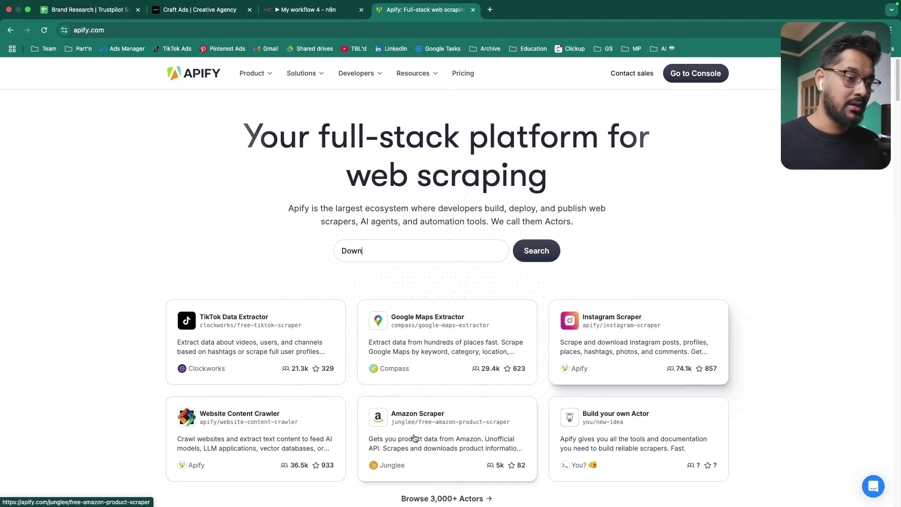
type("Crawl website t")
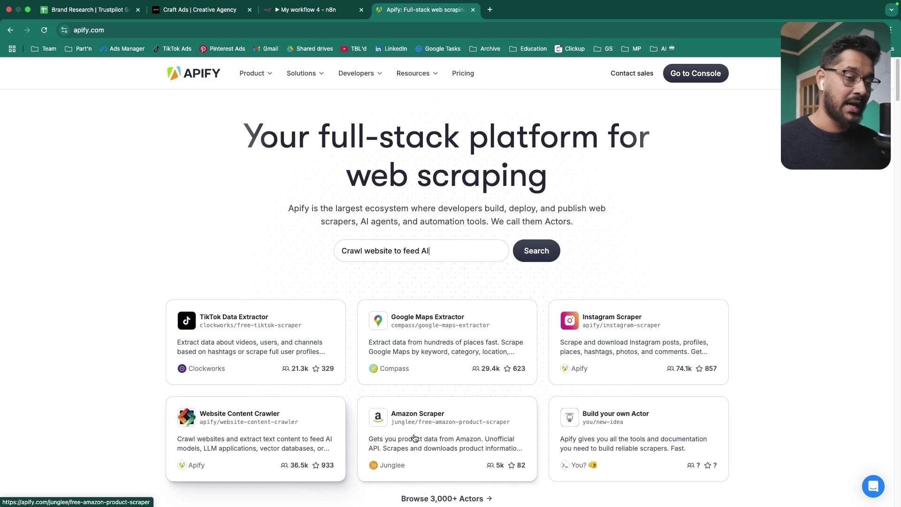
Step: Go to the Apify console, search its Store for "trustpilot" and open the canadesk/trustpilot actor
left_click(708, 74)
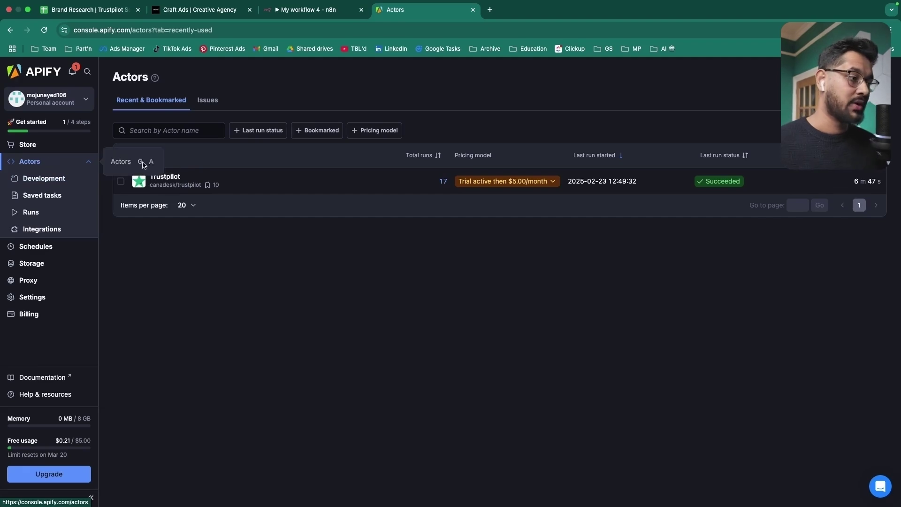
left_click(28, 144)
left_click(480, 134)
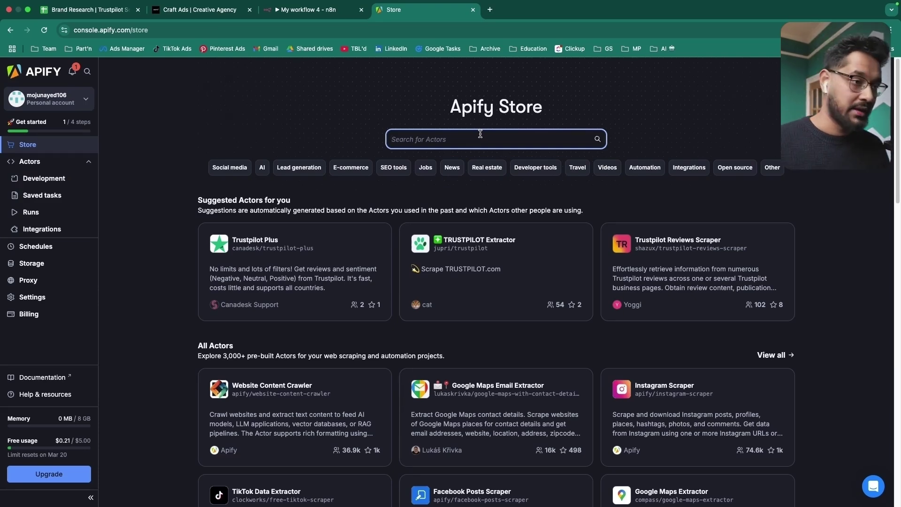
type("trustpilot")
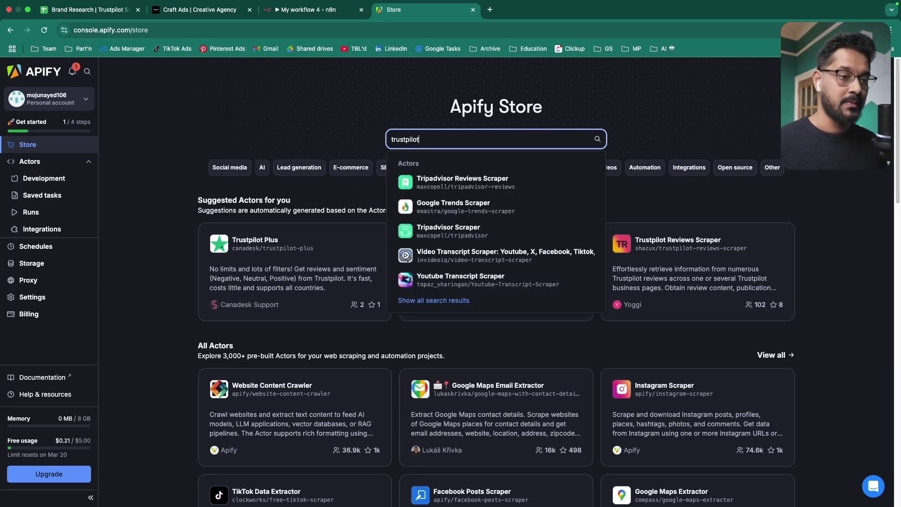
key("Return")
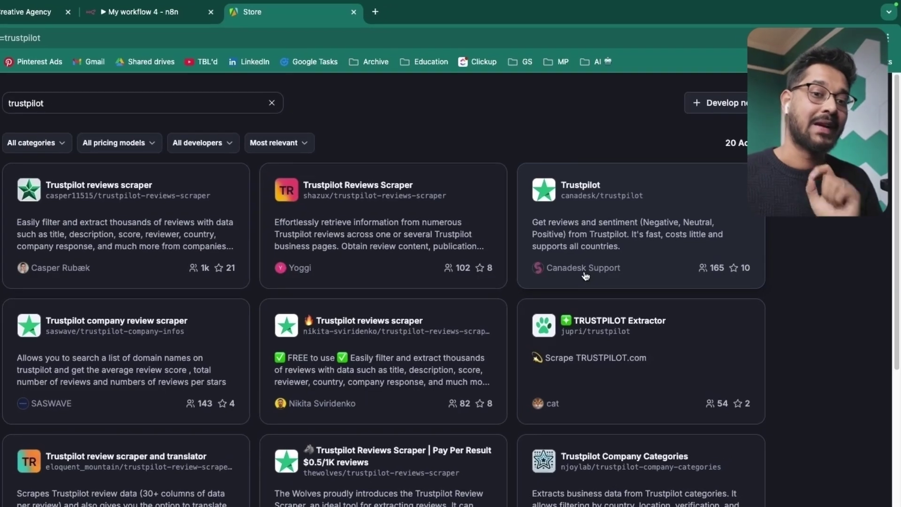
left_click(584, 251)
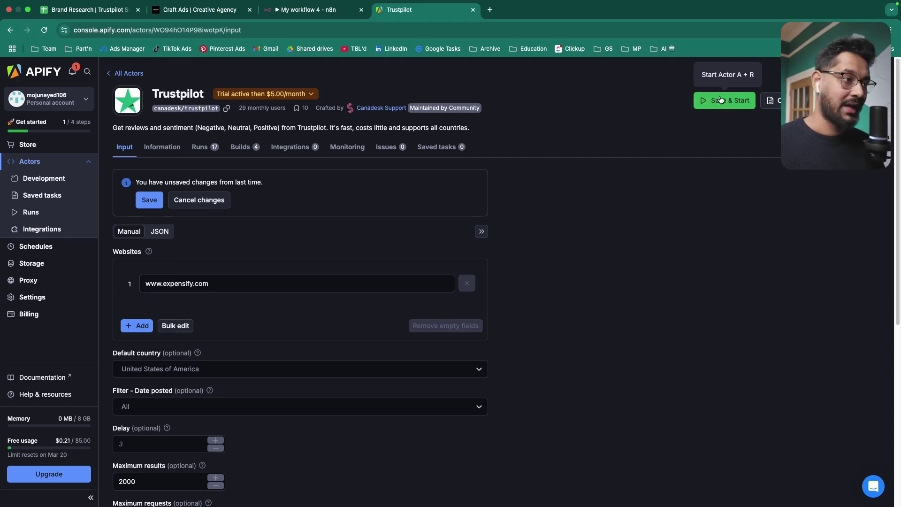
Step: Review the Trustpilot actor's input settings, including the websites list, default country, date filter and maximum results
left_click(265, 284)
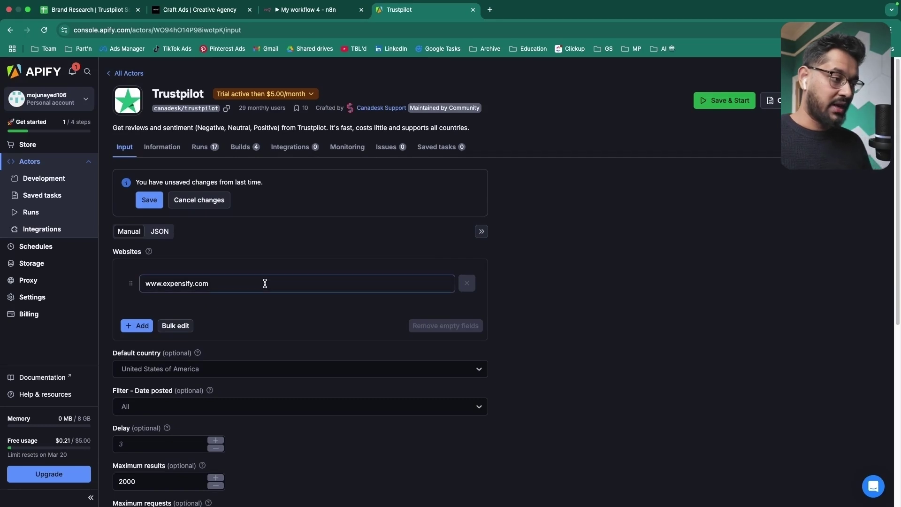
scroll(264, 283, "down", 1)
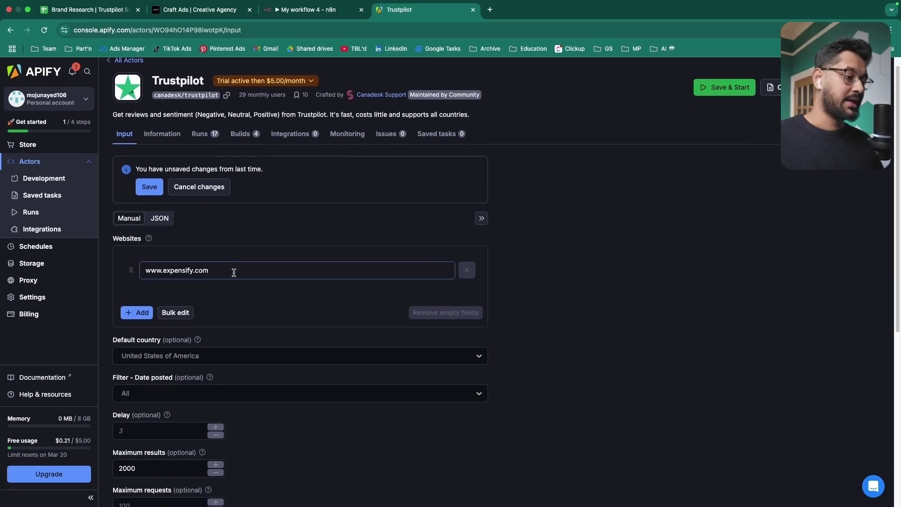
scroll(234, 272, "down", 5)
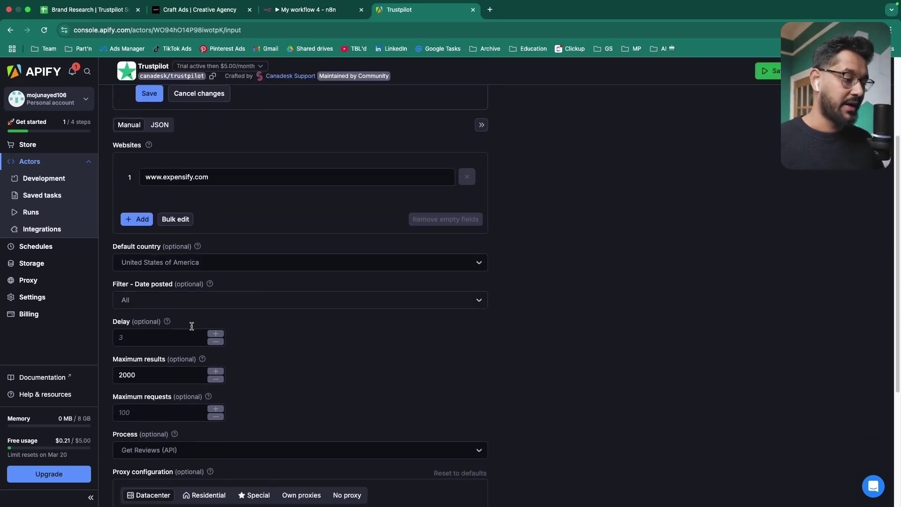
left_click(144, 376)
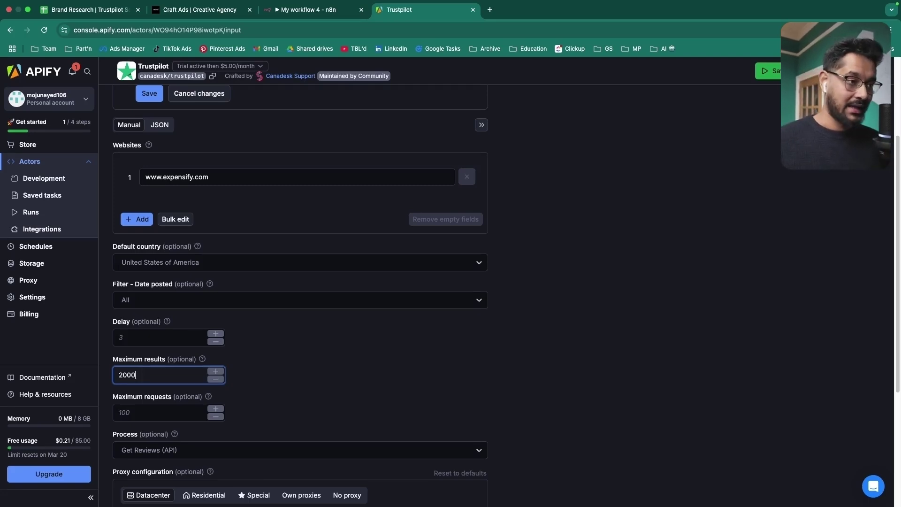
scroll(386, 371, "up", 3)
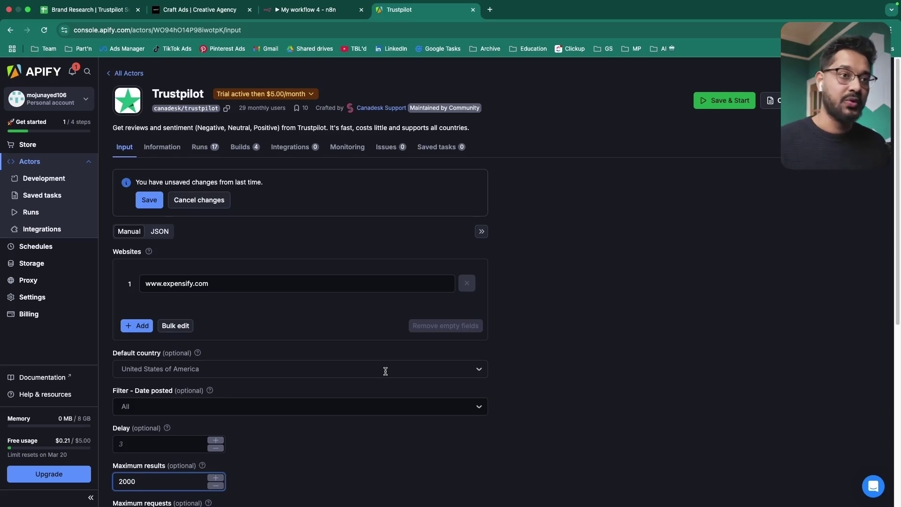
Step: Switch back to n8n, reopen the HTTP Request node and set its method to POST
left_click(310, 9)
left_click(61, 80)
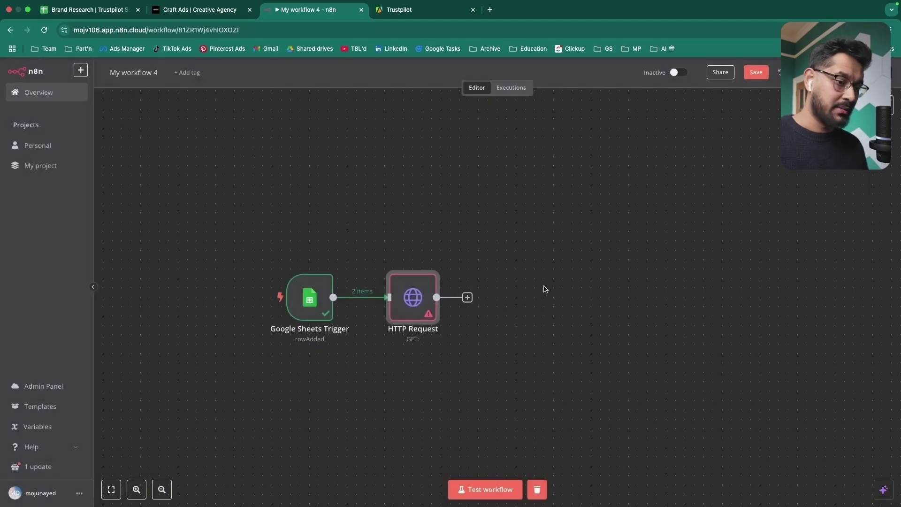
double_click(403, 301)
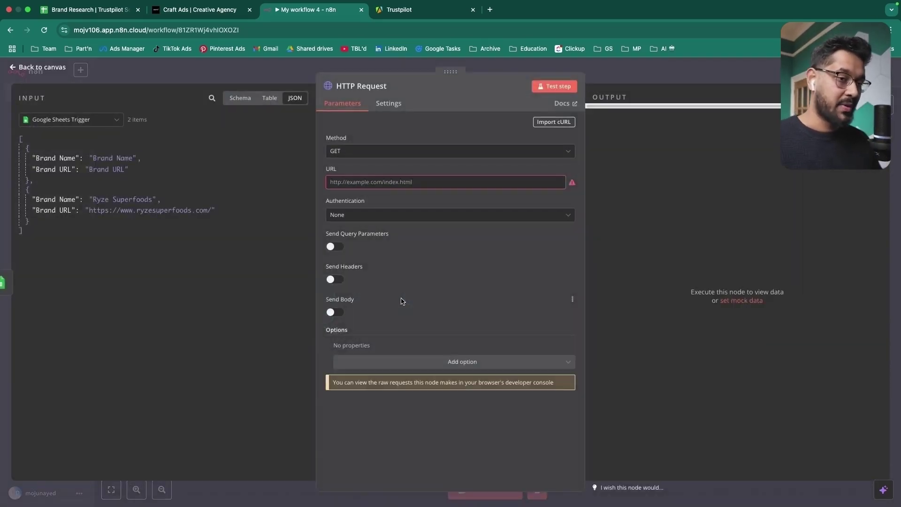
left_click(353, 151)
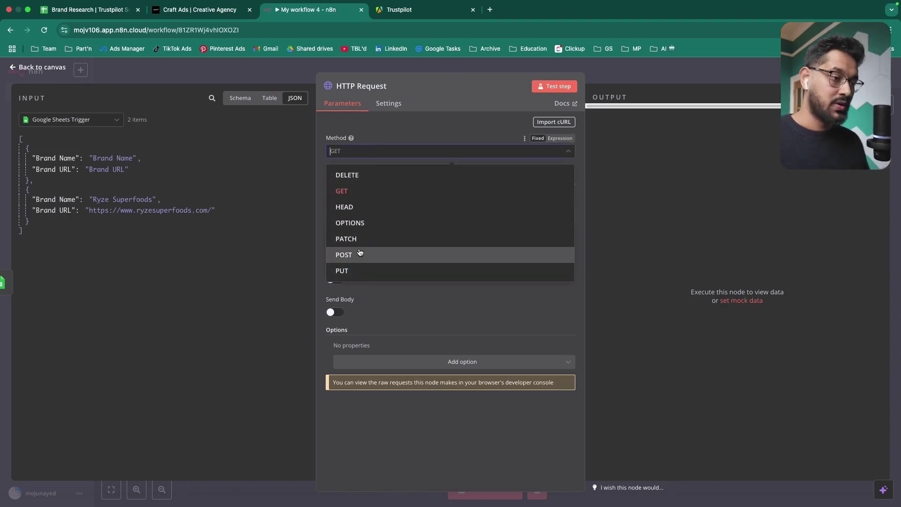
left_click(360, 254)
left_click(377, 184)
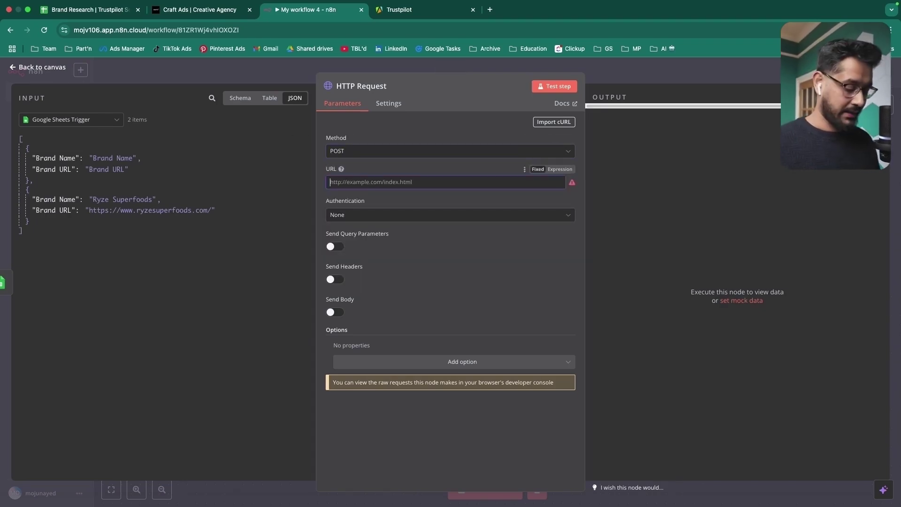
key("super+Tab")
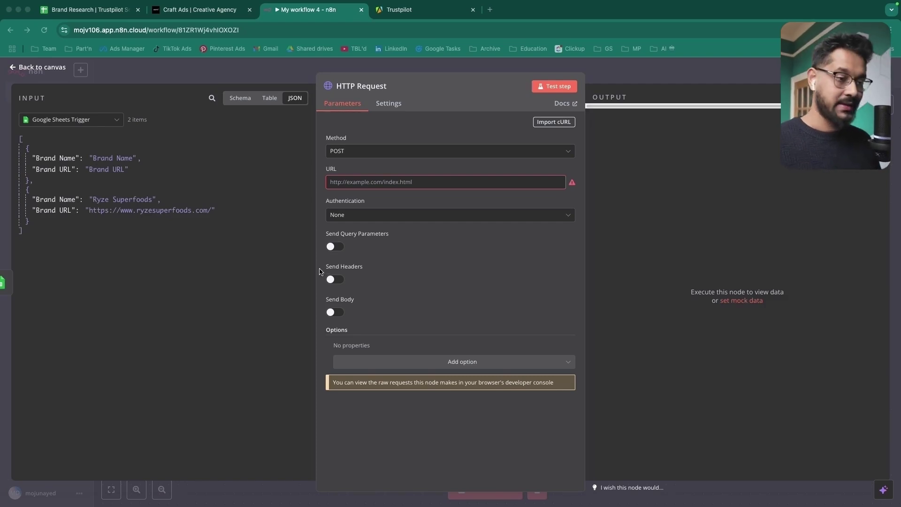
left_click(362, 184)
key("super+v")
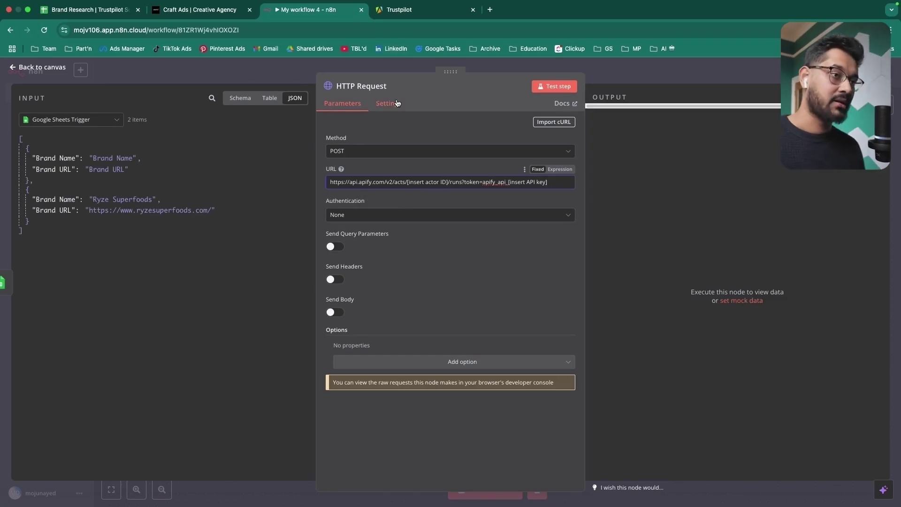
Step: Switch to Apify, copy the Trustpilot actor's ID from its page address, and return to the HTTP Request node in n8n
left_click(396, 10)
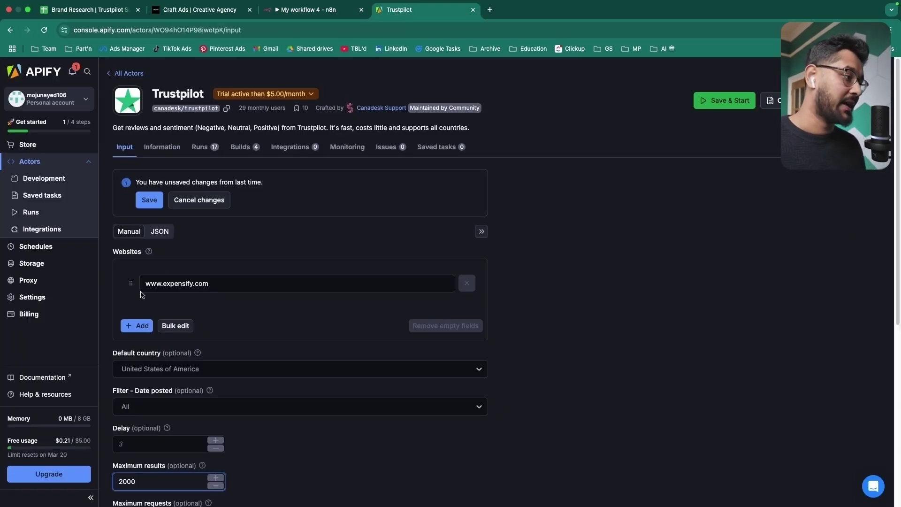
left_click(40, 159)
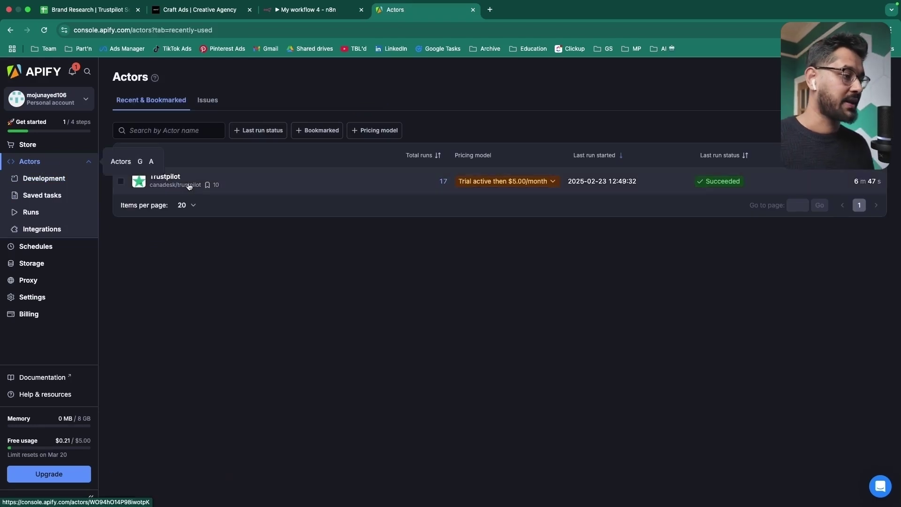
left_click(278, 186)
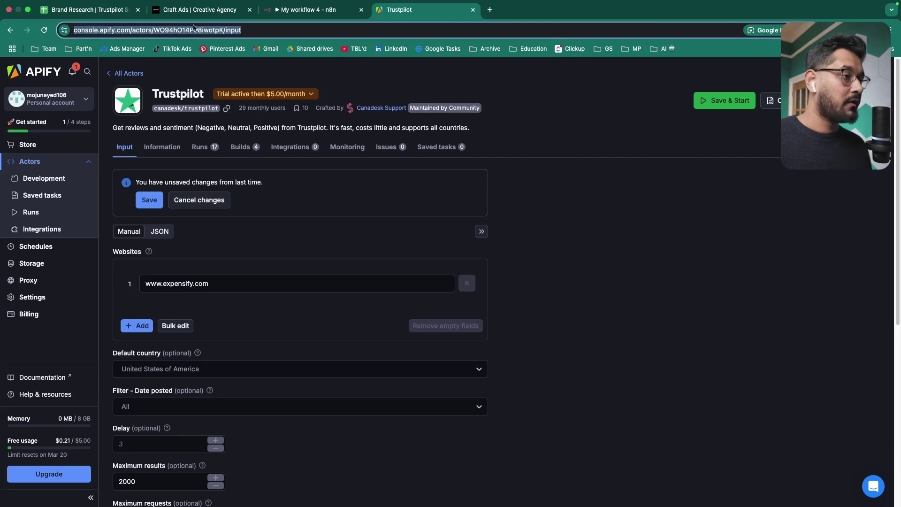
double_click(231, 31)
key("super+c")
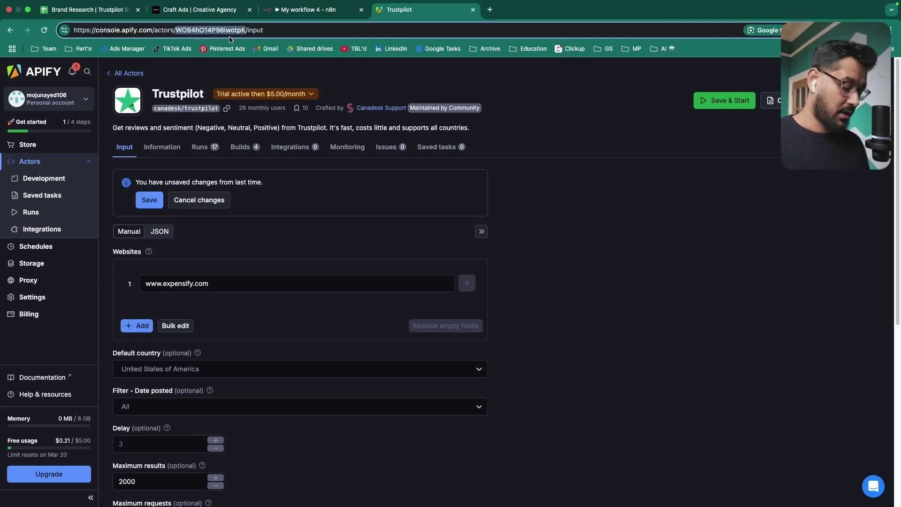
left_click(305, 11)
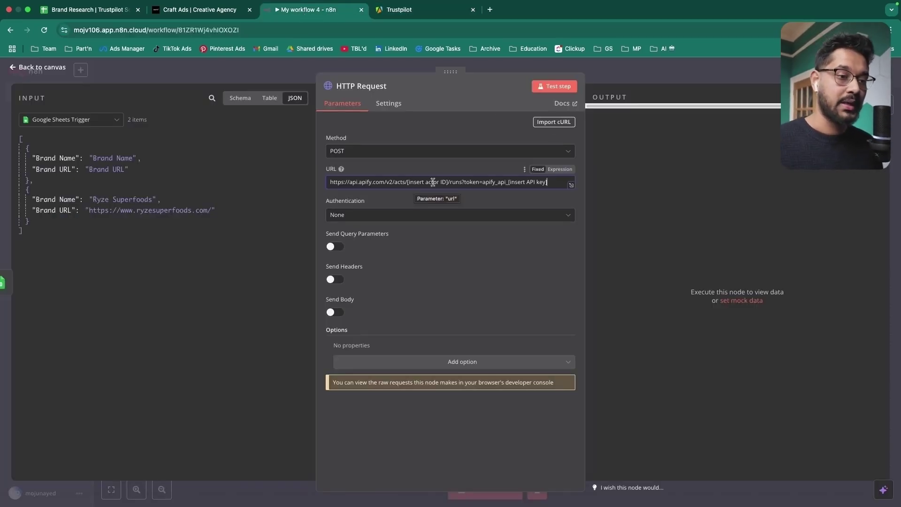
Step: Replace the [insert actor ID] placeholder in the request URL with the copied Trustpilot actor ID
left_click_drag(448, 182, 408, 182)
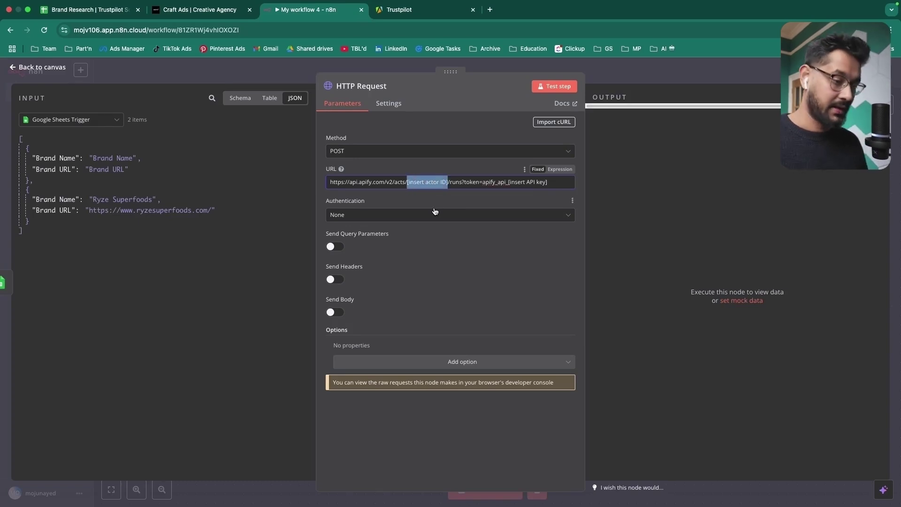
key("super+v")
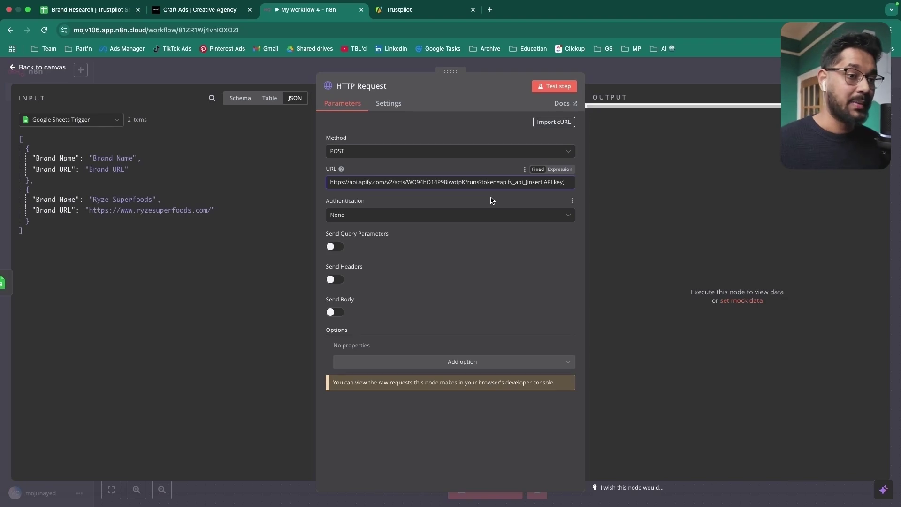
Step: Copy the default personal API token from Apify's API & Integrations settings and paste it over the API key placeholder in the n8n request URL
left_click(396, 13)
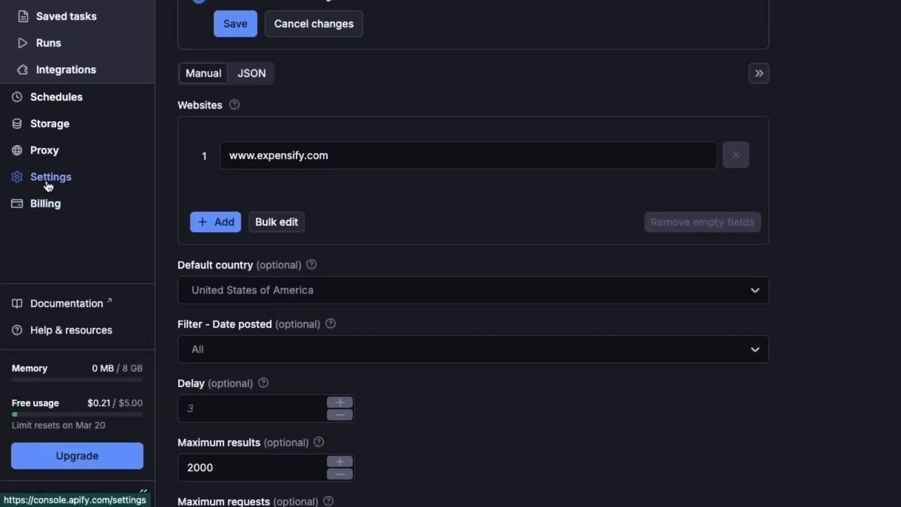
left_click(49, 187)
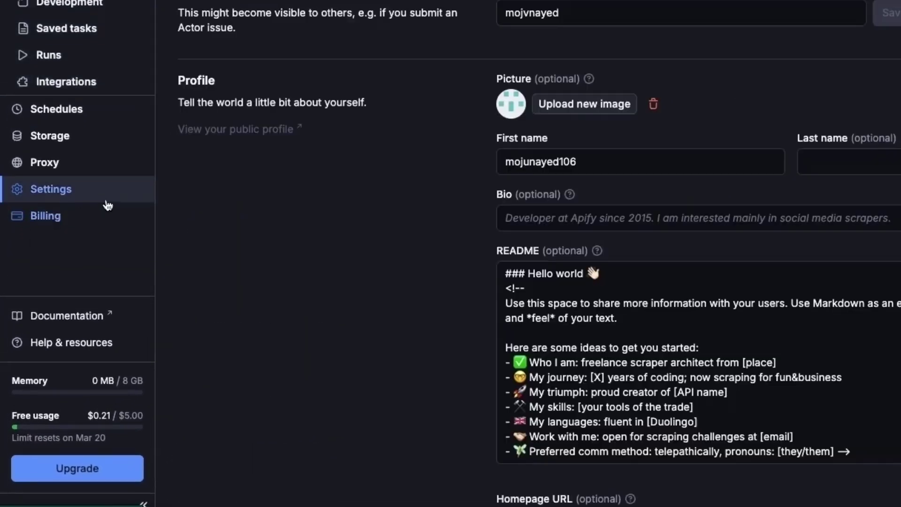
left_click(275, 28)
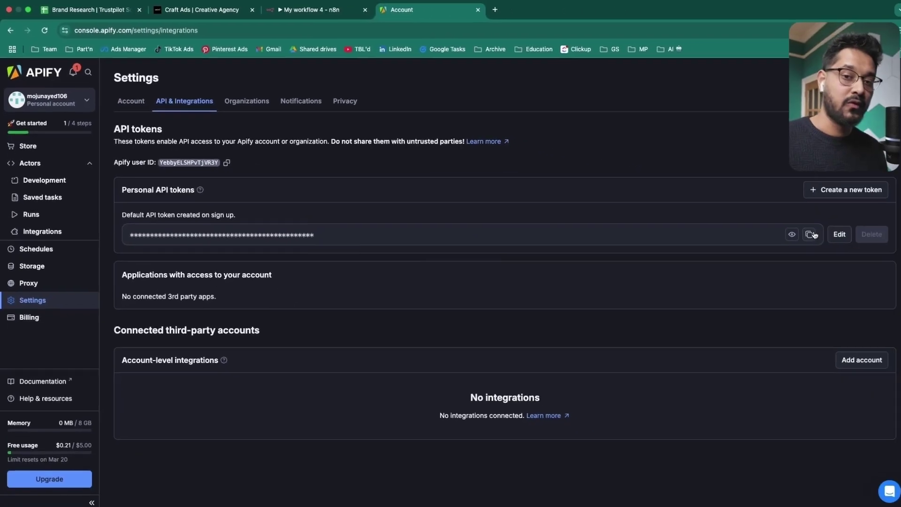
left_click(801, 232)
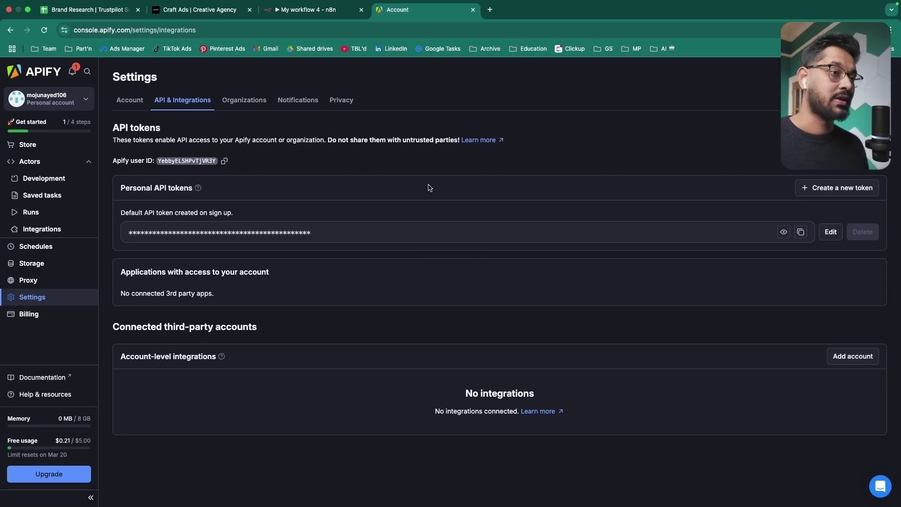
left_click(314, 13)
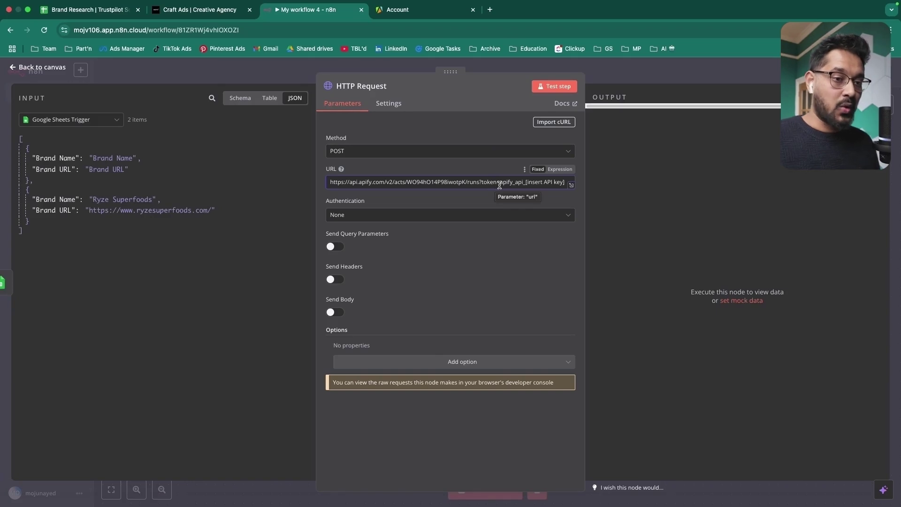
key("super+a")
key("super+v")
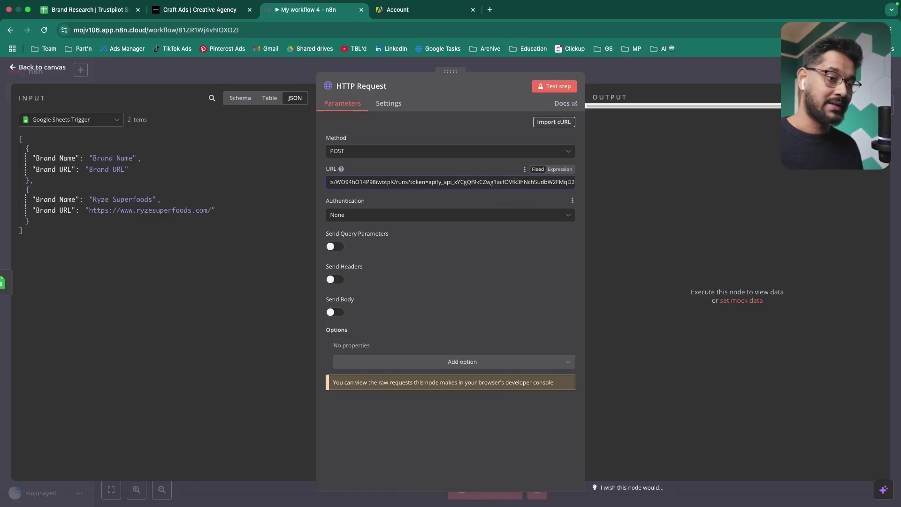
Step: Set the request's authentication to Generic Credential Type with Header Auth as the generic auth type
left_click(375, 216)
left_click(389, 293)
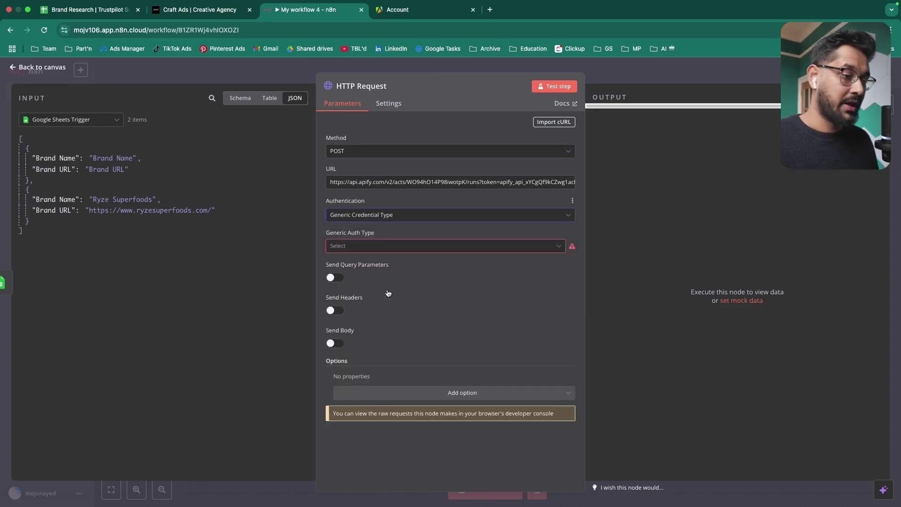
left_click(364, 247)
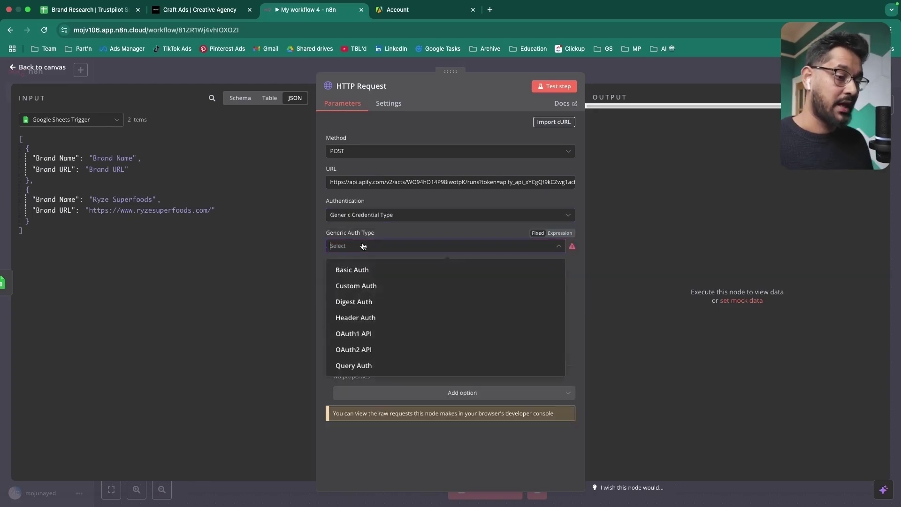
left_click(371, 316)
Step: Create a new Header Auth credential named Authorization in its Name field, with the value "bearer" followed by the Apify API token
left_click(378, 276)
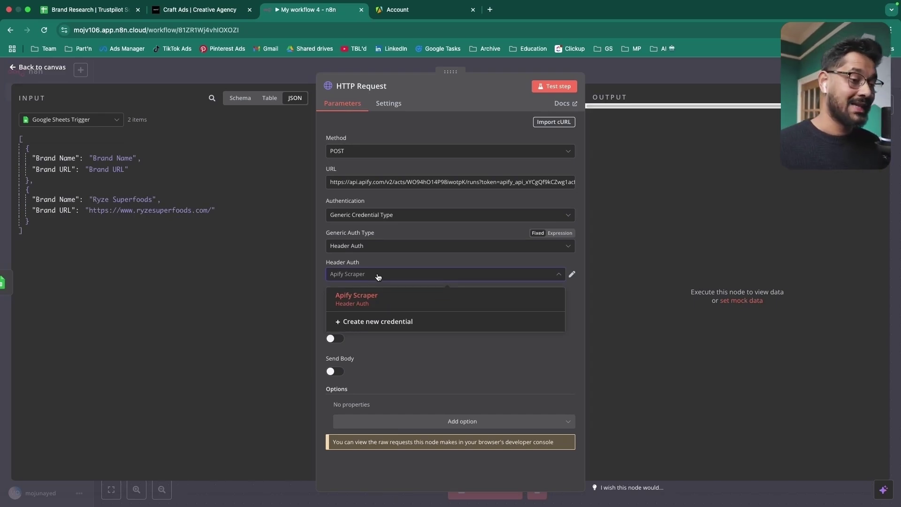
left_click(384, 327)
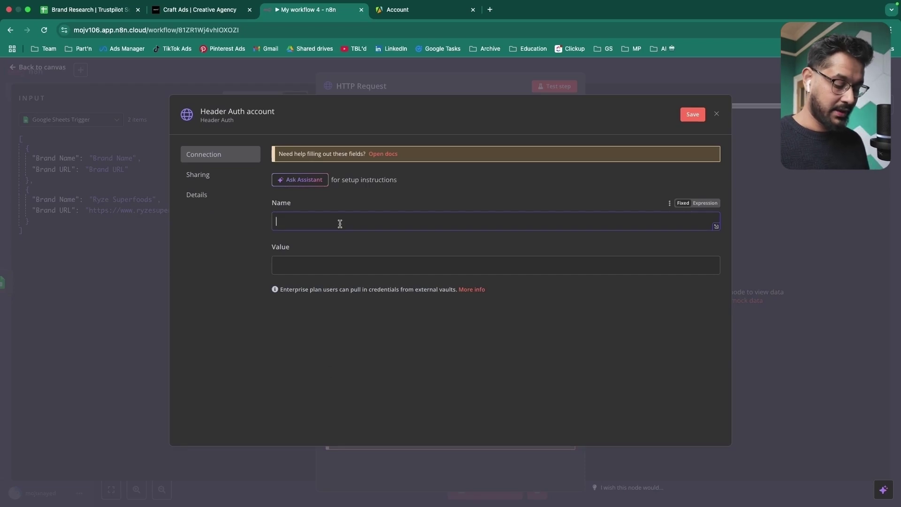
type("Authorization")
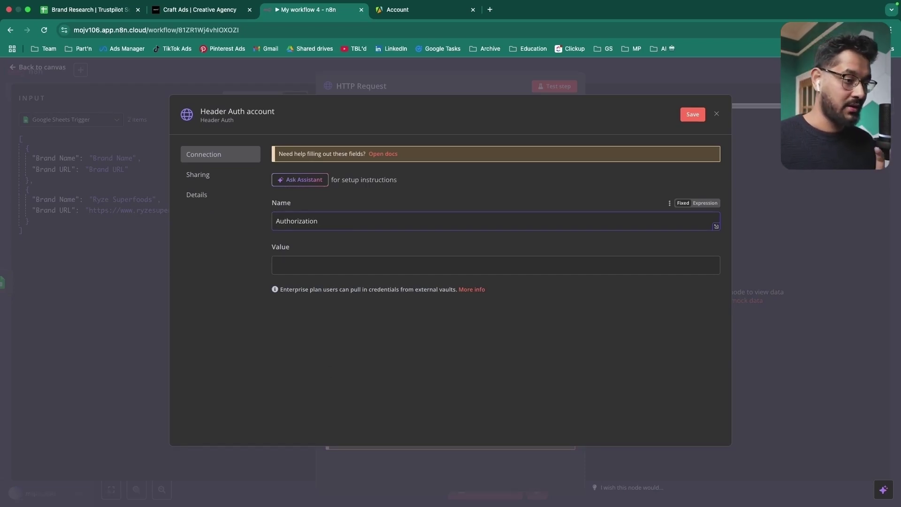
left_click(713, 252)
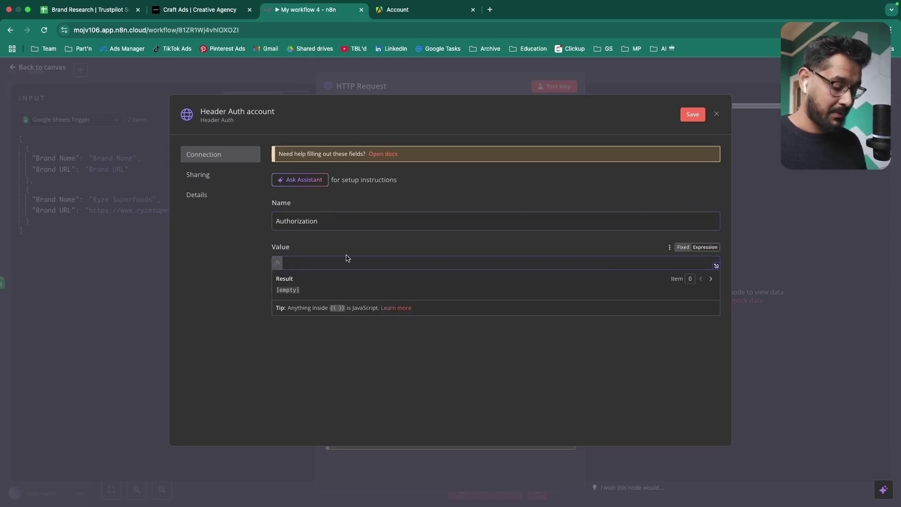
type("bearer")
key("ctrl+Tab")
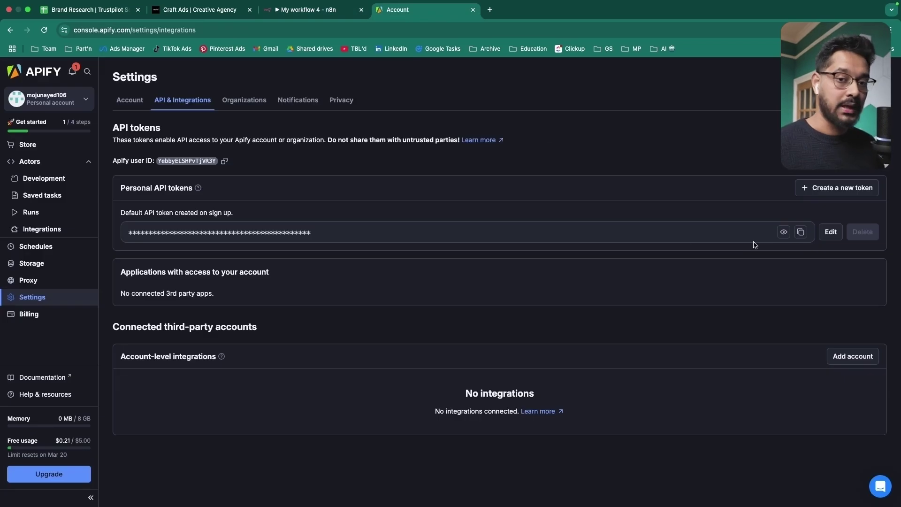
left_click(323, 12)
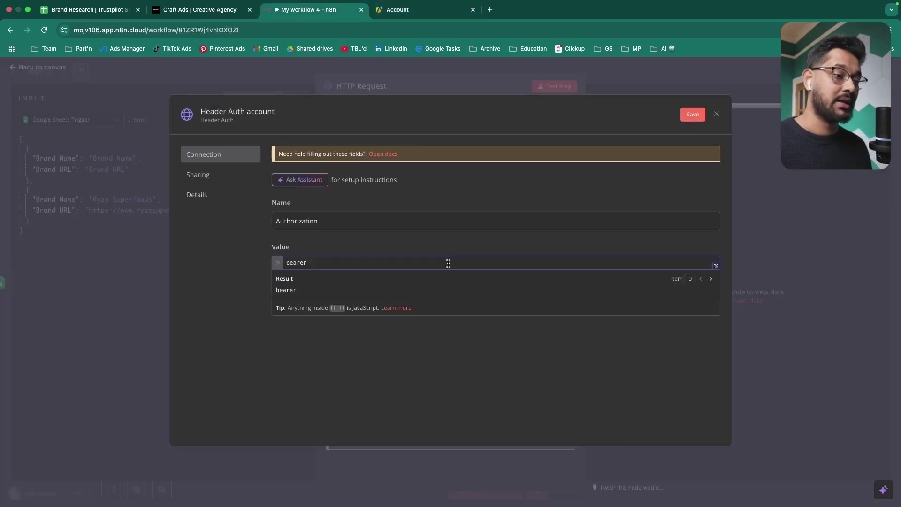
key("super+v")
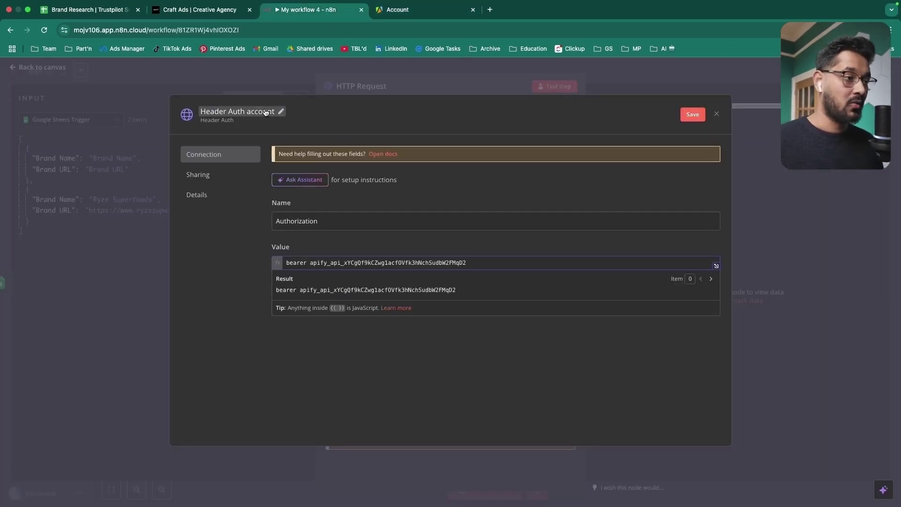
Step: Title the new Header Auth credential "Trustpilot Scraper", save it and return to the HTTP Request node
left_click(277, 115)
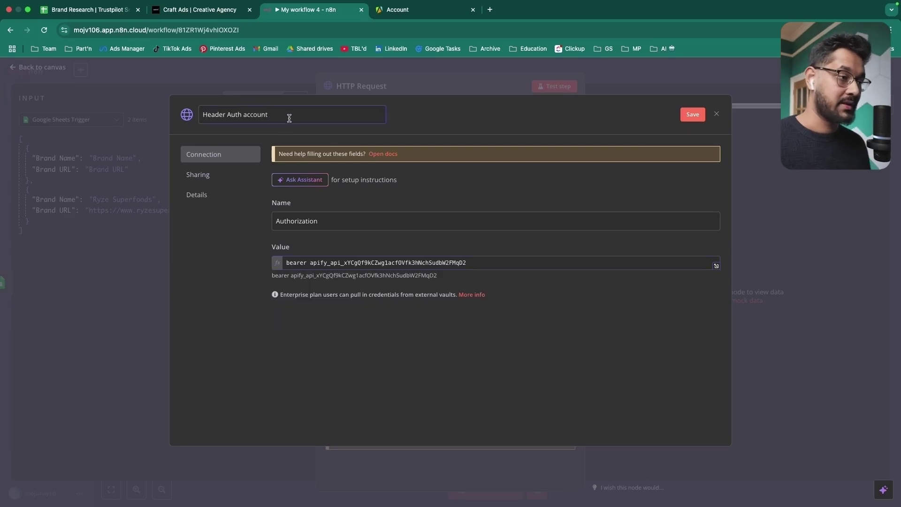
type("Trustpilot Scraper")
left_click(693, 114)
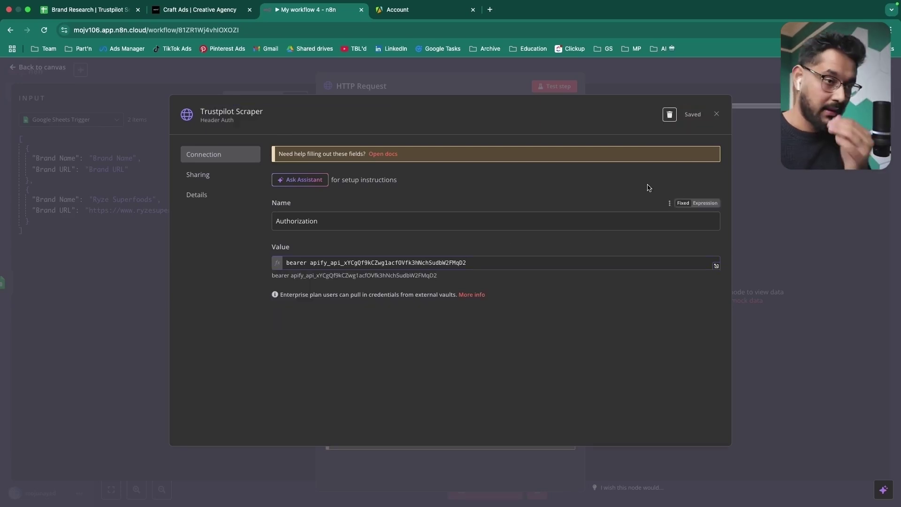
left_click(715, 115)
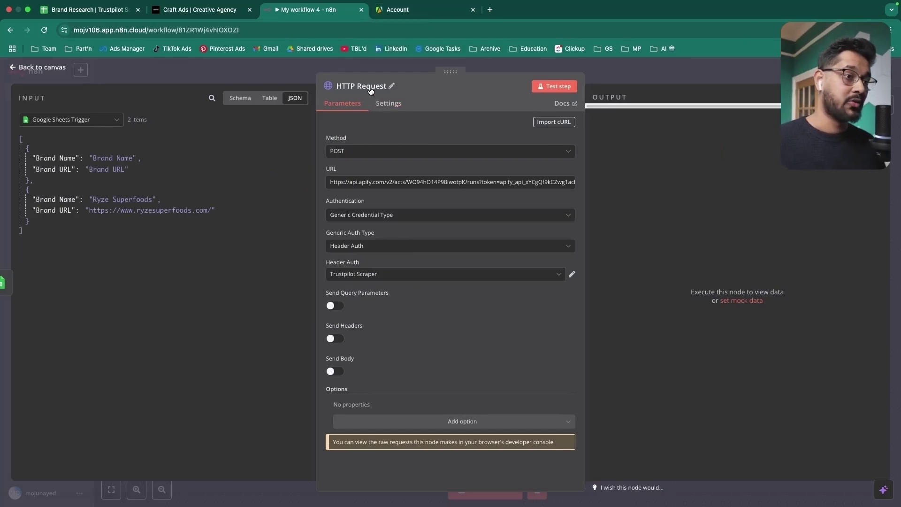
Step: Rename the HTTP Request node to "run Canadesk Actor"
left_click(391, 87)
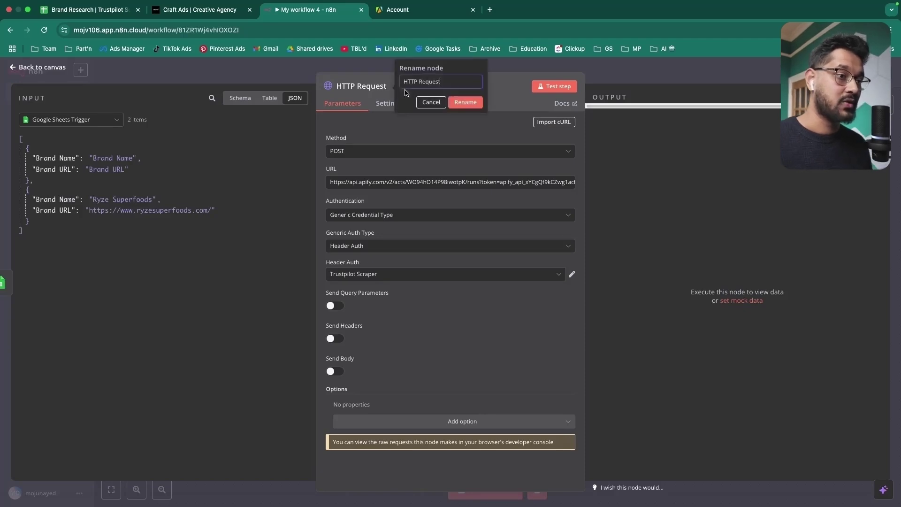
key("super+a")
type("run Canadesk Actor")
key("Return")
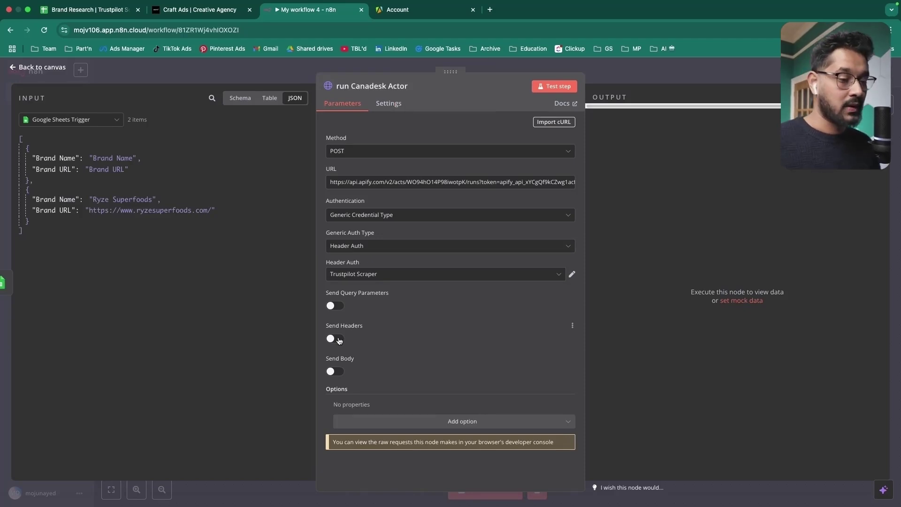
Step: Enable sending headers and add a header parameter named Content-Type with the value application/json
scroll(510, 354, "down", 3)
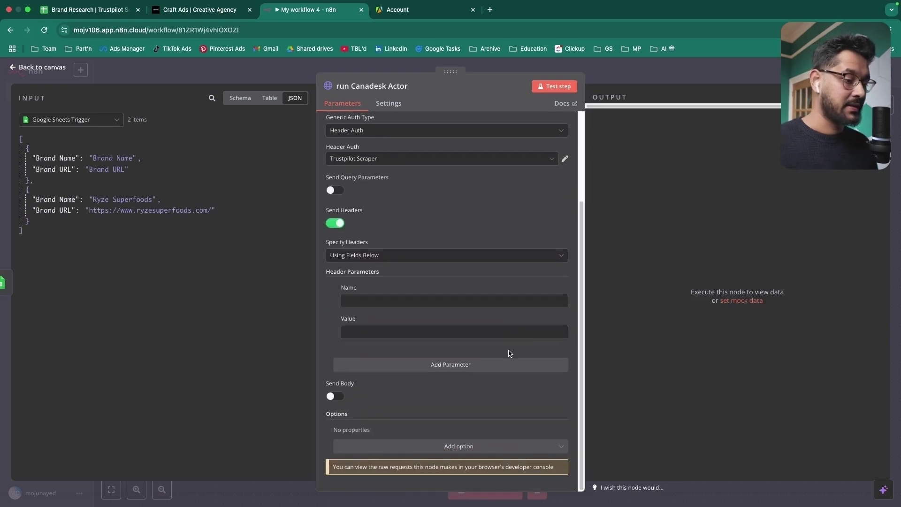
left_click(397, 302)
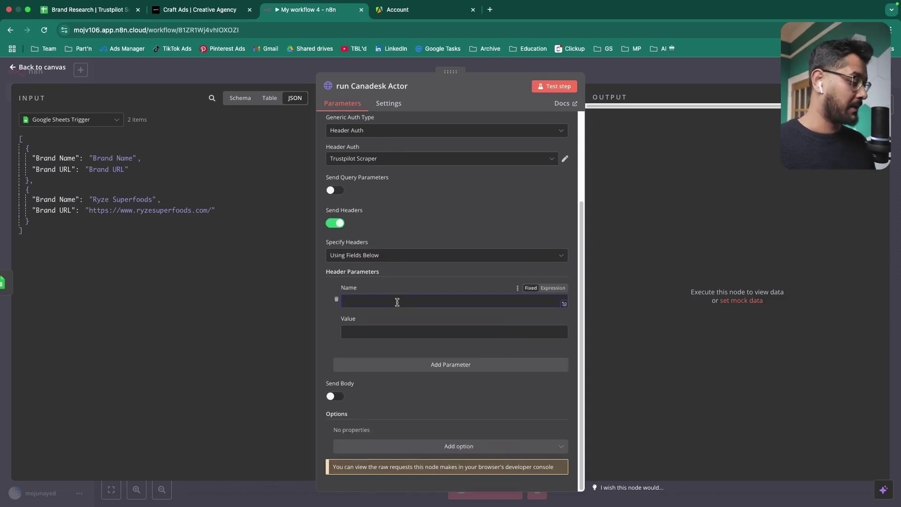
type("Content-Type")
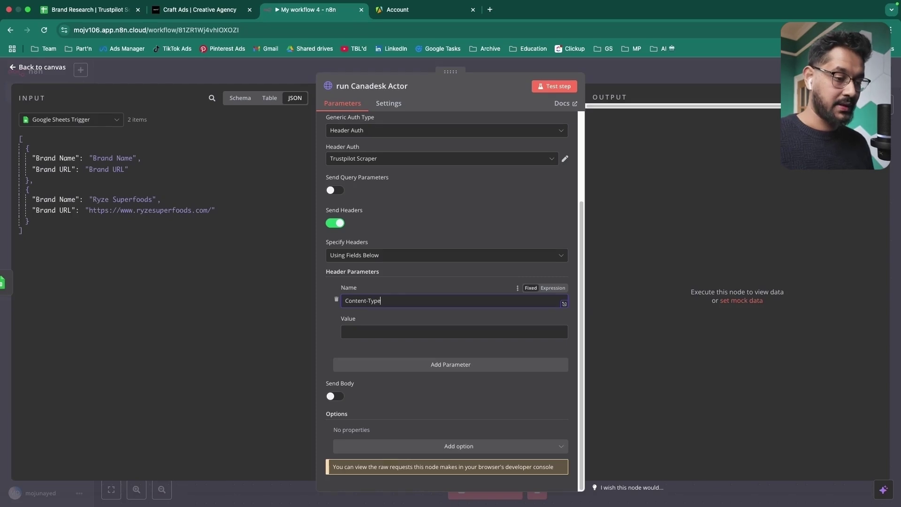
left_click(389, 334)
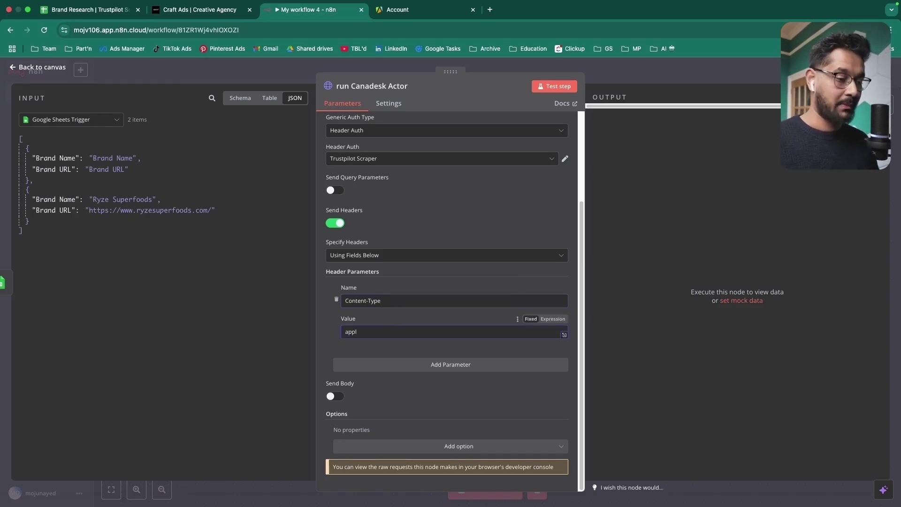
type("application/json")
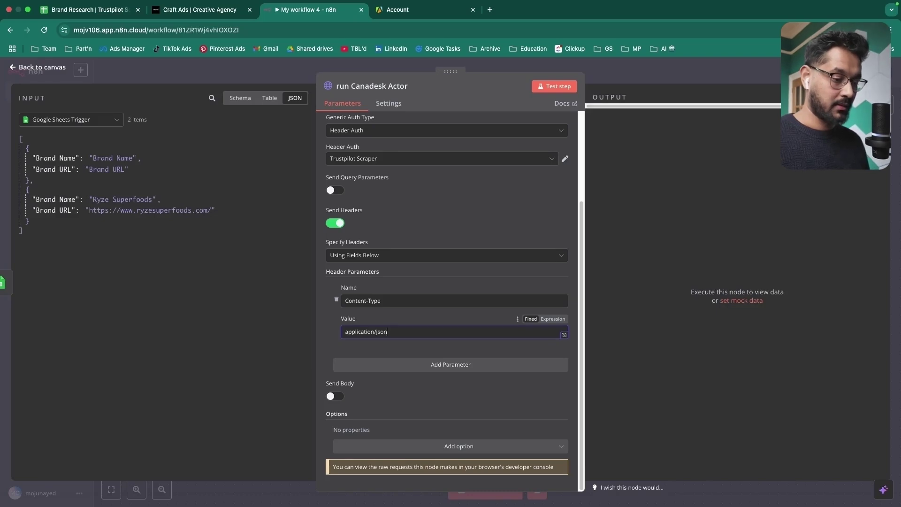
Step: Enable sending a JSON request body and specify the body using JSON
left_click(337, 397)
scroll(340, 399, "down", 2)
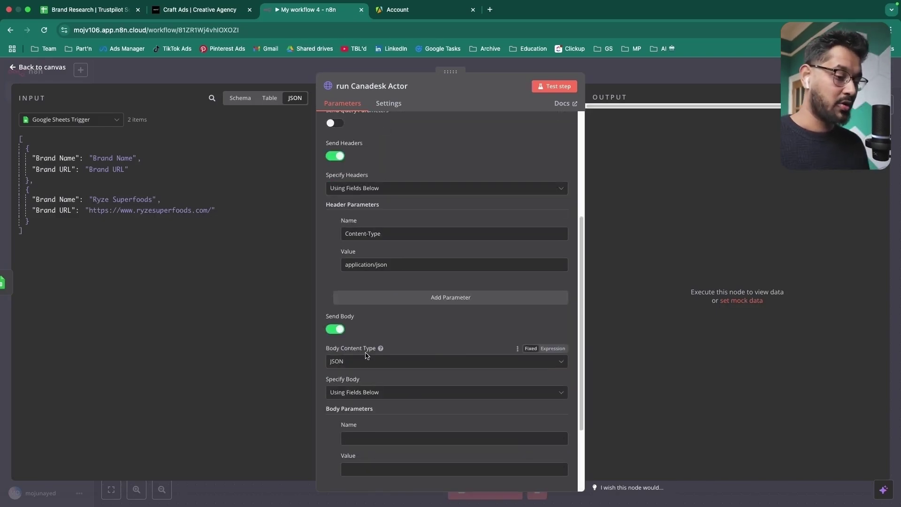
left_click(348, 393)
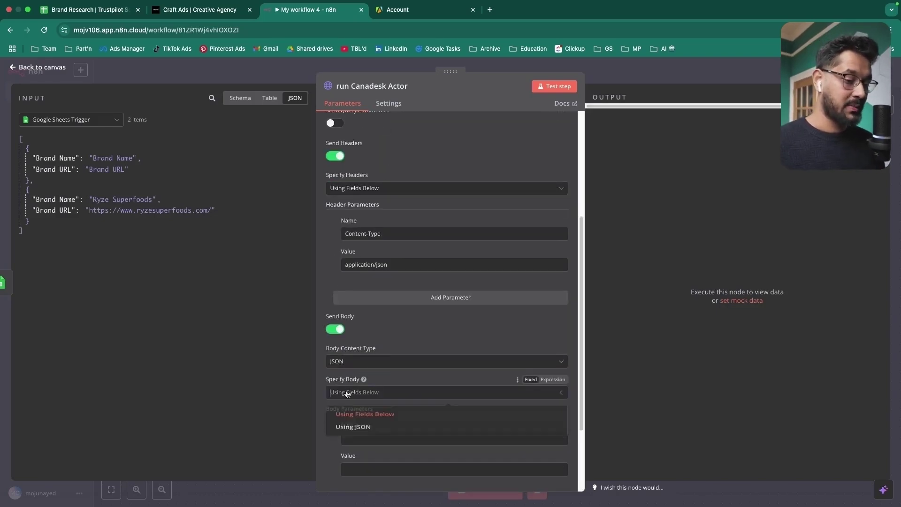
left_click(422, 430)
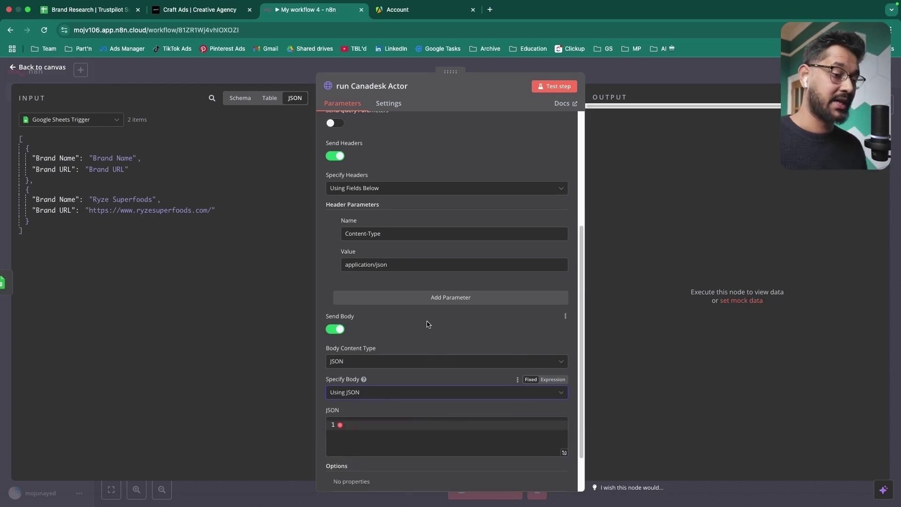
scroll(444, 357, "down", 2)
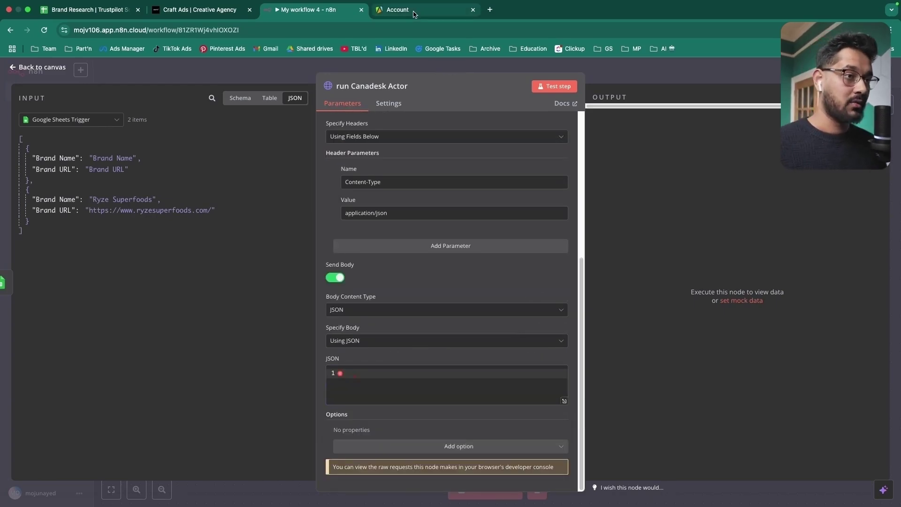
Step: Copy the Trustpilot actor's input JSON from the Apify console and paste it into the run Canadesk Actor node's JSON body
left_click(392, 10)
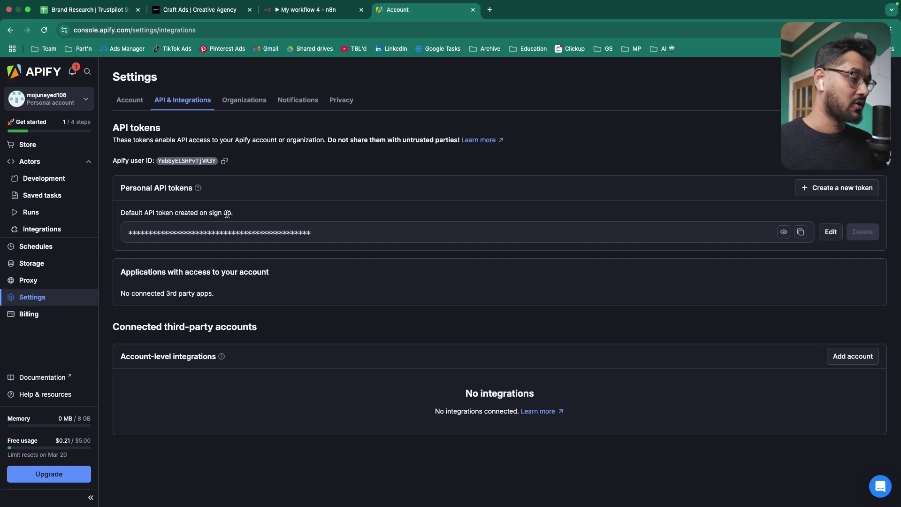
left_click(52, 161)
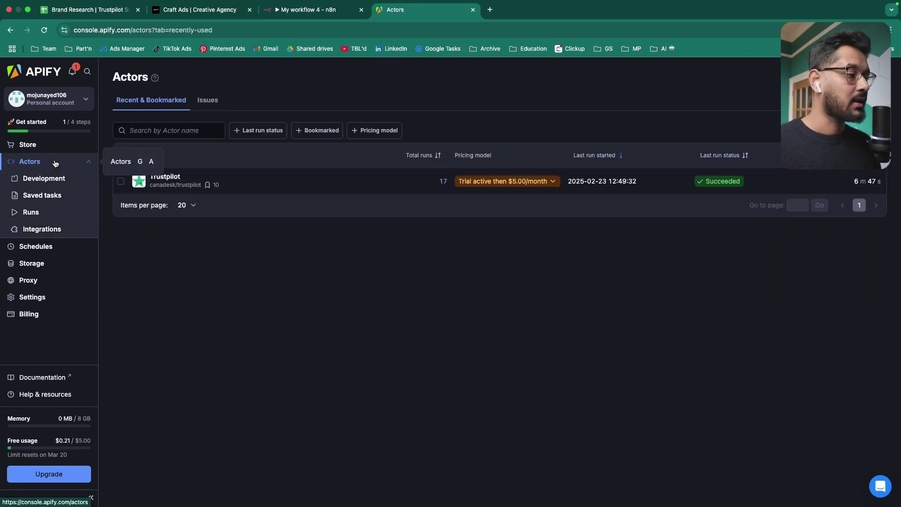
left_click(272, 186)
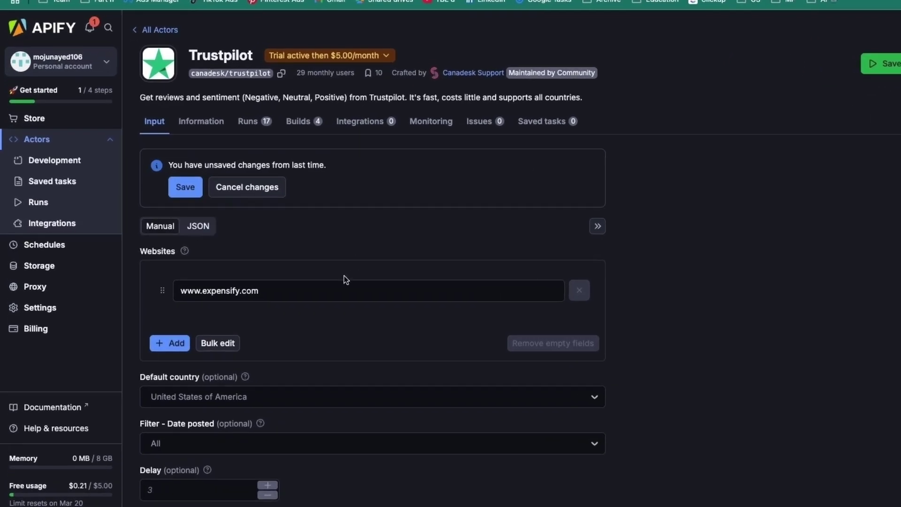
left_click(198, 226)
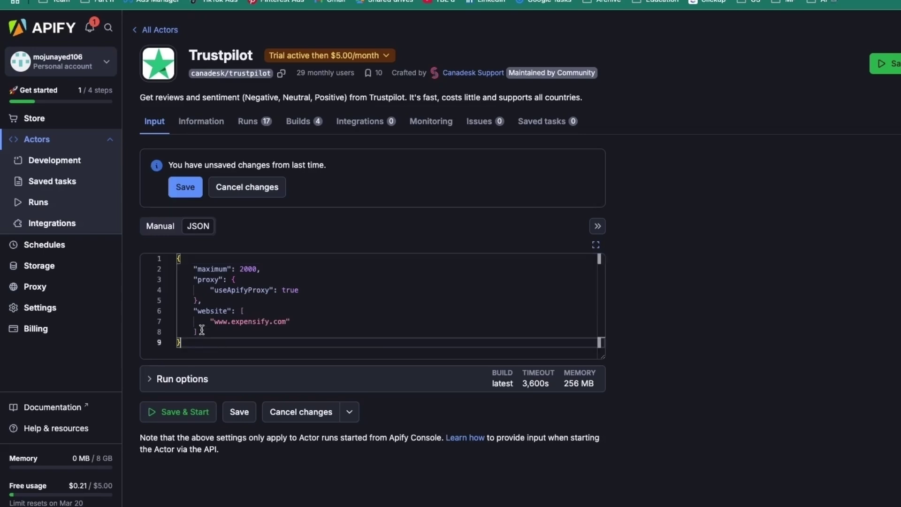
key("ctrl+a")
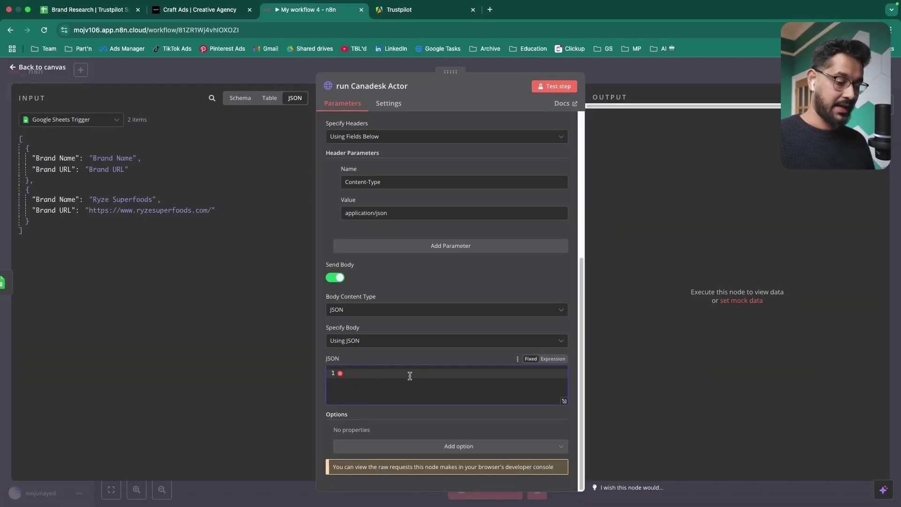
type("{     \"maximum\": 2000,     \"proxy\": {         \"useApifyProxy\": true     },     \"website\": [         \"www.expensify.com\"     ] }")
scroll(410, 375, "down", 1)
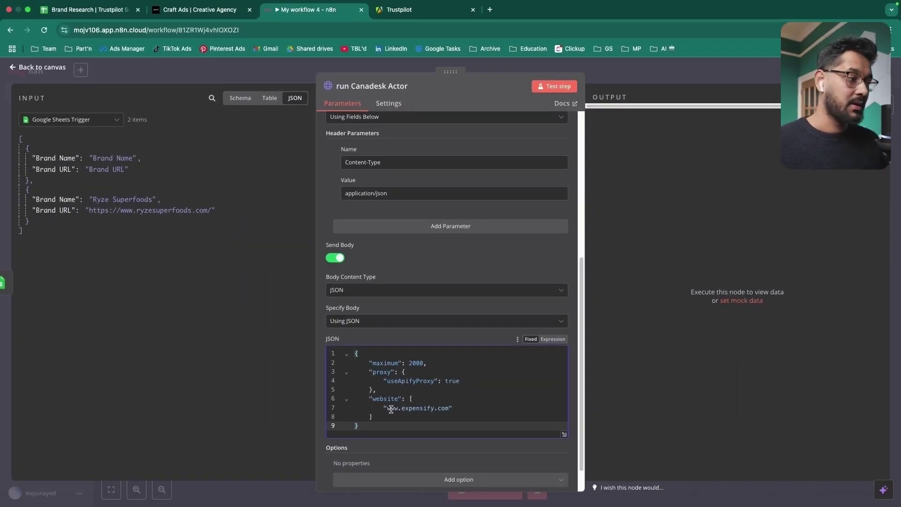
left_click(105, 10)
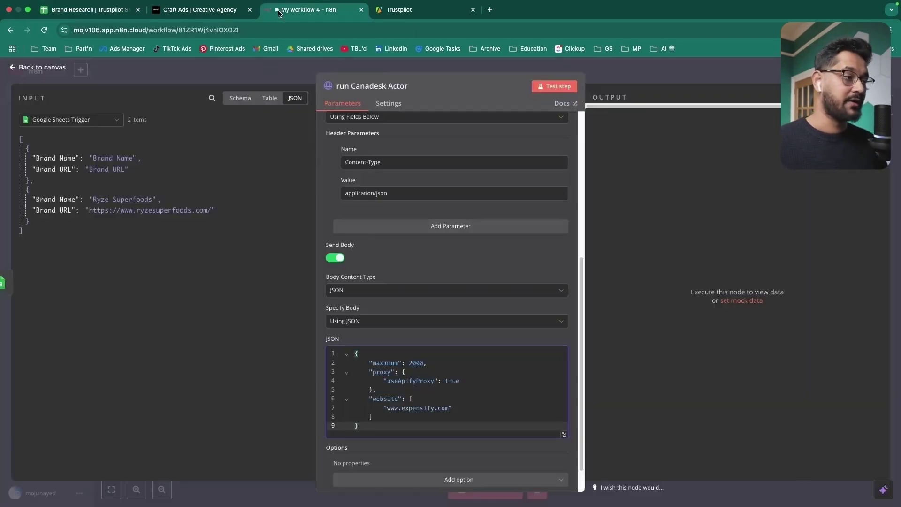
left_click(308, 10)
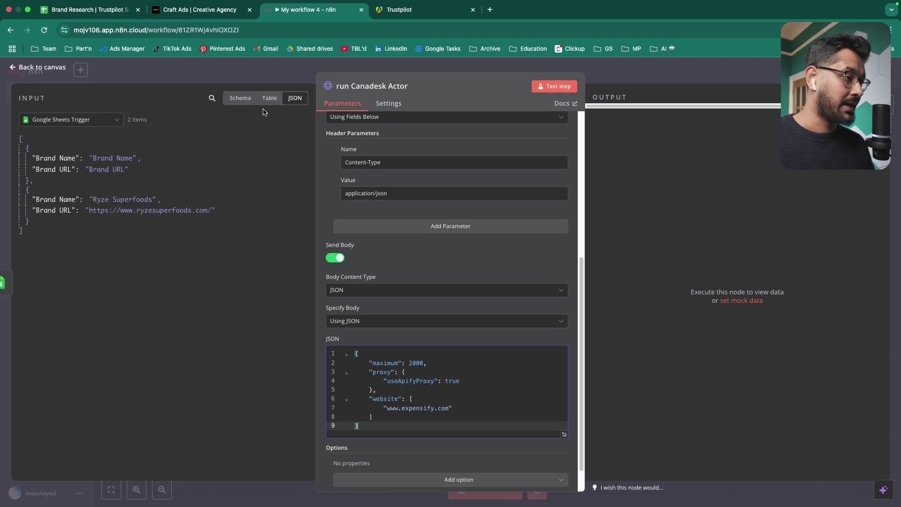
left_click(237, 98)
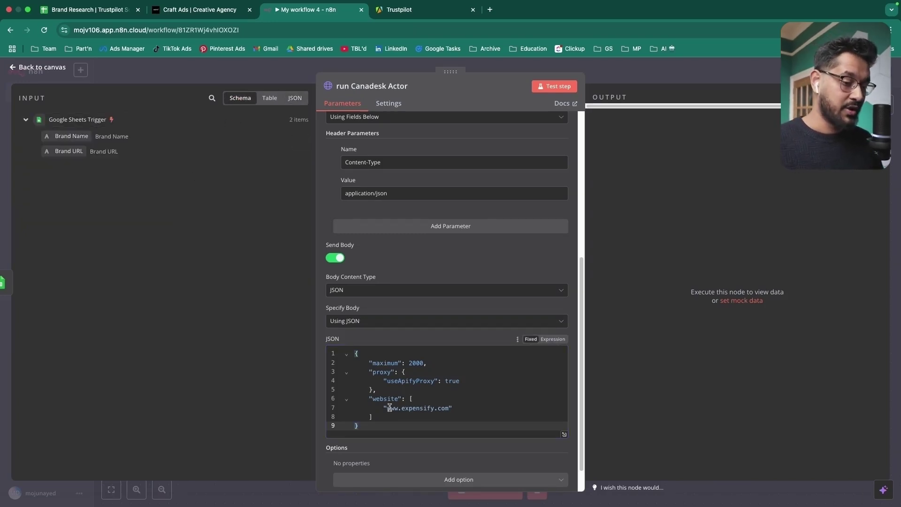
scroll(420, 412, "down", 2)
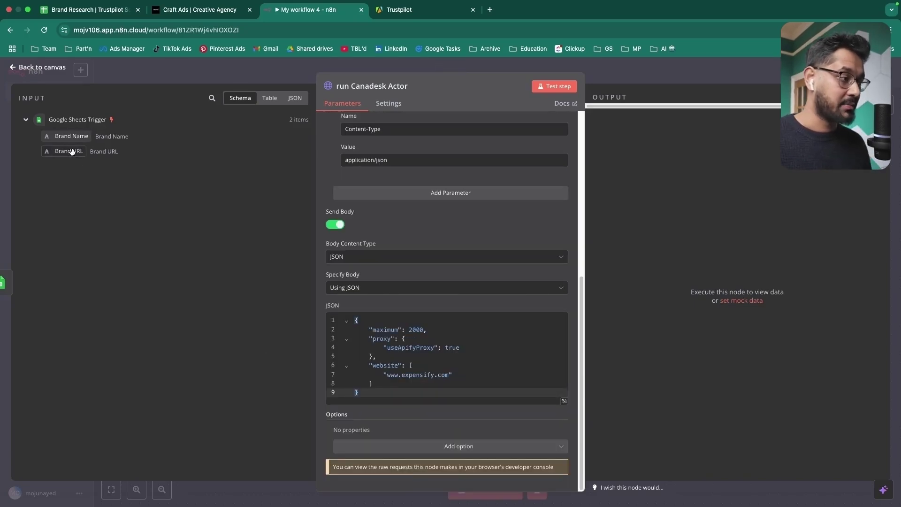
left_click_drag(71, 151, 390, 379)
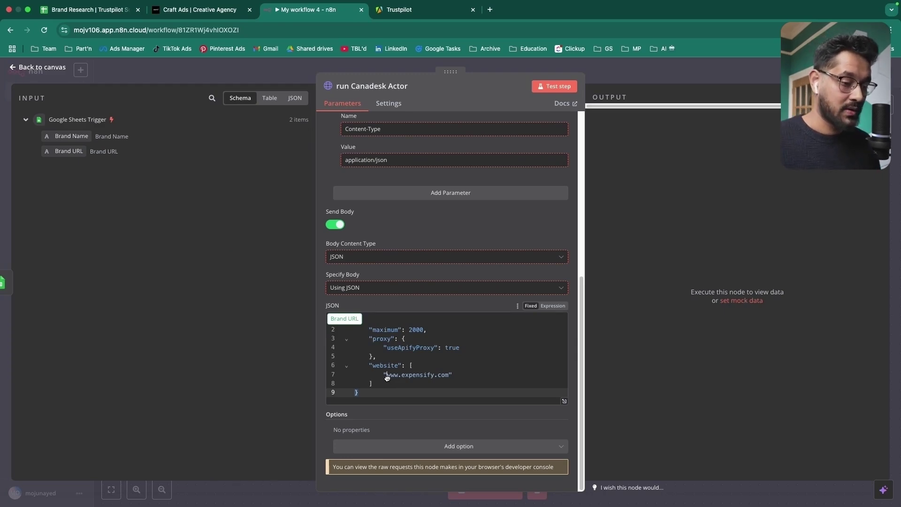
left_click_drag(387, 378, 388, 380)
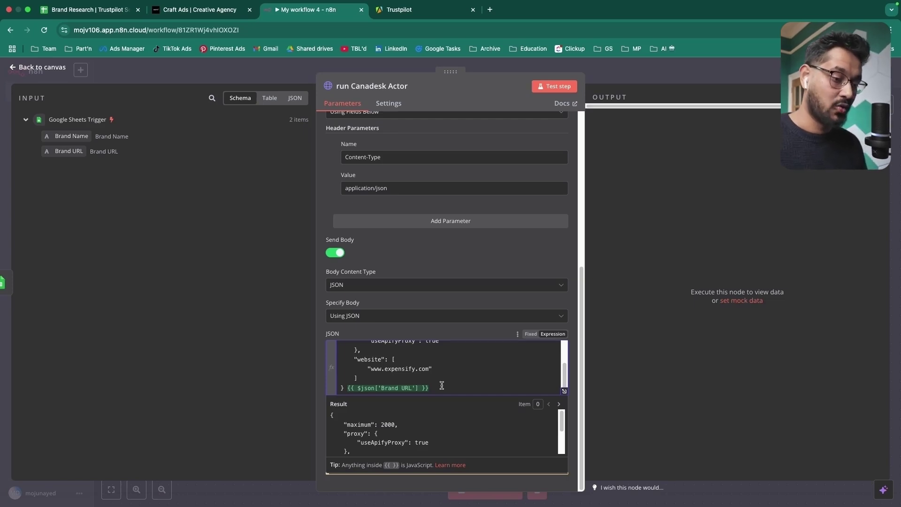
left_click_drag(442, 386, 351, 389)
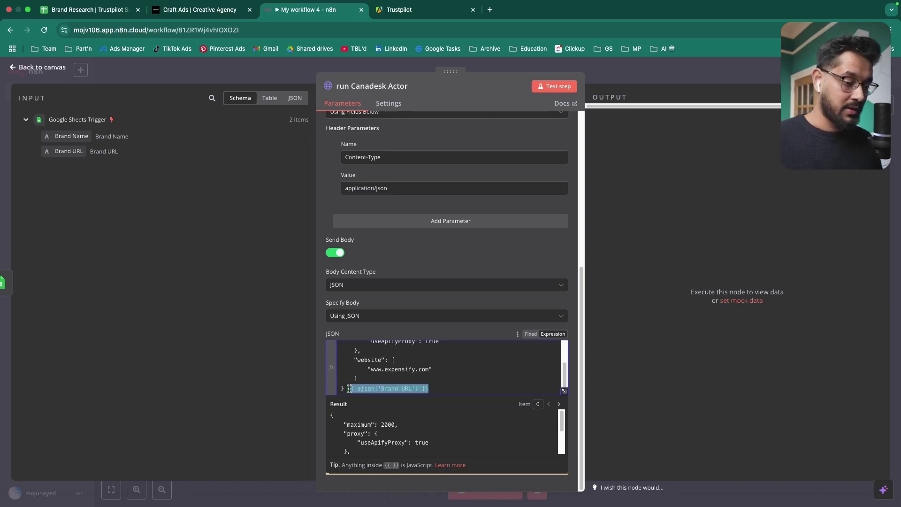
key("BackSpace")
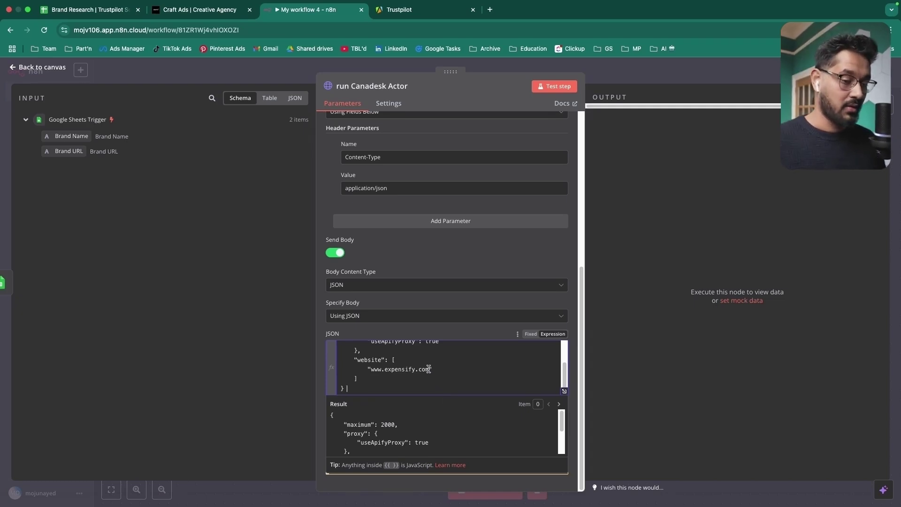
left_click_drag(429, 370, 373, 369)
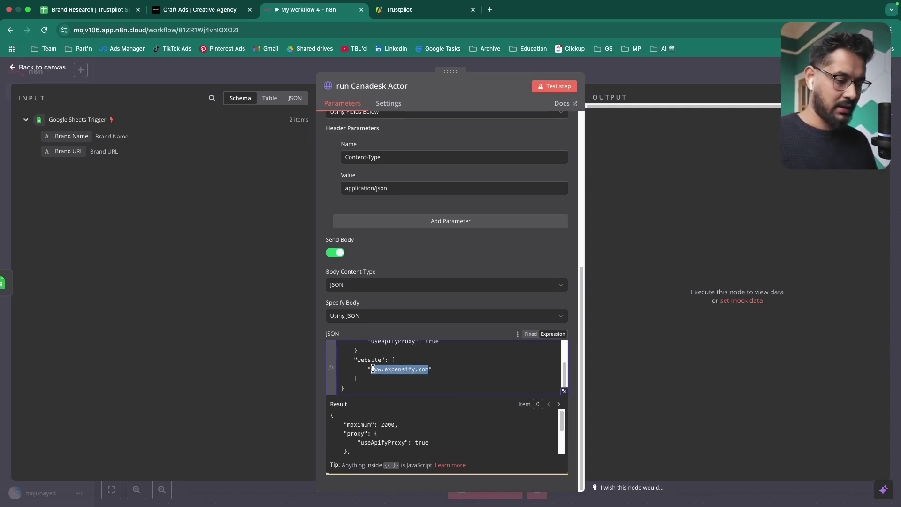
type("{{ $json['Brand URL'] }}")
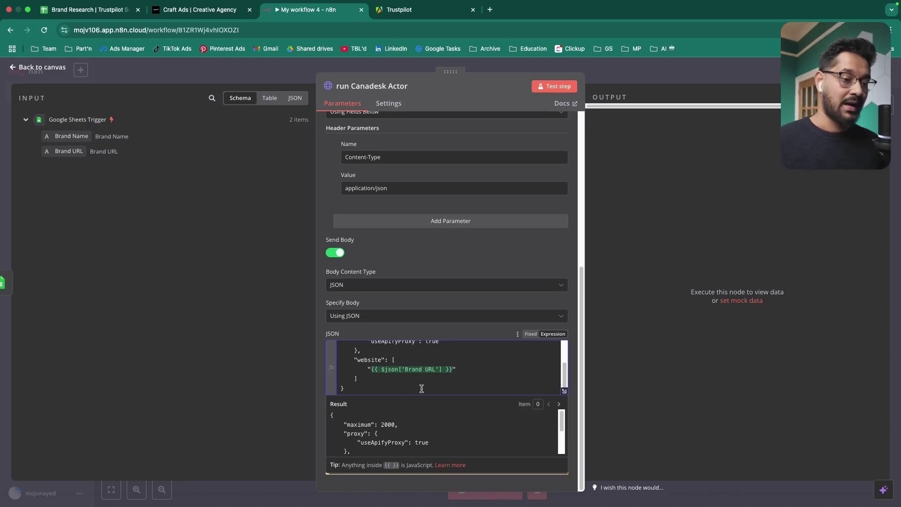
Step: Check the Brand URL column in the Google Sheet and test the run Canadesk Actor node
left_click(89, 9)
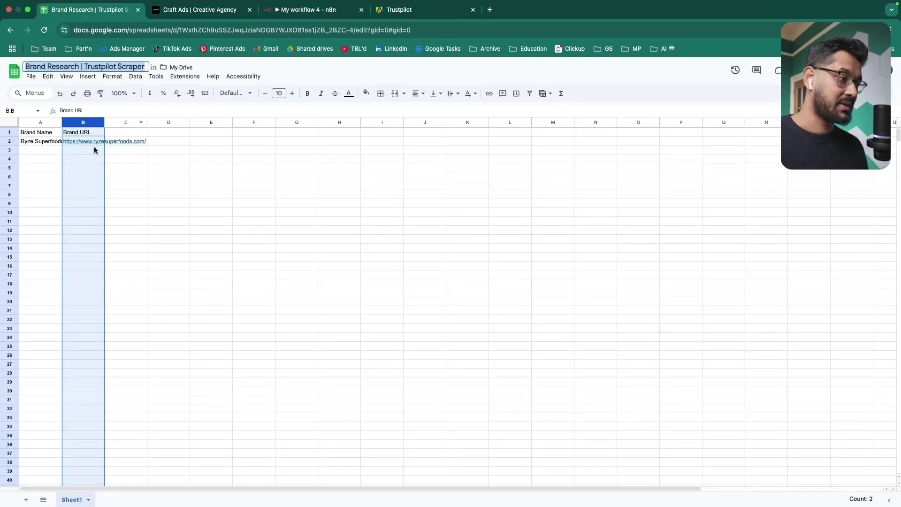
left_click(310, 9)
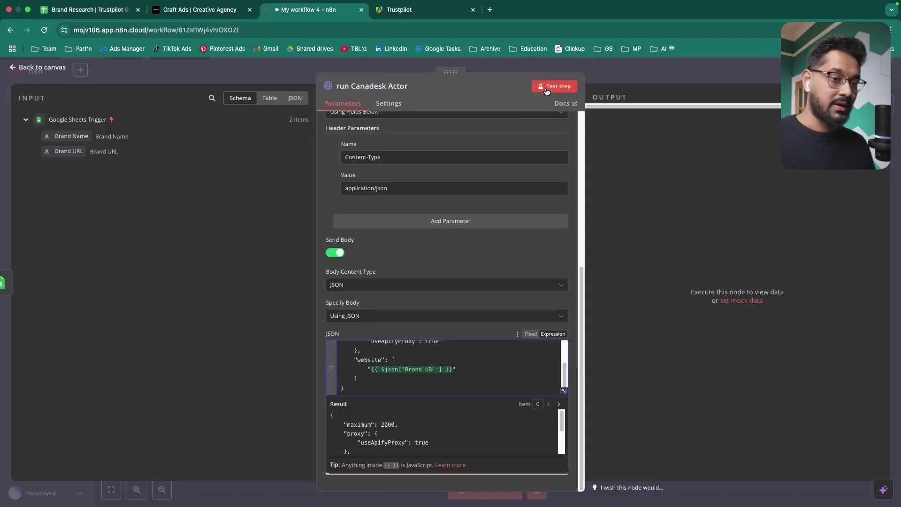
left_click(547, 91)
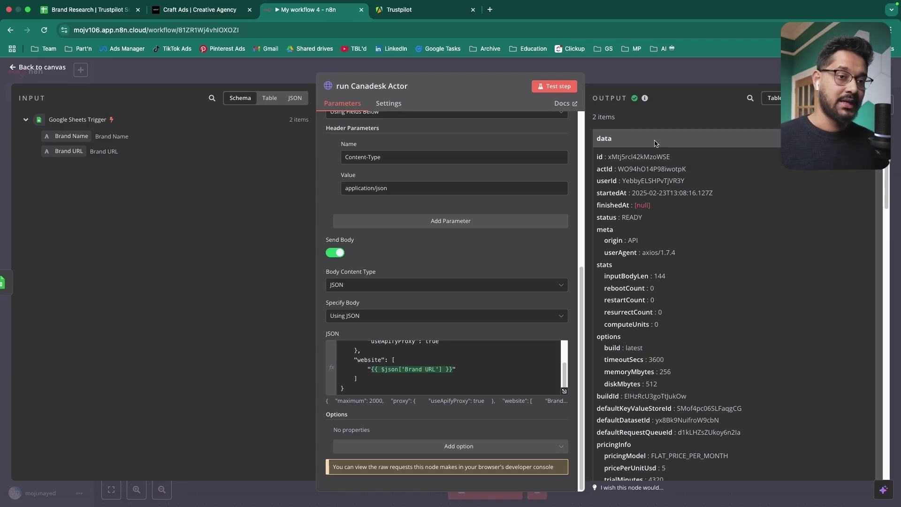
Step: Return to the canvas and add an HTTP Request node after run Canadesk Actor
left_click(11, 70)
left_click(484, 223)
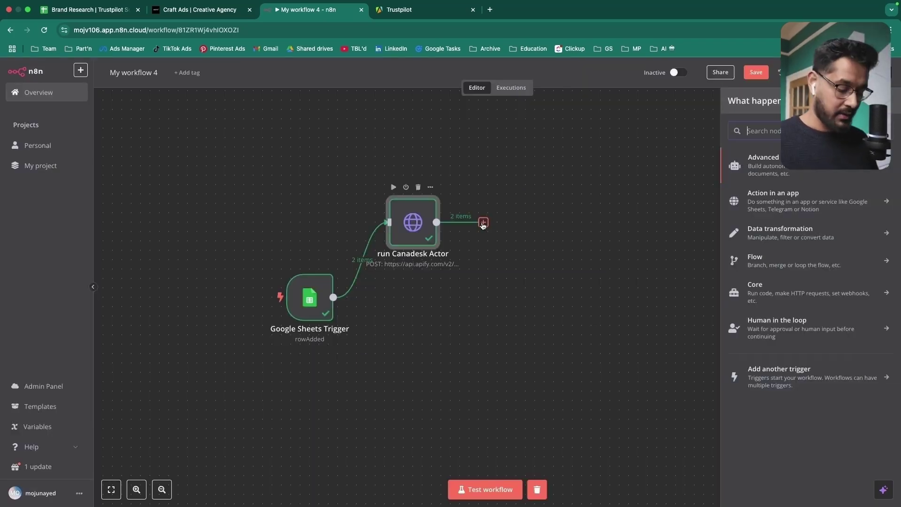
type("http")
key("Return")
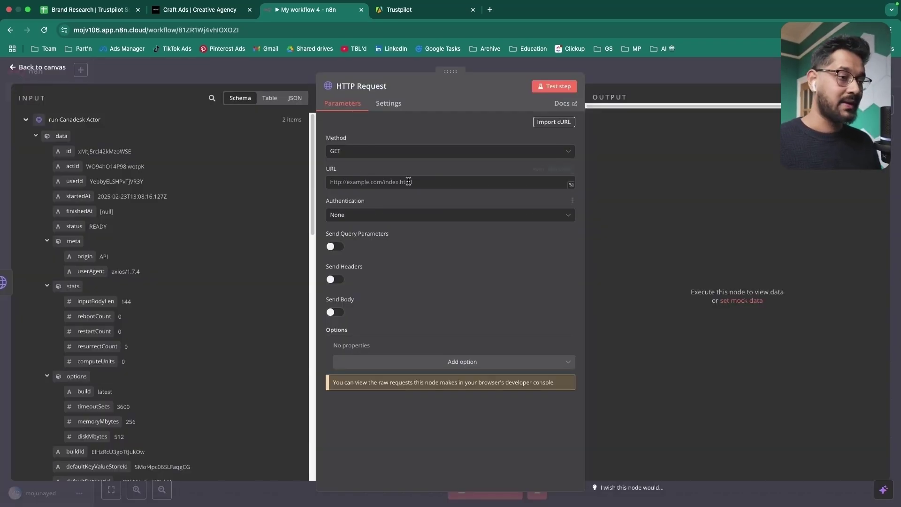
Step: Rename the new HTTP Request node to "get Actor Run"
left_click(371, 86)
type("get")
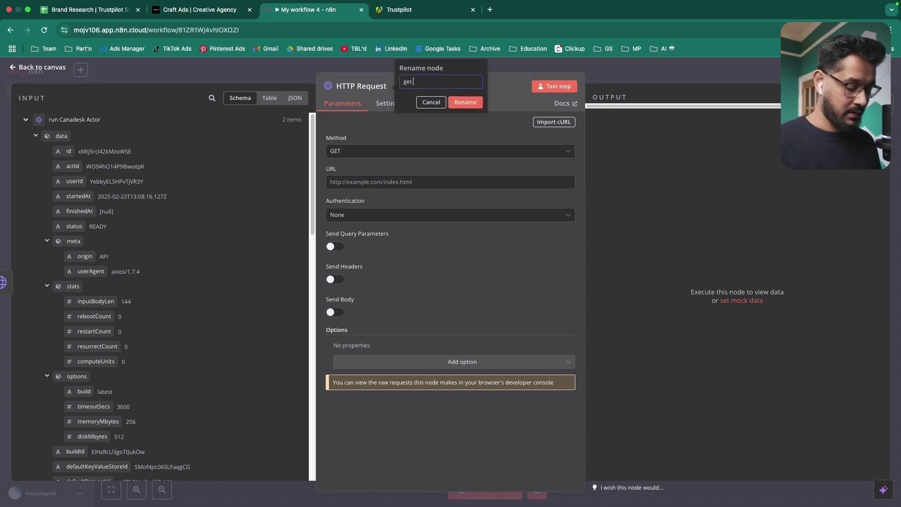
type(" Actor Run")
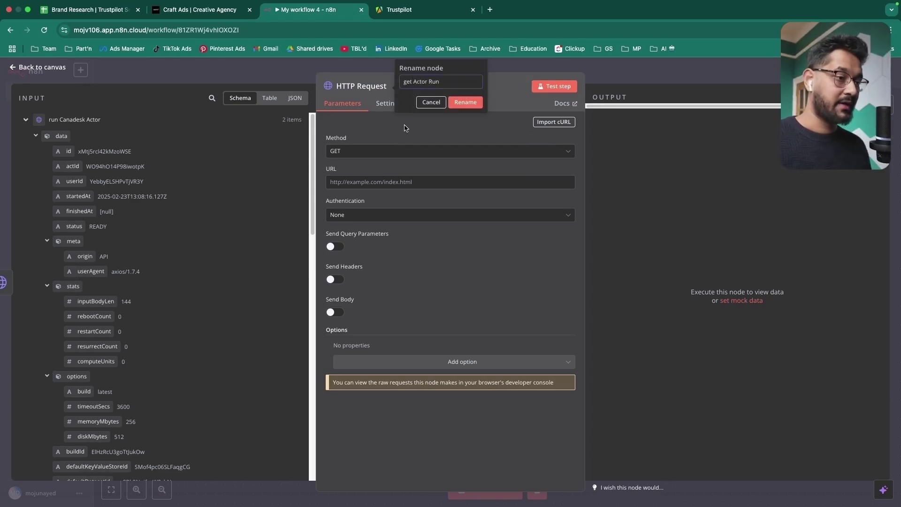
left_click(466, 103)
left_click(372, 181)
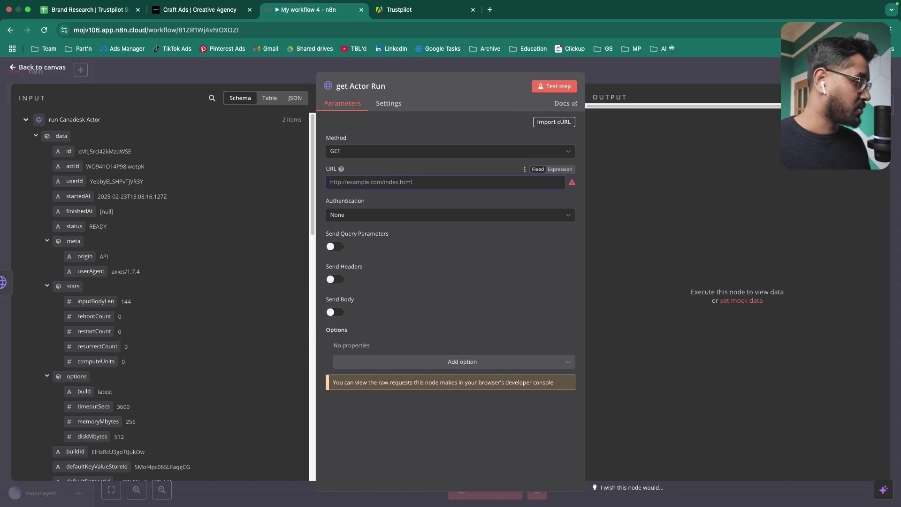
type("https://api.apify.com/v2/actor-runs/")
left_click_drag(425, 182, 327, 182)
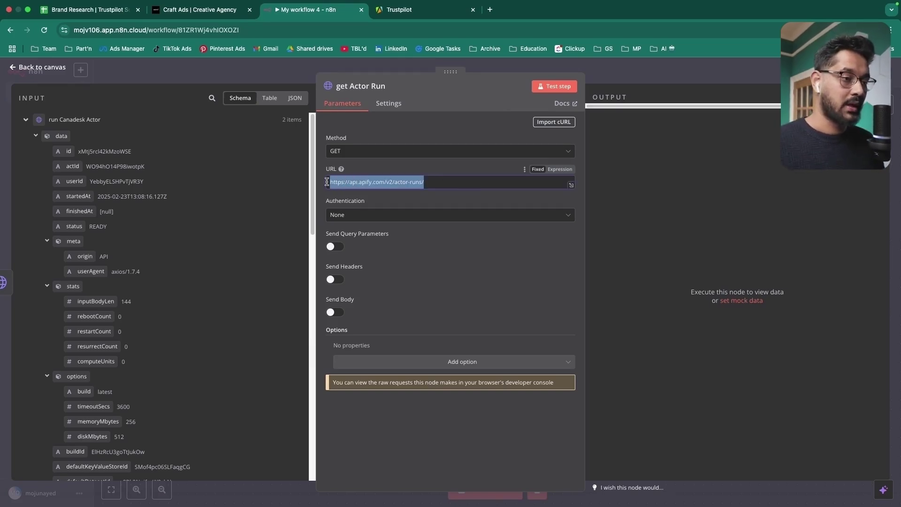
left_click(450, 182)
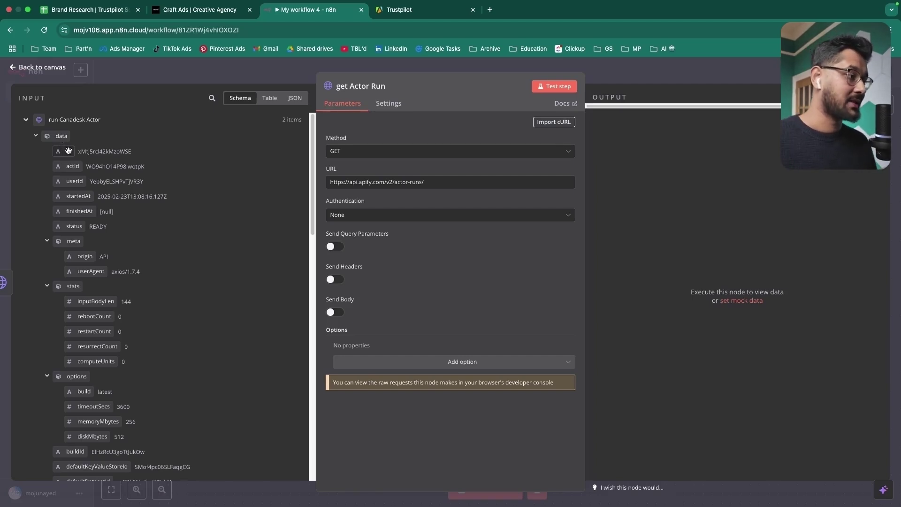
left_click_drag(68, 150, 459, 184)
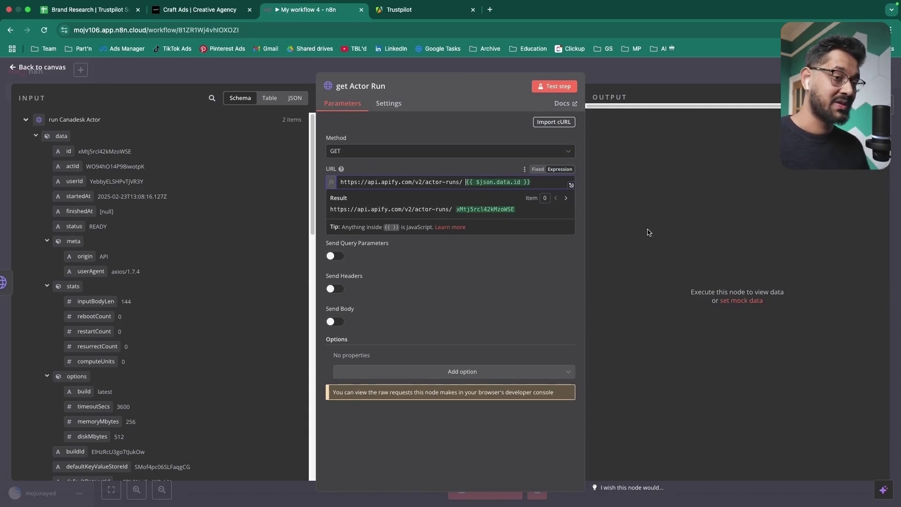
key("BackSpace")
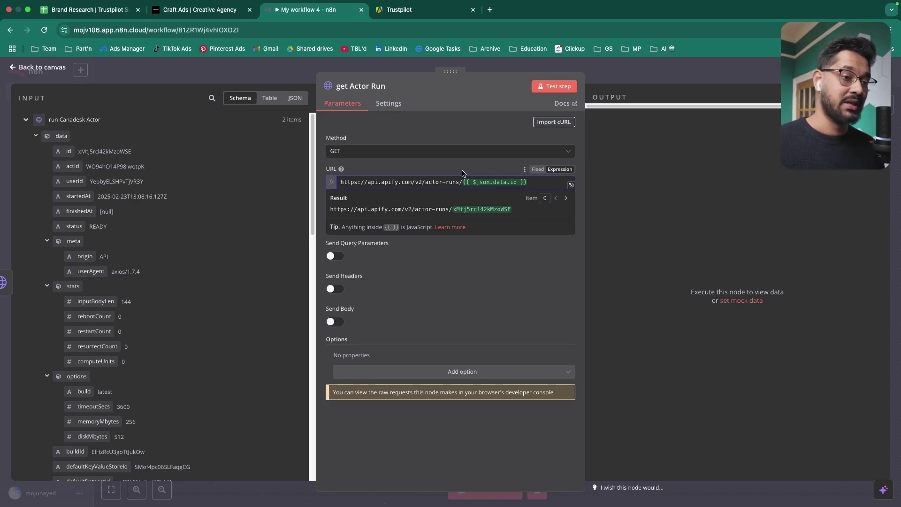
Step: Set the get Actor Run node's authentication to Generic Credential Type with Header Auth
left_click(380, 224)
left_click(384, 296)
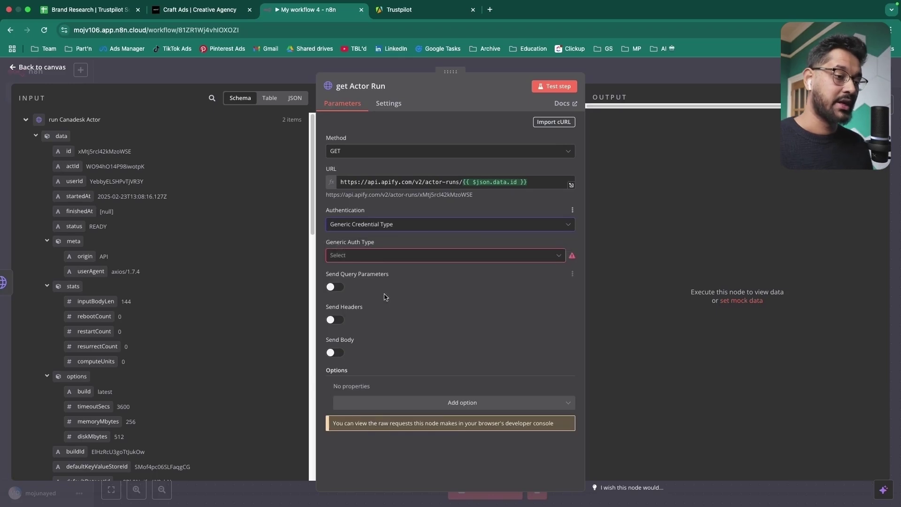
left_click(380, 260)
left_click(371, 329)
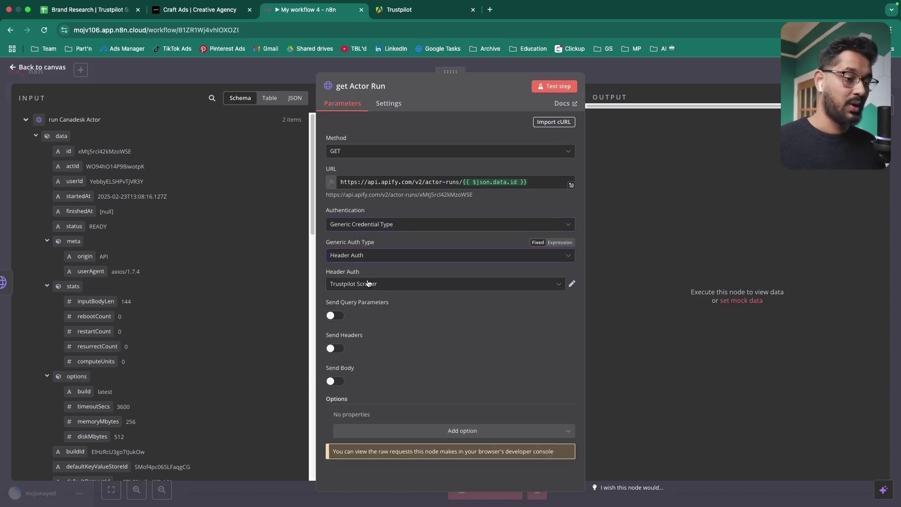
Step: Enable sending query parameters and add one named waitForFinish with the value 3000
left_click(335, 316)
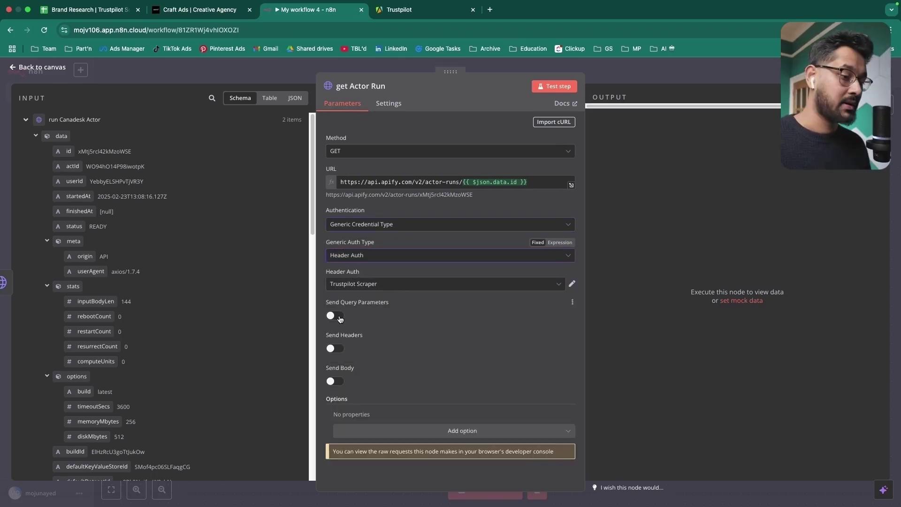
scroll(481, 308, "down", 4)
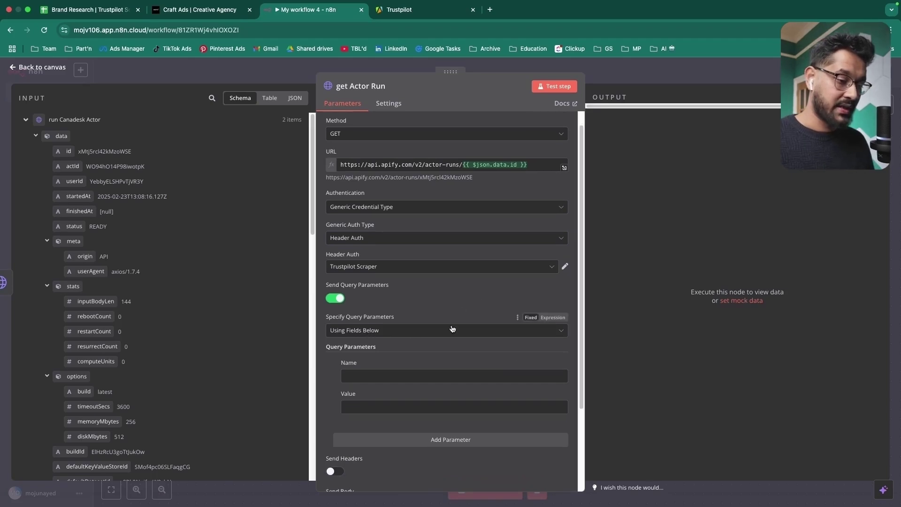
left_click(394, 297)
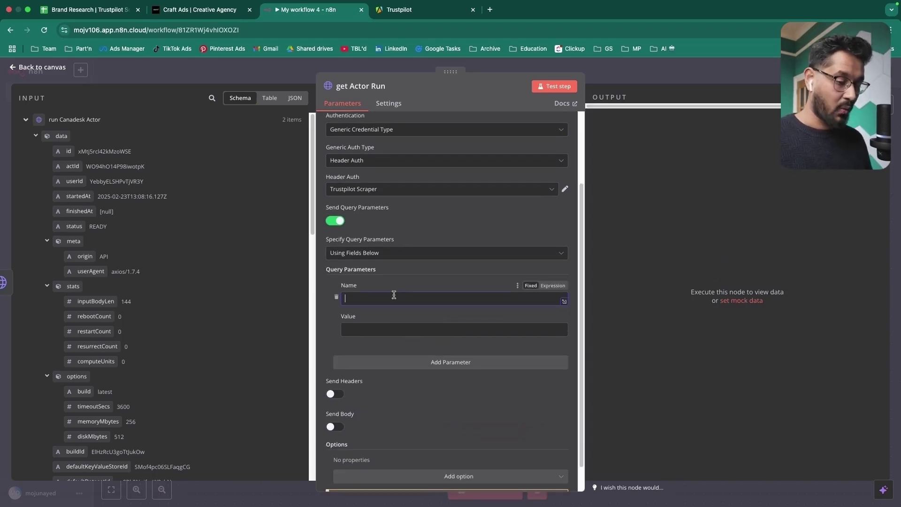
type("waitForFin")
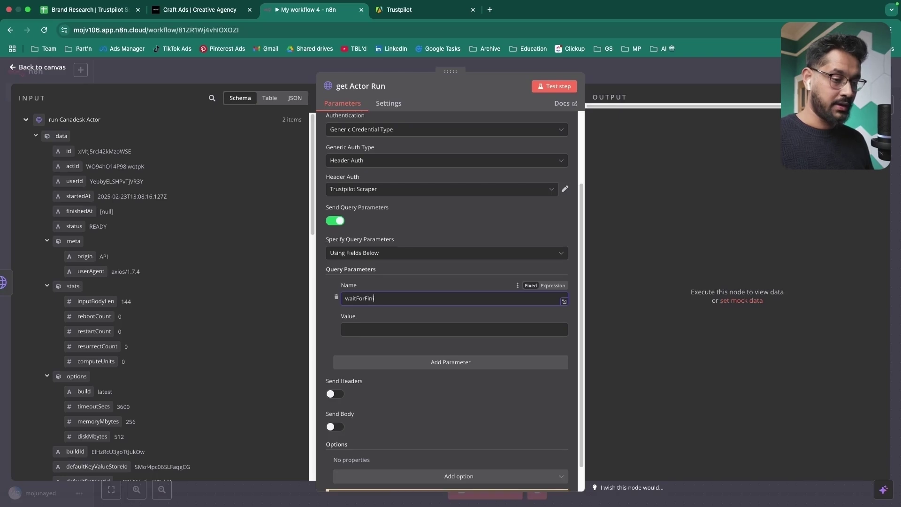
type("ish")
left_click(363, 331)
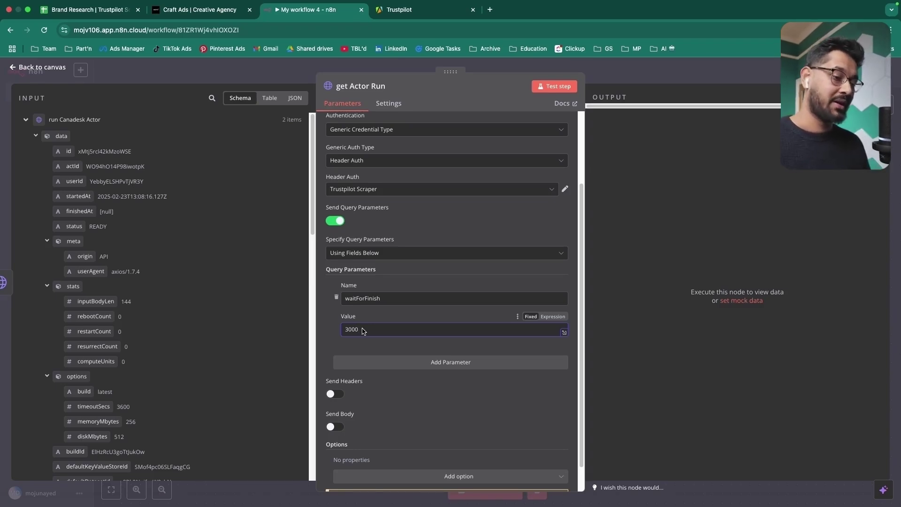
Step: Enable sending headers in the get Actor Run node and add a Content-Type header with the value application/json
scroll(449, 390, "down", 1)
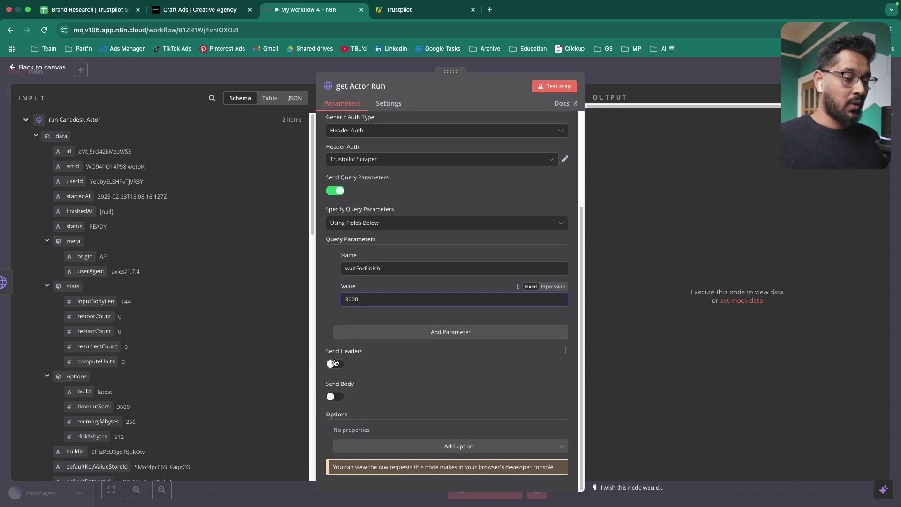
left_click(335, 364)
scroll(376, 359, "down", 3)
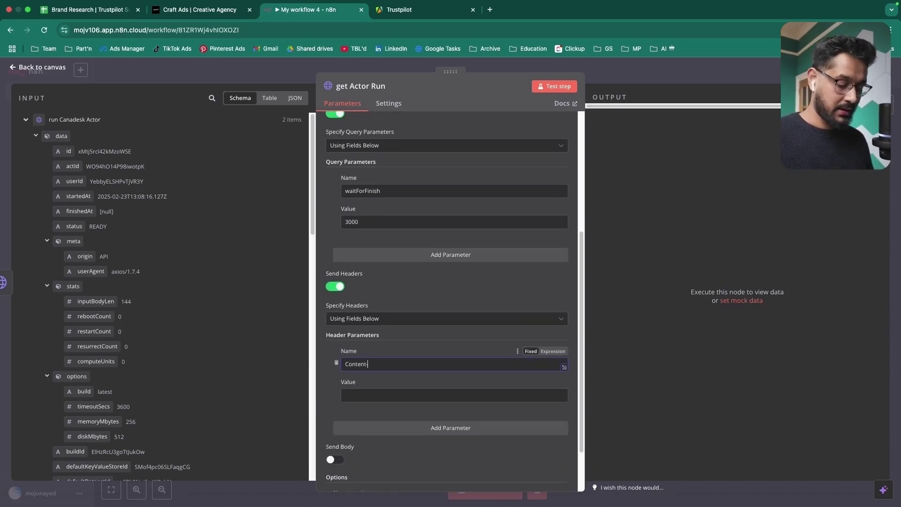
key("Tab")
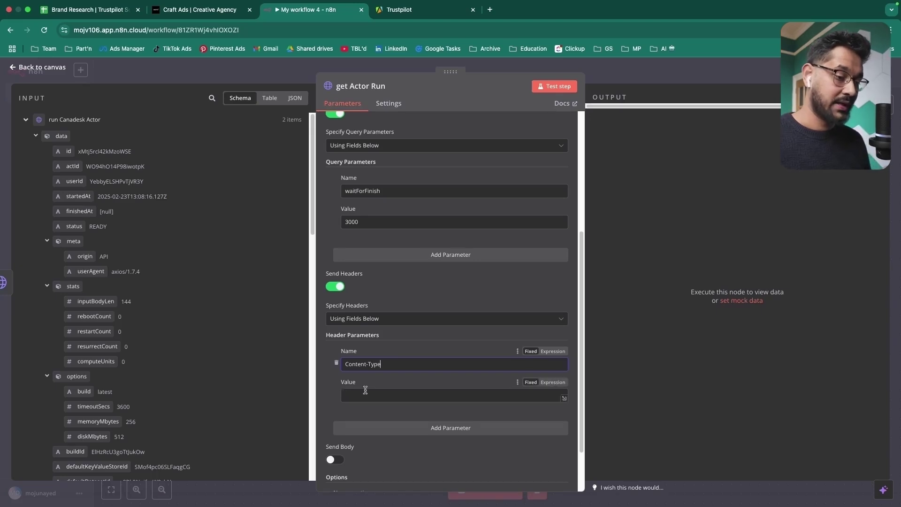
type("application/json")
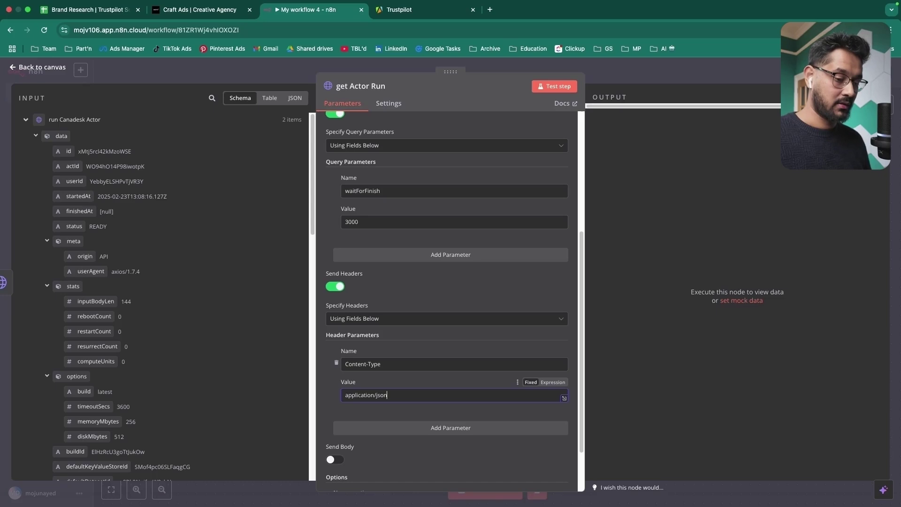
Step: Test the get Actor Run node and, while it executes, check the Actor runs in the Apify console and the brand sheet
scroll(420, 315, "up", 5)
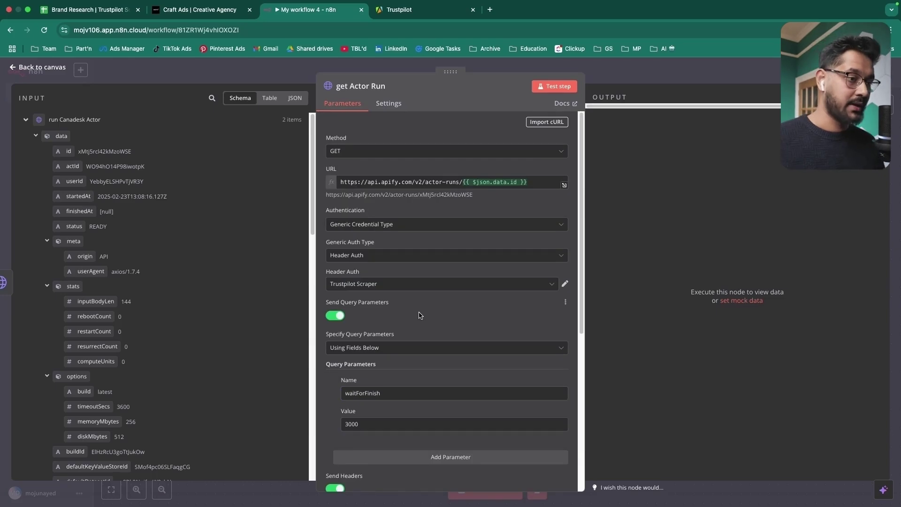
left_click(555, 88)
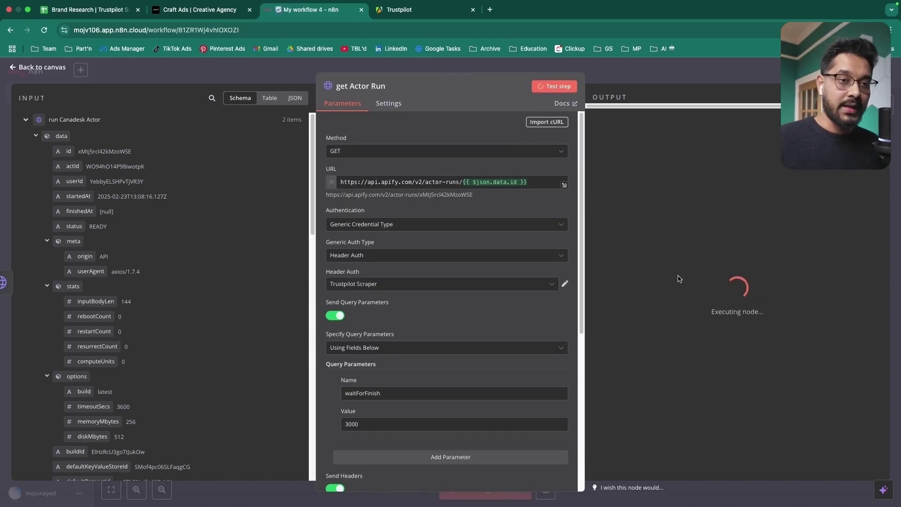
left_click(394, 10)
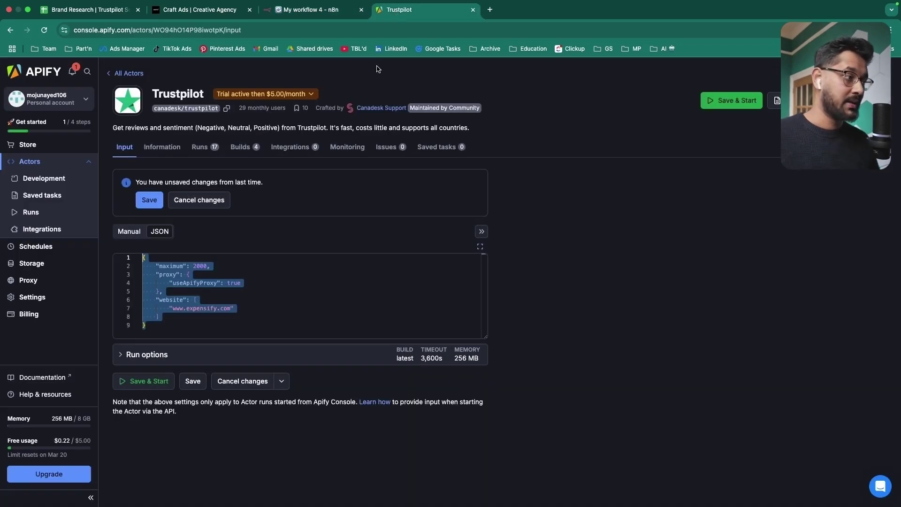
left_click(53, 216)
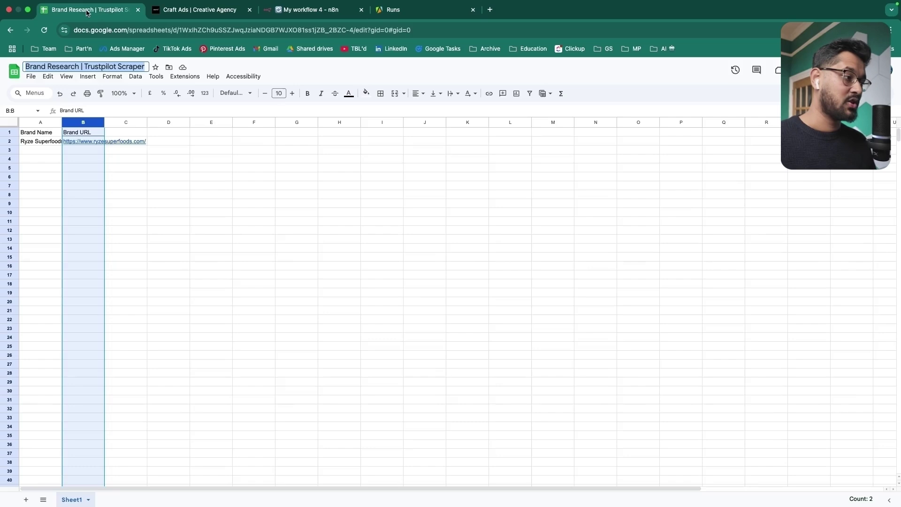
left_click(89, 10)
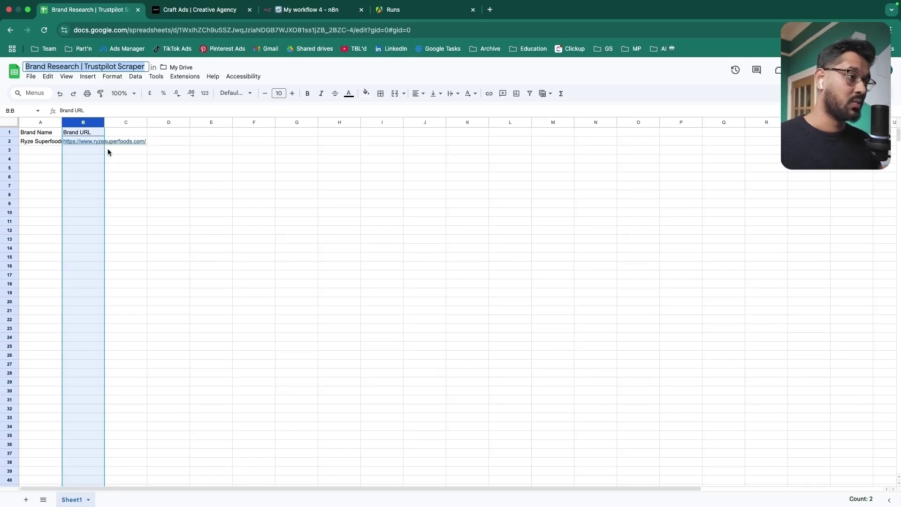
Step: Back in the n8n workflow, place the get Actor Run node directly below run Canadesk Actor and review its output
left_click(305, 9)
left_click(41, 70)
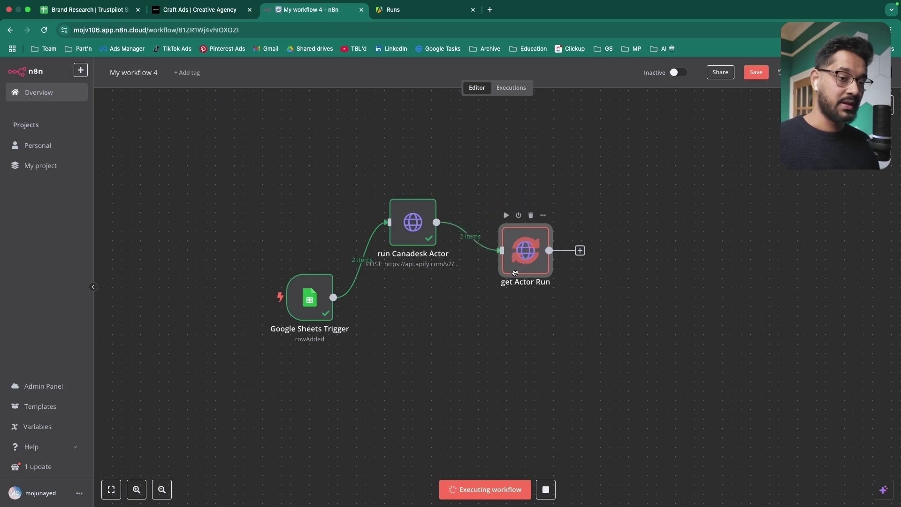
left_click_drag(521, 230, 414, 329)
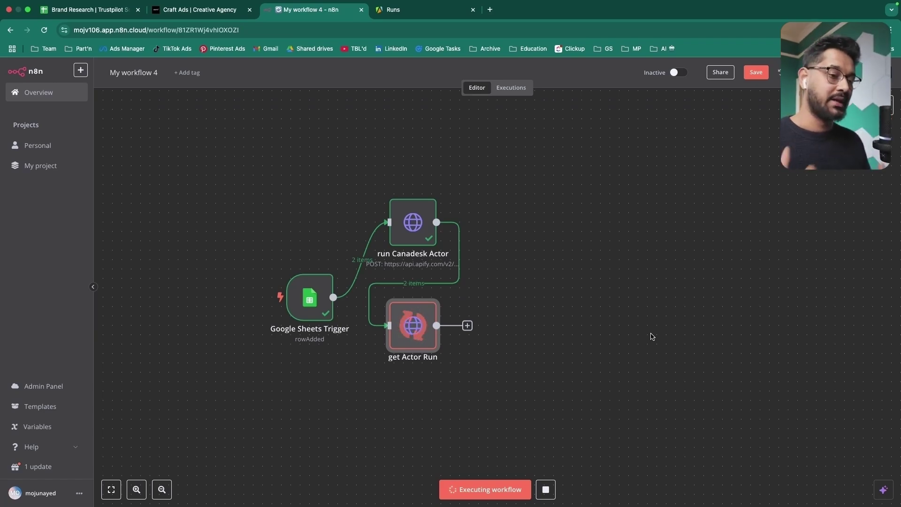
double_click(418, 327)
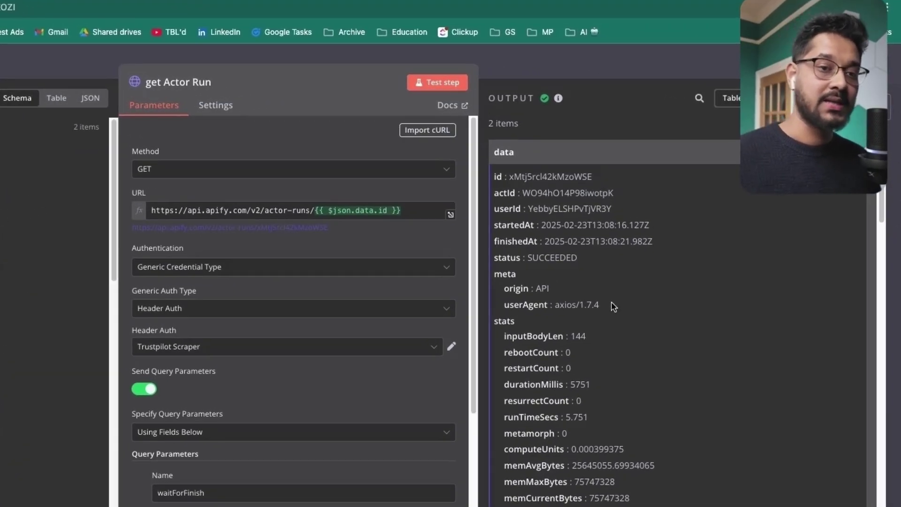
key("Escape")
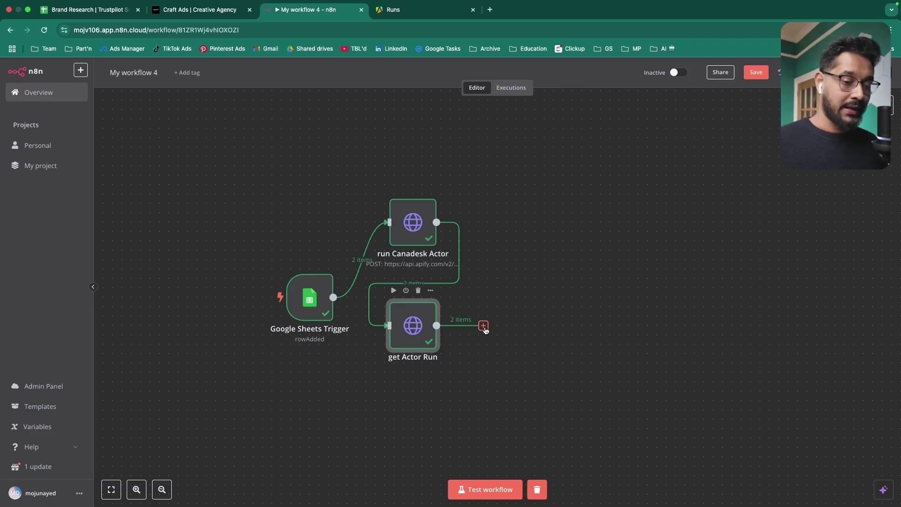
Step: Add an HTTP Request node after the get Actor Run node
left_click(484, 325)
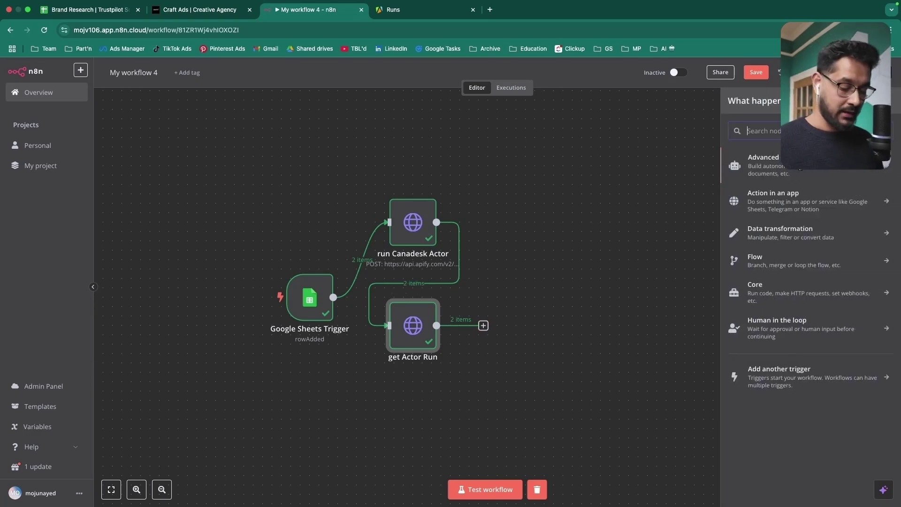
type("htt")
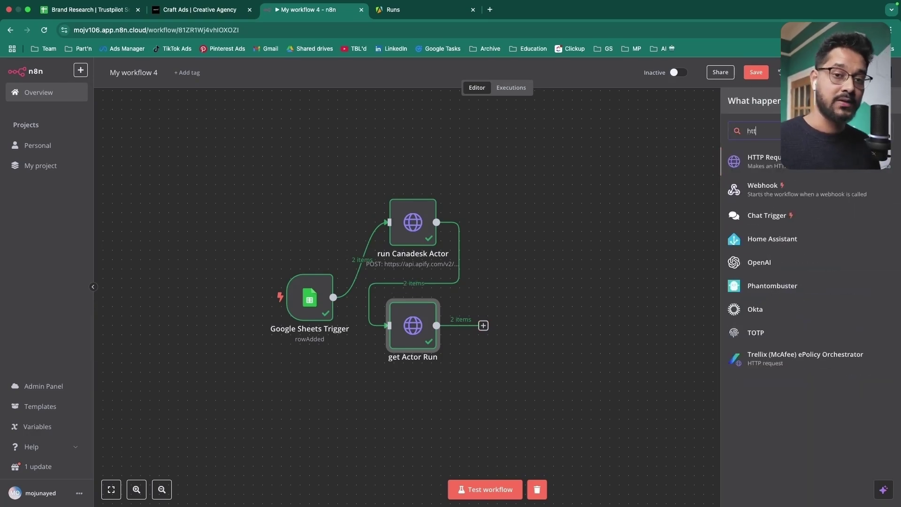
key("Return")
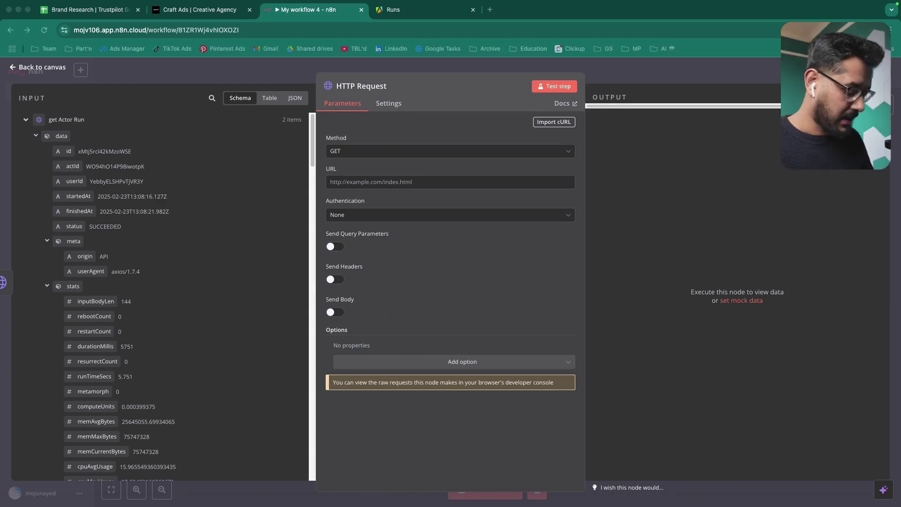
left_click(375, 182)
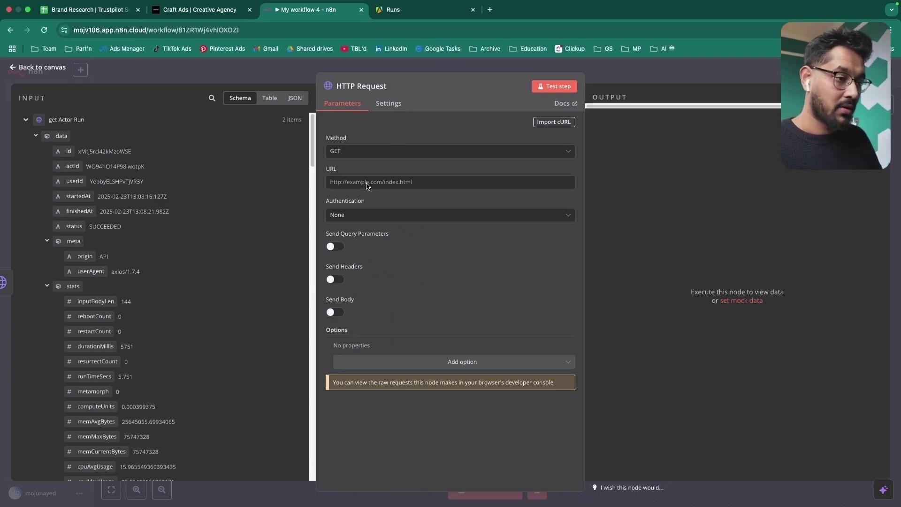
type("https://api.apify.com/v2/datasets/{{ $json.data.defaultDatasetId }}/items")
left_click(481, 194)
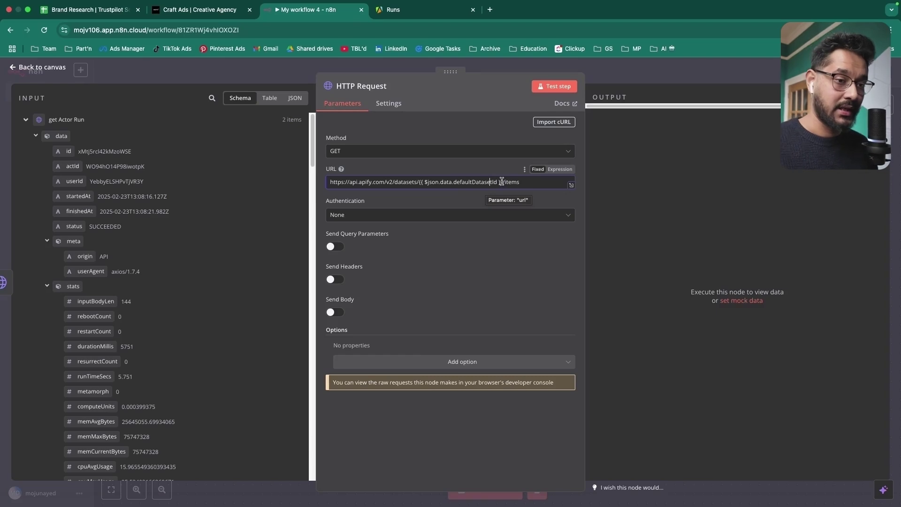
left_click_drag(502, 182, 422, 182)
key("BackSpace")
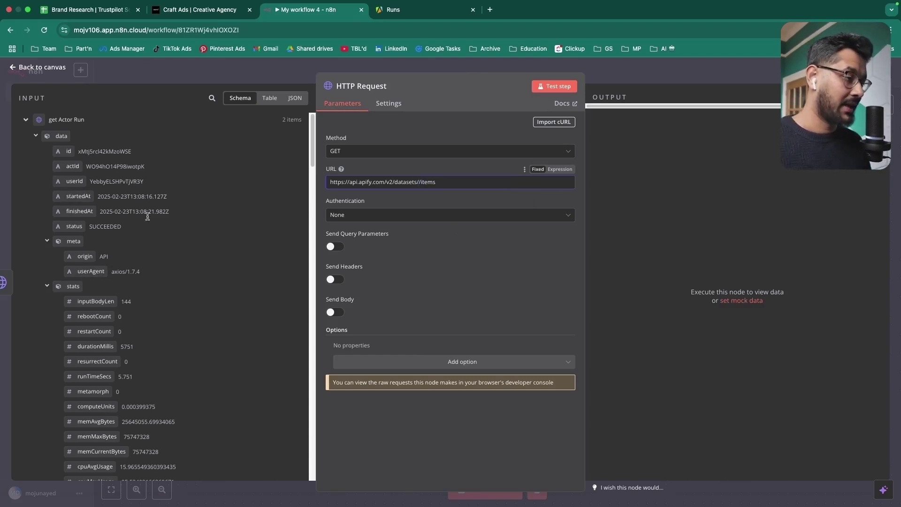
scroll(249, 186, "down", 3)
scroll(131, 346, "down", 10)
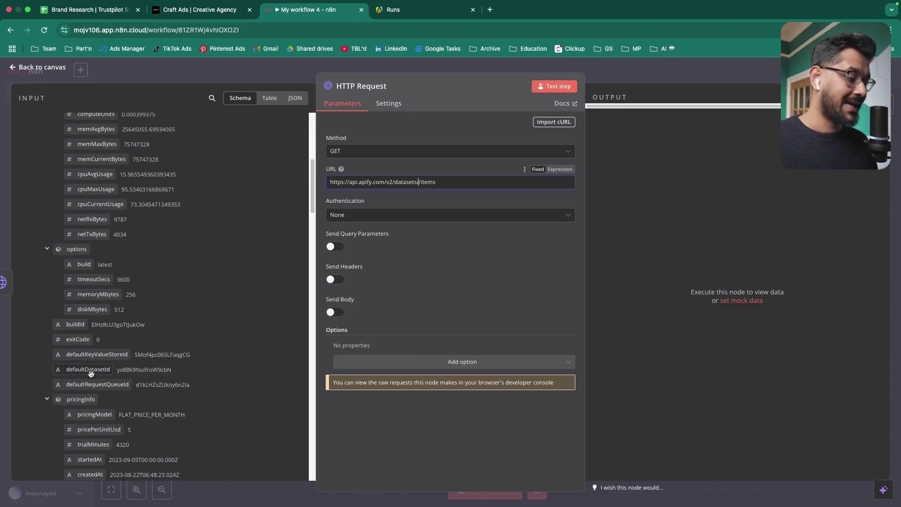
left_click_drag(97, 374, 423, 183)
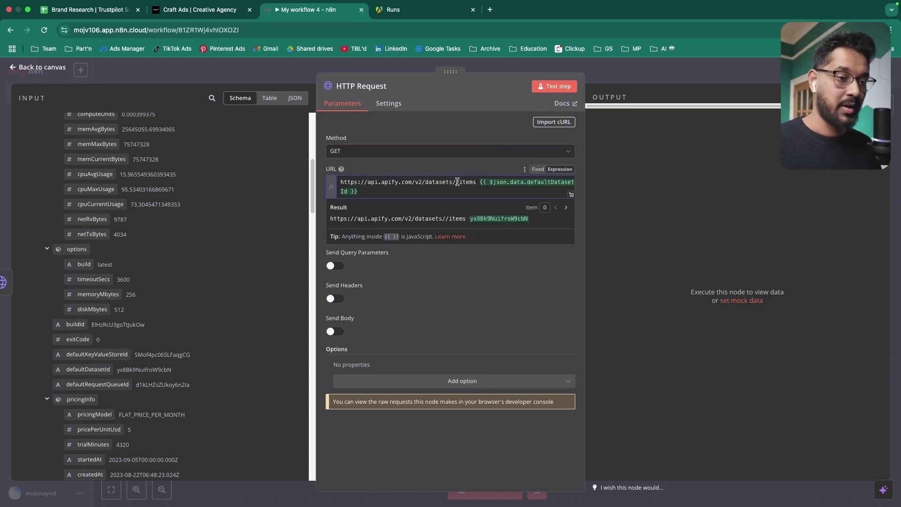
left_click_drag(456, 182, 477, 183)
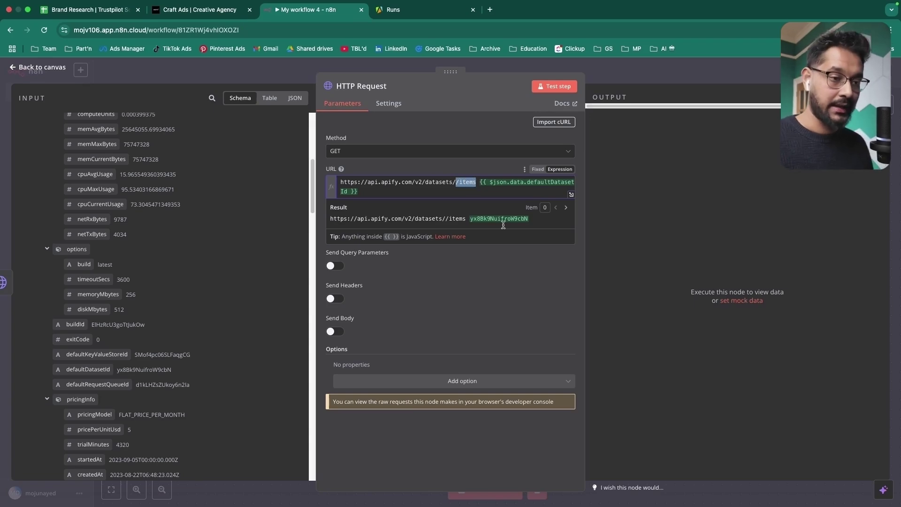
key("BackSpace")
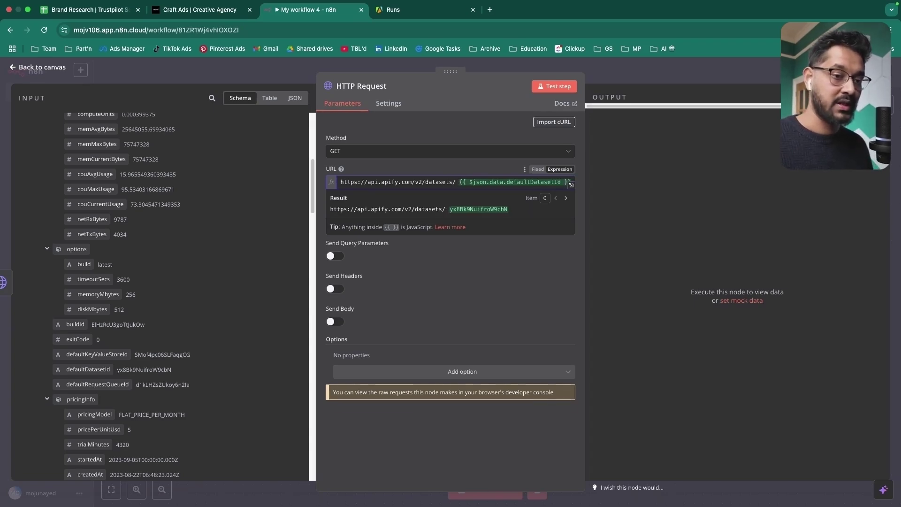
key("BackSpace")
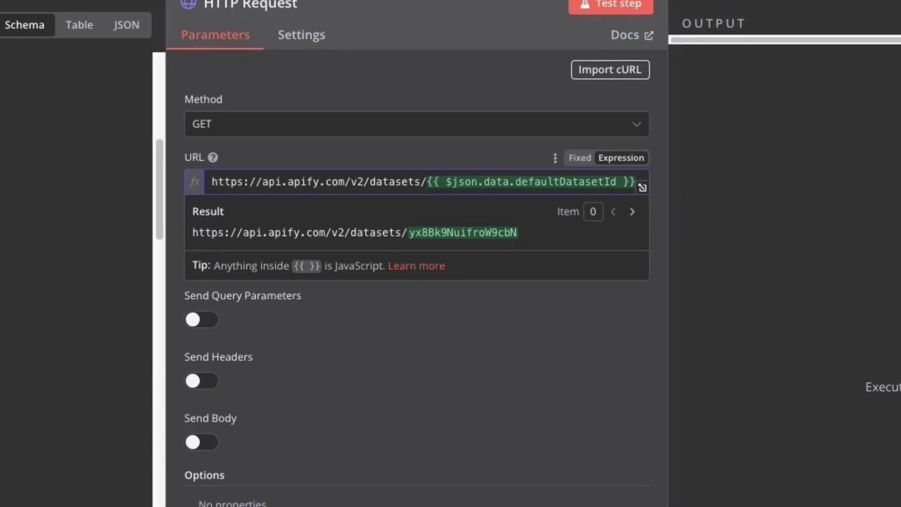
type("/items")
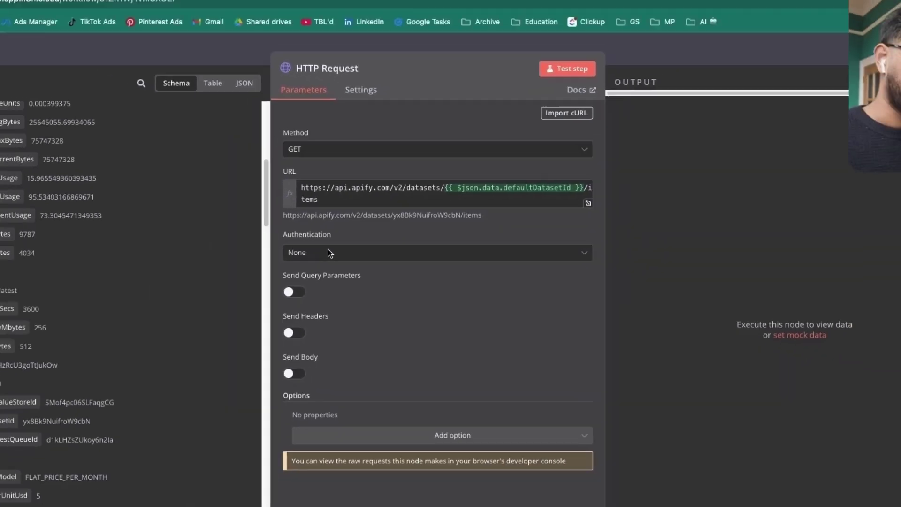
Step: Set the new node's authentication to Generic Credential Type with Header Auth
left_click(284, 265)
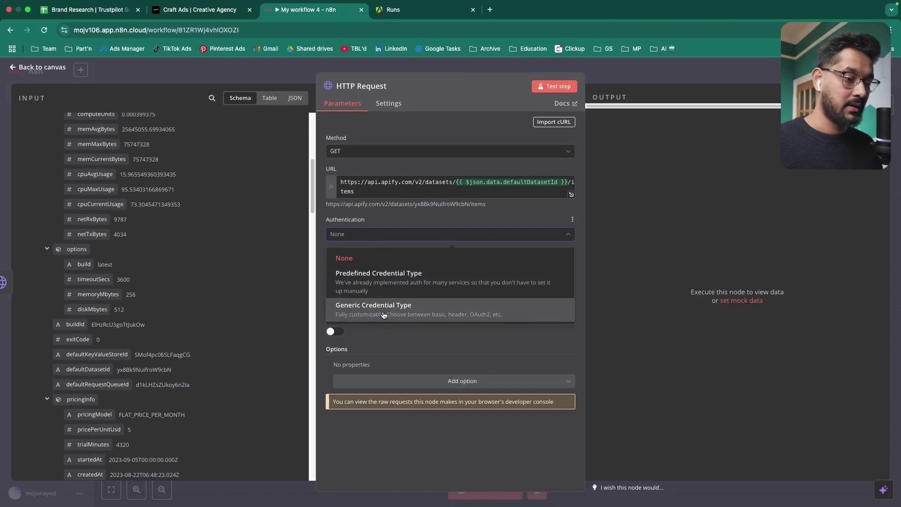
left_click(308, 402)
left_click(374, 265)
left_click(374, 337)
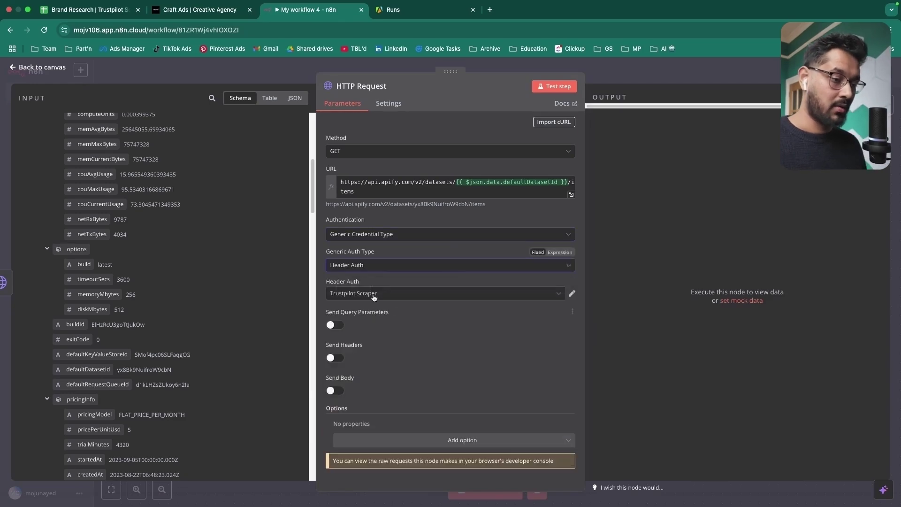
Step: Test the HTTP Request node and review the text and rating columns of the returned Trustpilot reviews
left_click(555, 86)
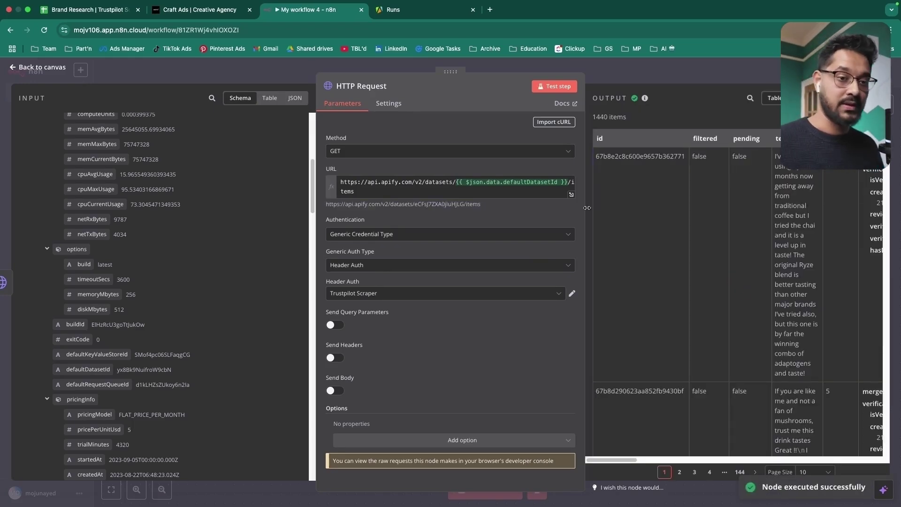
scroll(629, 279, "right", 3)
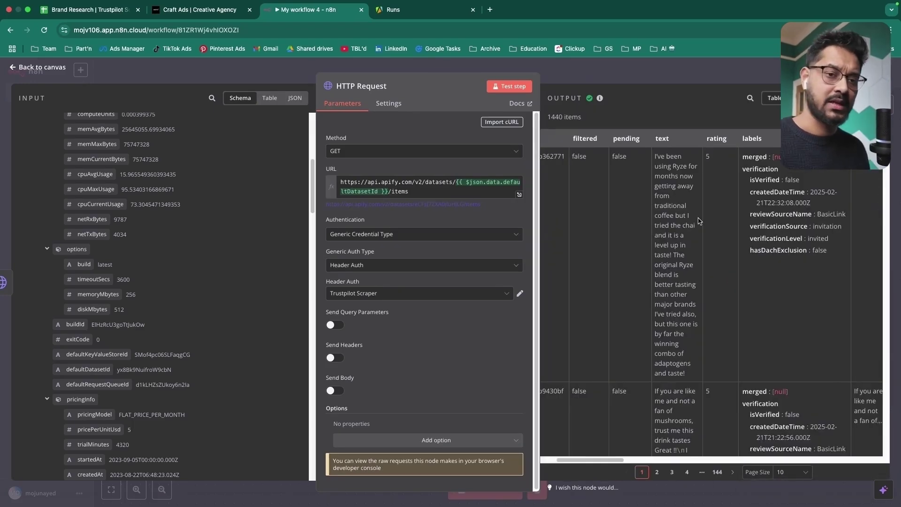
scroll(670, 232, "left", 3)
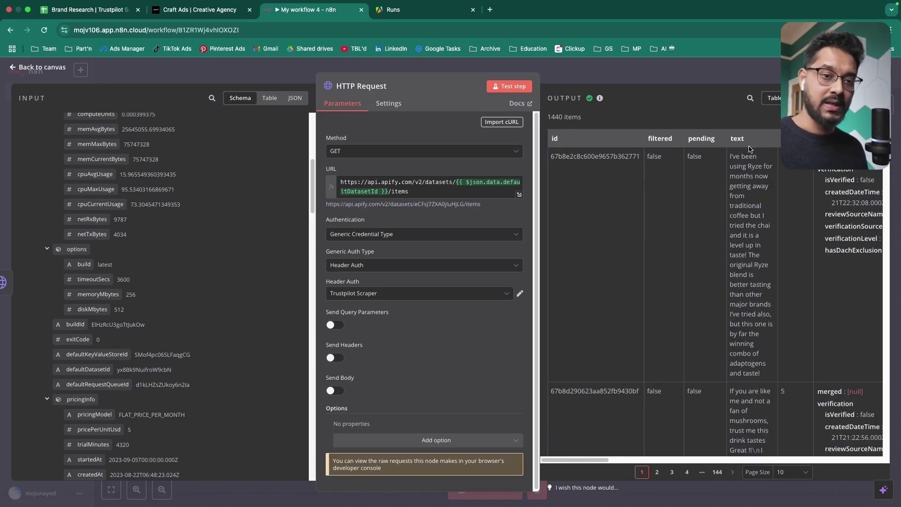
scroll(705, 225, "right", 3)
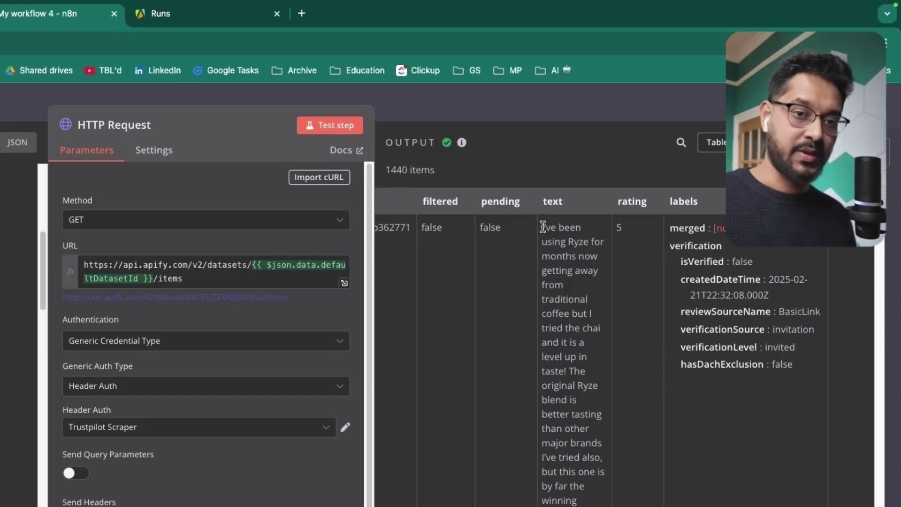
left_click_drag(549, 223, 597, 314)
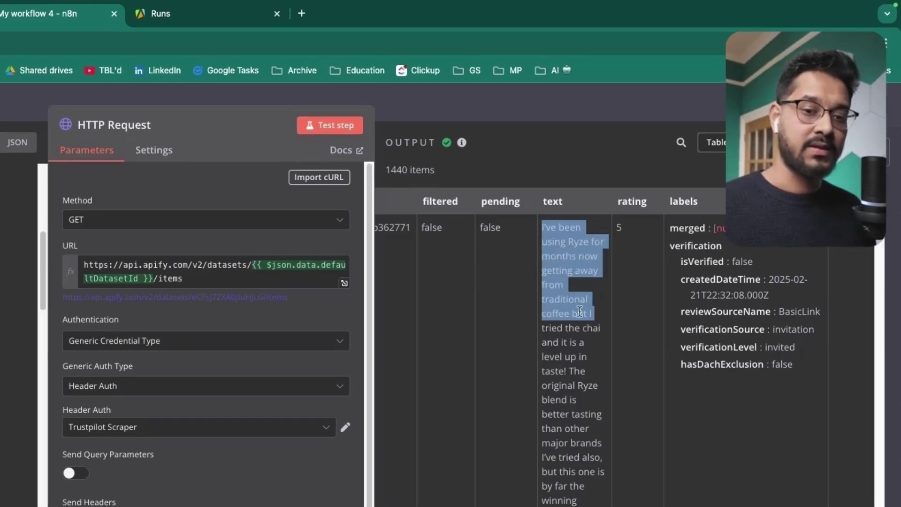
scroll(578, 324, "down", 10)
scroll(575, 324, "down", 2)
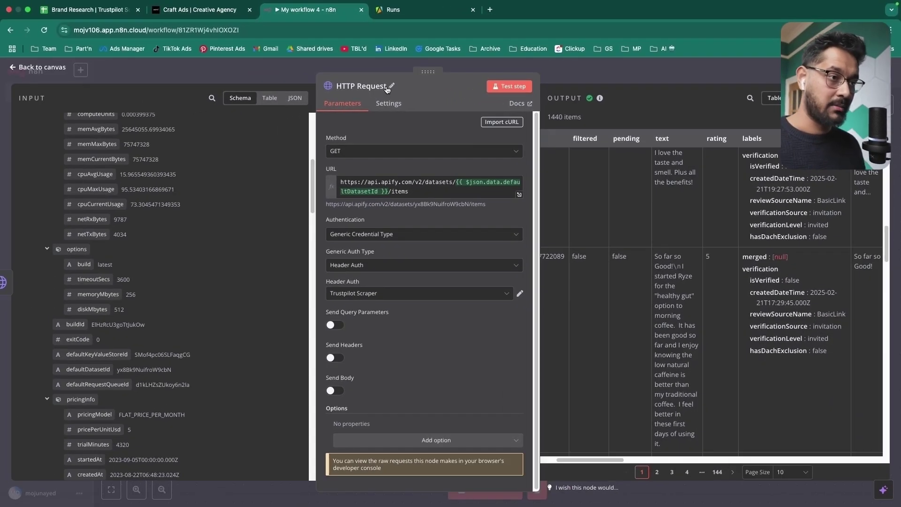
Step: Rename the HTTP Request node to "get Dataset"
left_click(363, 90)
type("ge")
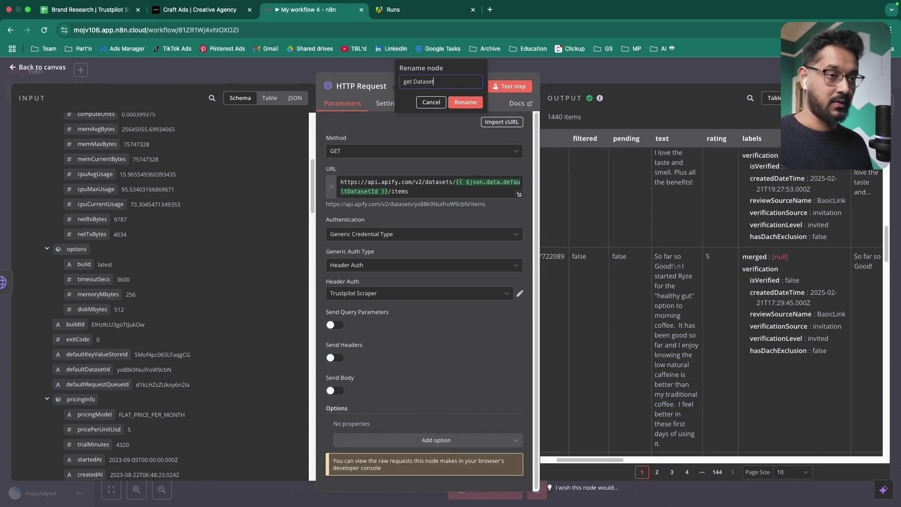
type("t Dataset")
left_click(466, 102)
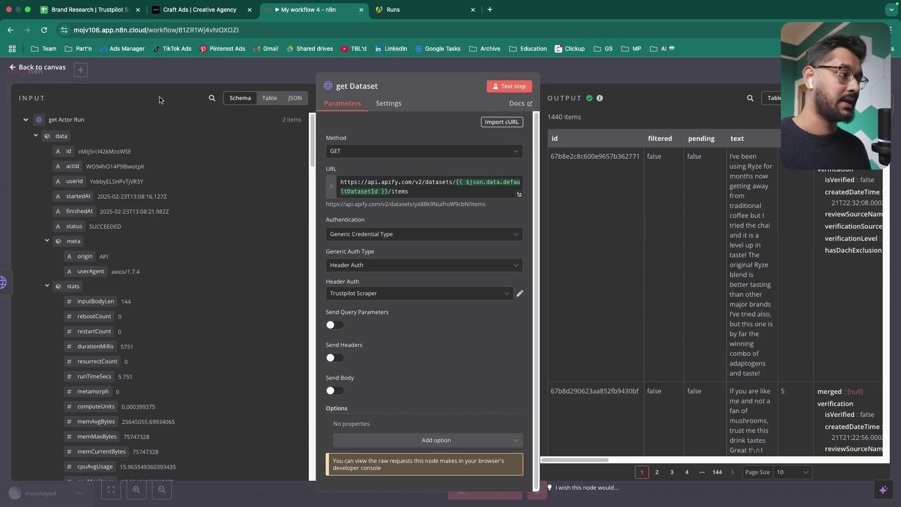
Step: Return to the canvas and move the get Dataset node slightly higher, next to the get Actor Run node
left_click(42, 68)
left_click_drag(520, 320, 517, 281)
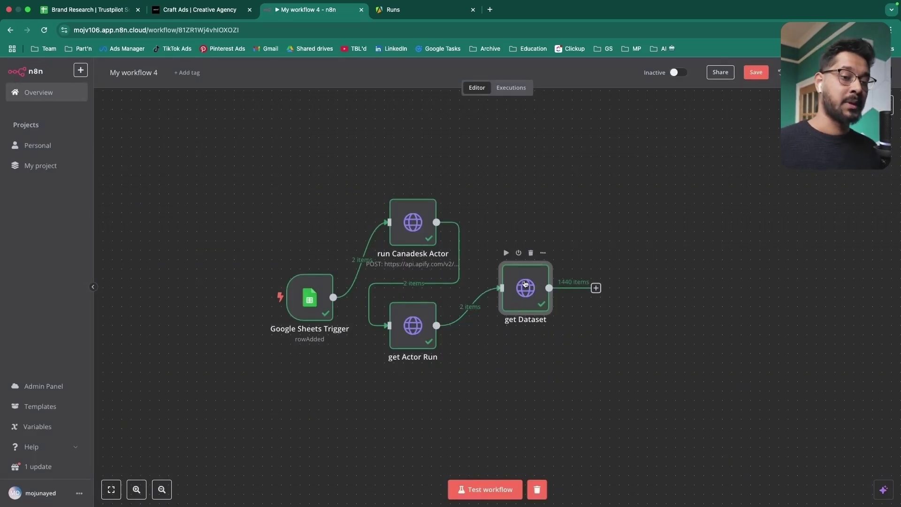
scroll(576, 339, "right", 2)
scroll(576, 340, "right", 2)
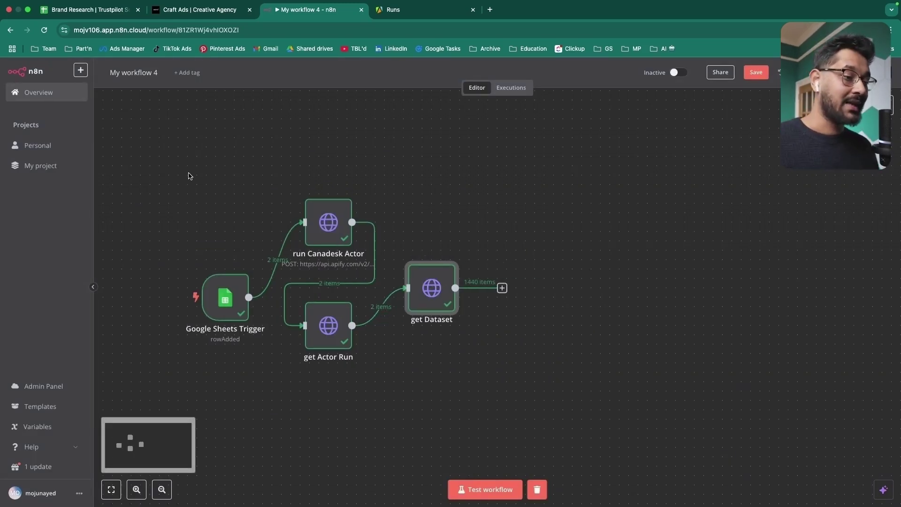
left_click_drag(189, 175, 536, 391)
left_click(500, 347)
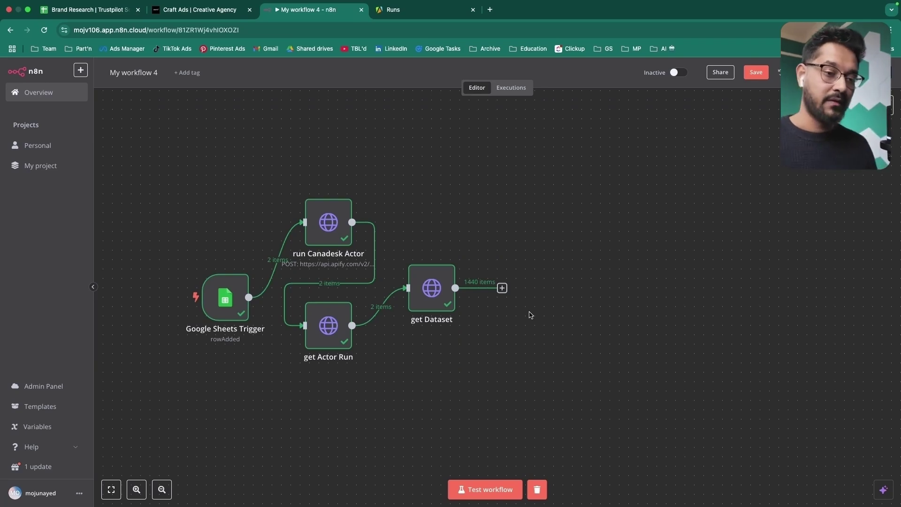
Step: Add a Code node after the get Dataset node
left_click(502, 289)
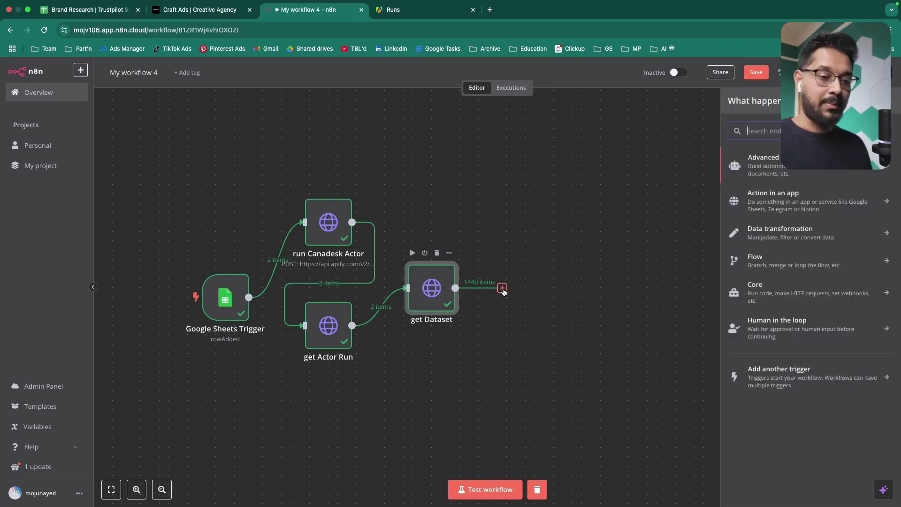
type("code")
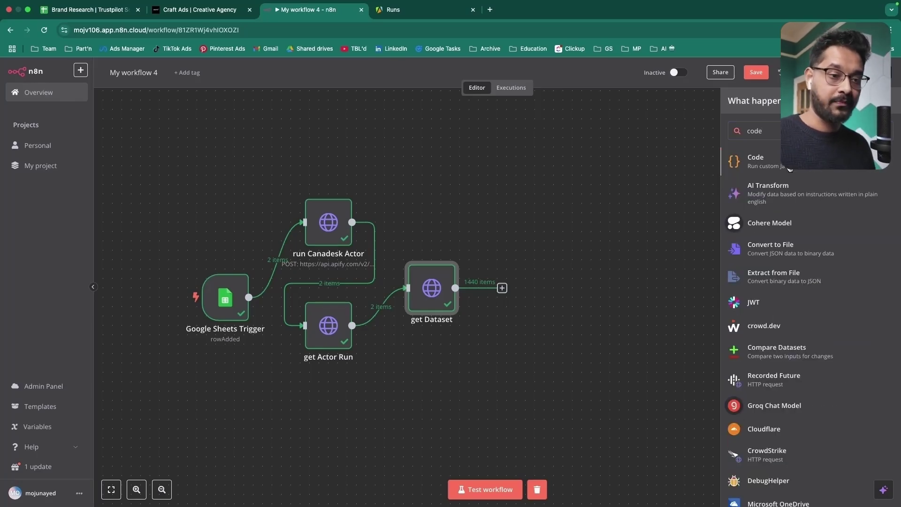
left_click(790, 167)
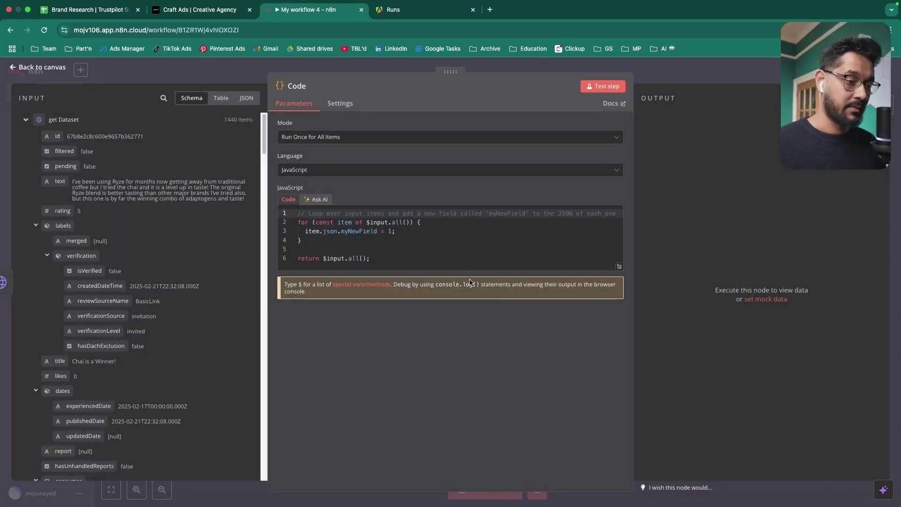
Step: Replace the default JavaScript with code mapping text to review, title to opinion and labels.verification.reviewSourceName to website, and test the Code node
left_click(448, 259)
key("super+a")
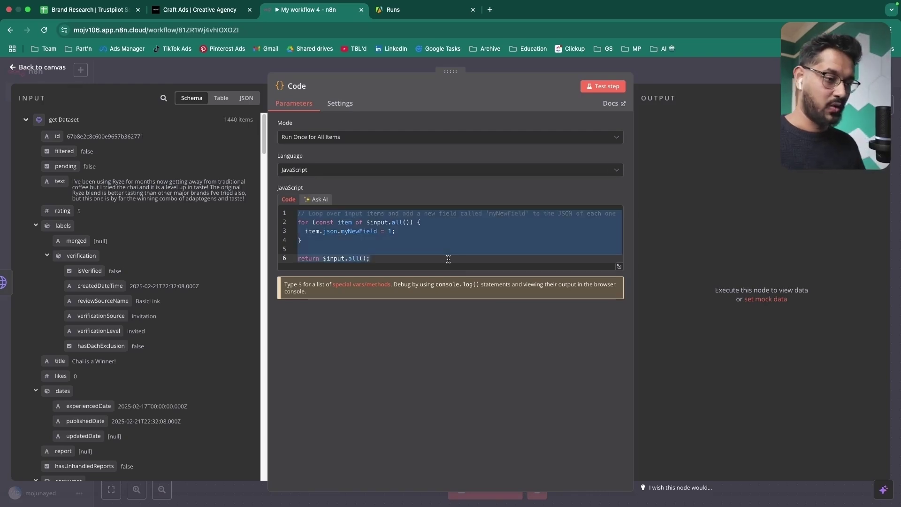
key("BackSpace")
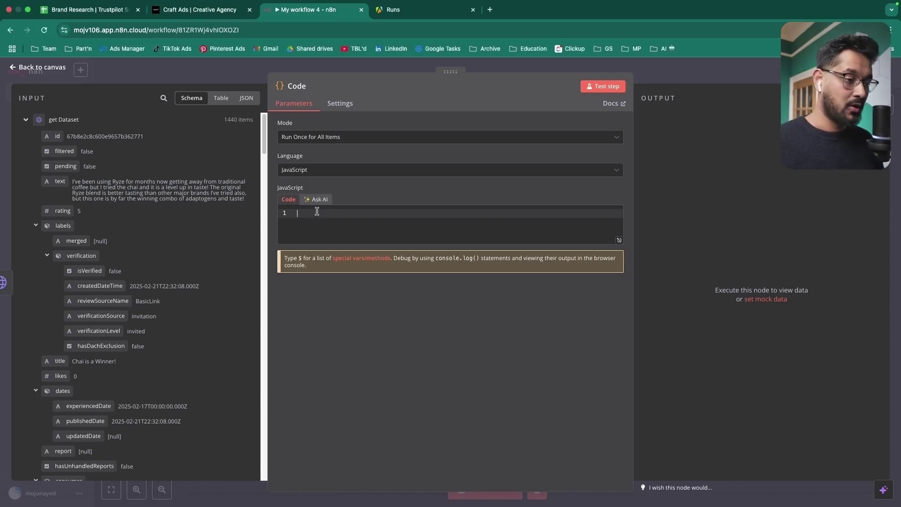
type("const formattedReviews = items.map(item => ({   review: item.json.text,            // The main review text   opinion: item.json.title,          // The title of the review   website: item.json.labels?.verification?.reviewSourceName || null  // The website/source of the review }));  return formattedReviews.map(review => ({ json: review }));")
left_click(603, 86)
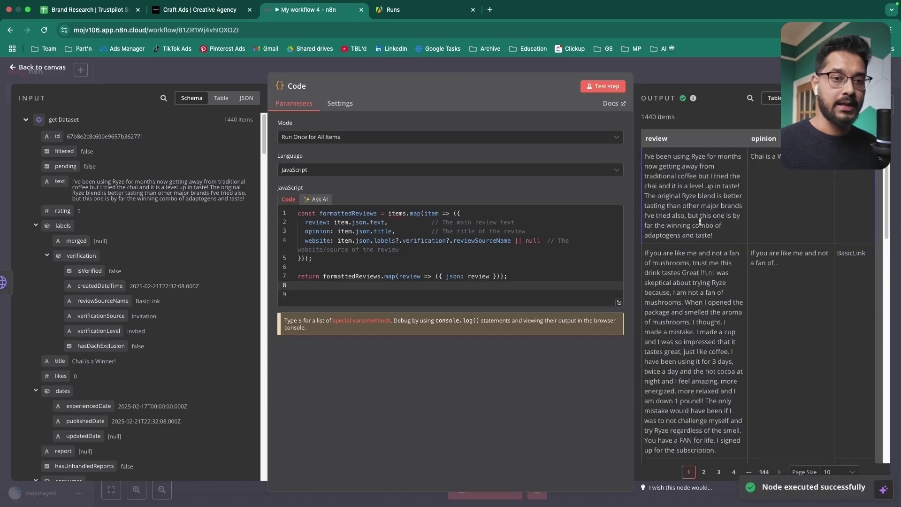
left_click_drag(646, 137, 725, 305)
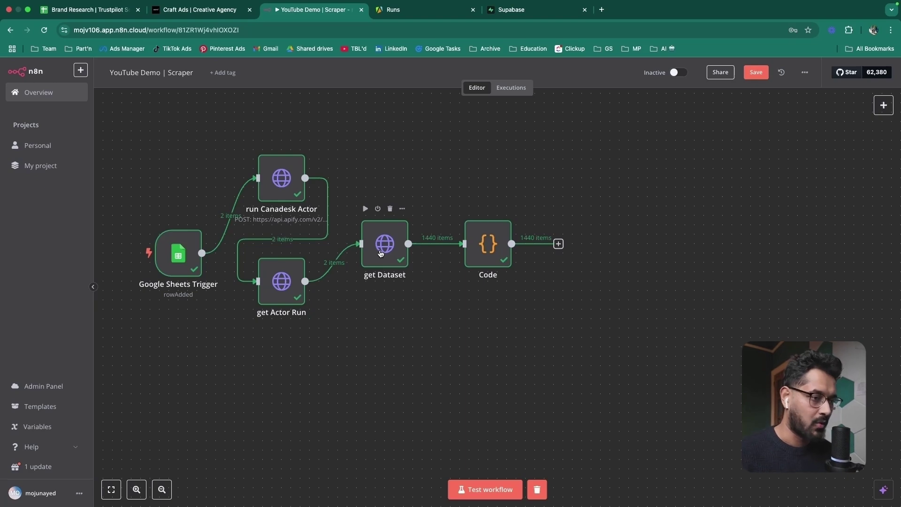
Step: Reopen the get Dataset and Code nodes to review the formatted review, opinion and website output
double_click(380, 254)
key("Escape")
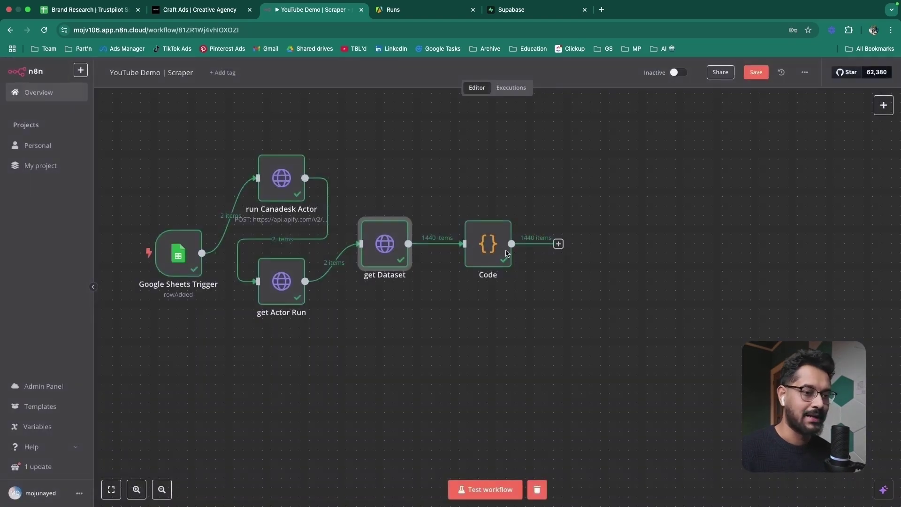
double_click(506, 253)
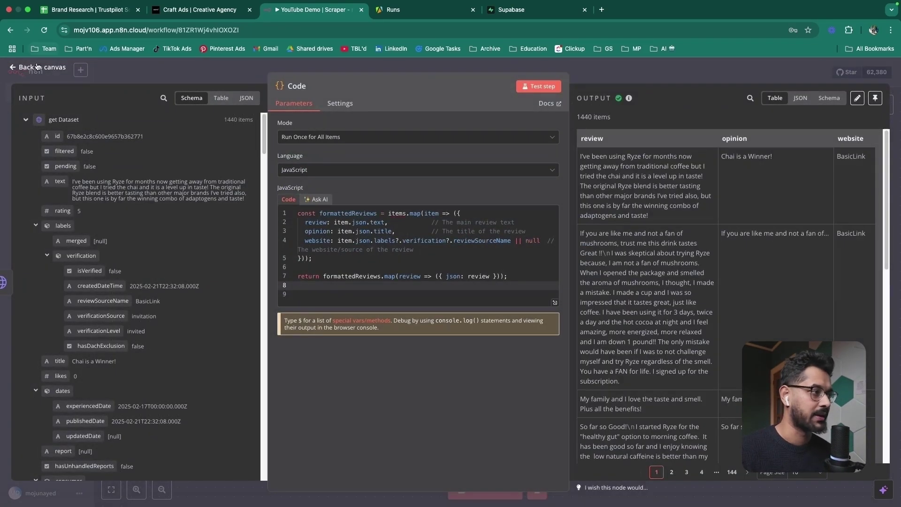
left_click(38, 67)
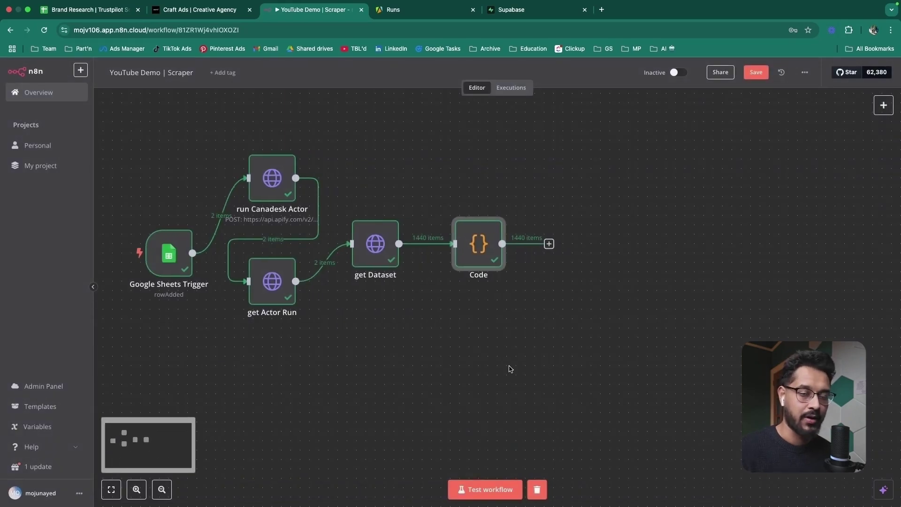
Step: Switch to Supabase, sign in with GitHub and create a Personal organization named "YouTube Demo" on the Free plan
left_click(516, 10)
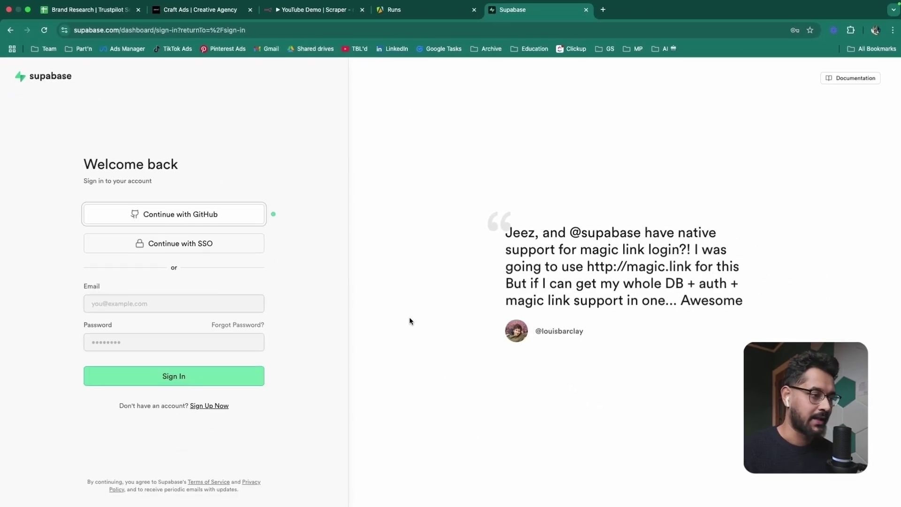
left_click(211, 215)
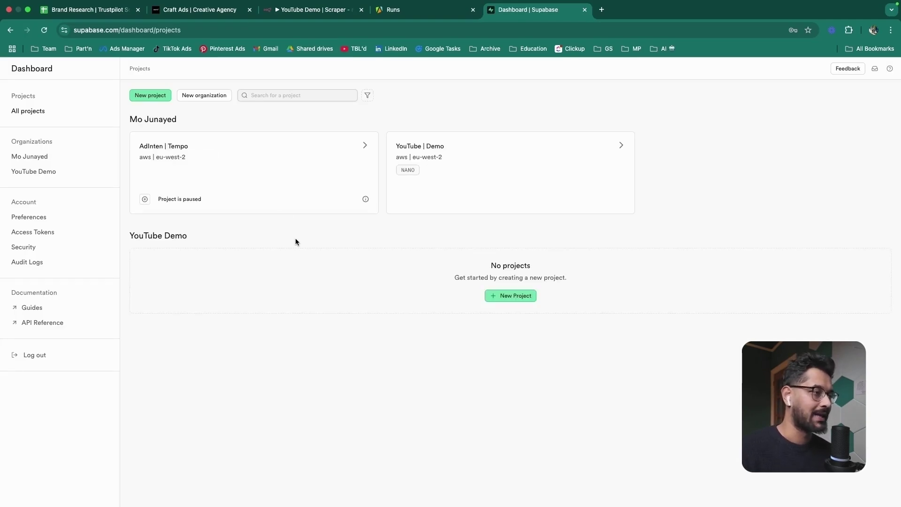
left_click(215, 98)
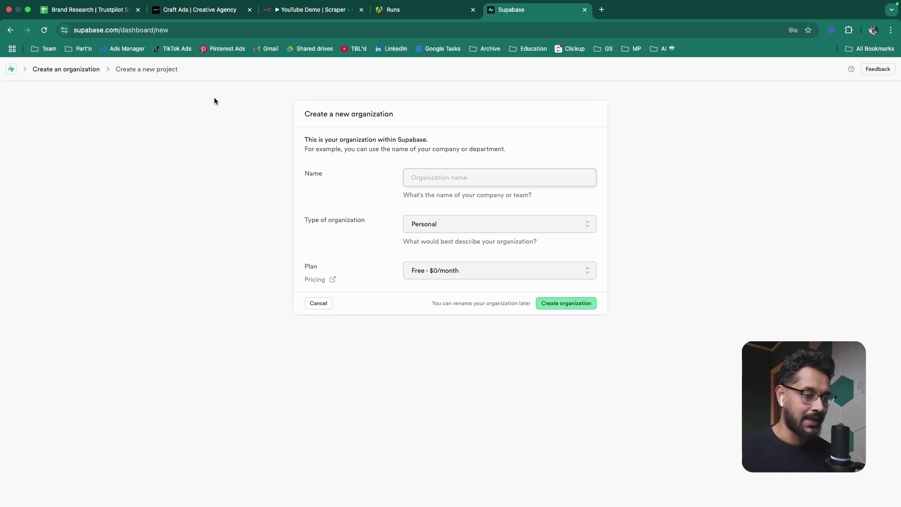
type("YouTu")
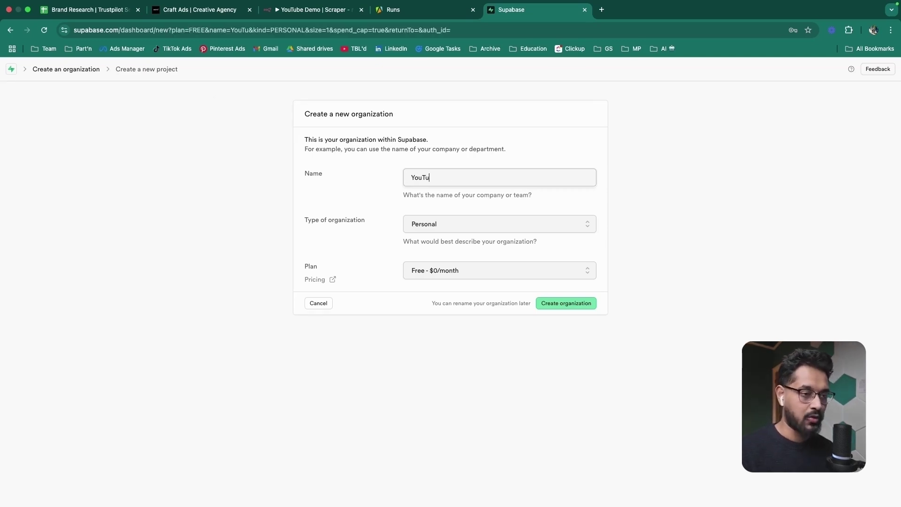
type("be Demo")
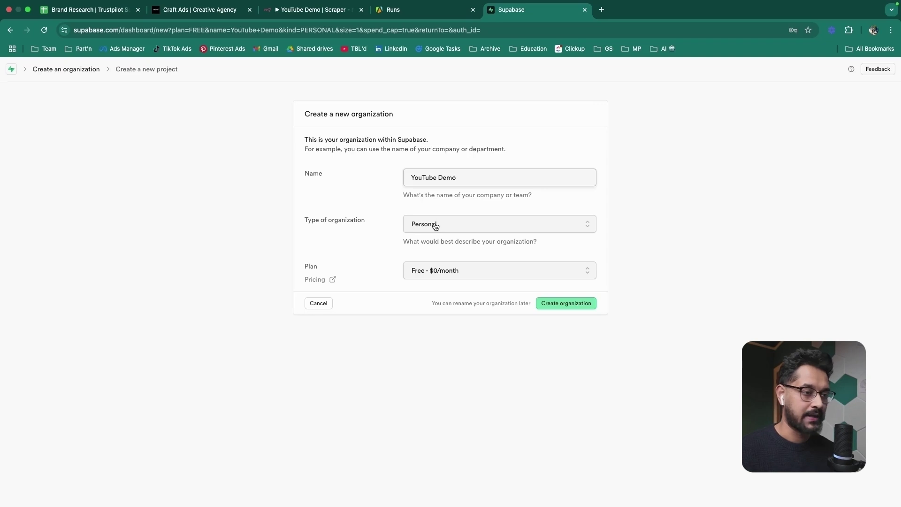
left_click(562, 304)
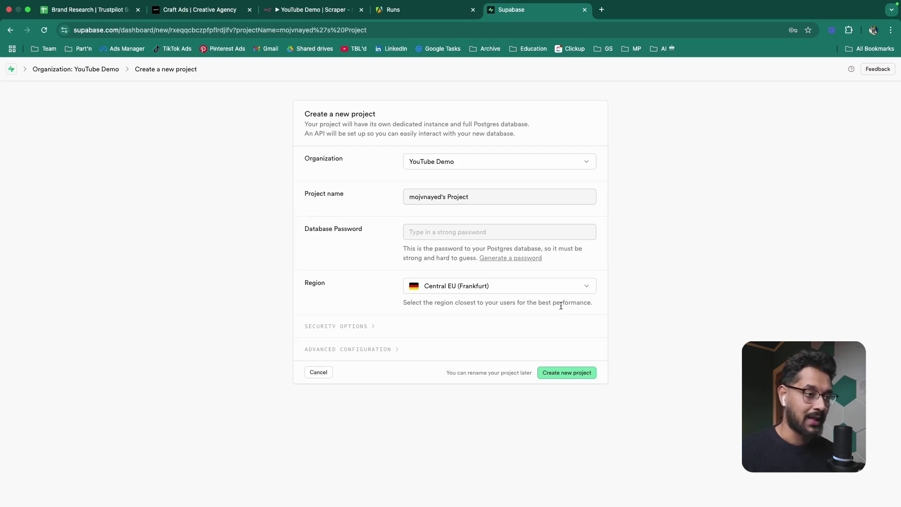
Step: Name the new Supabase project "Trustpilot Scraper"
left_click(491, 196)
key("super+a")
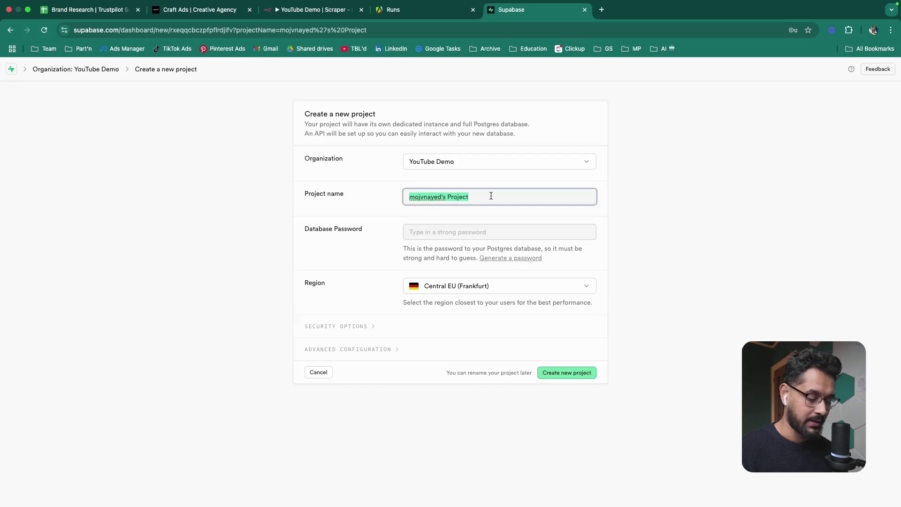
type("Trustpilot Scra")
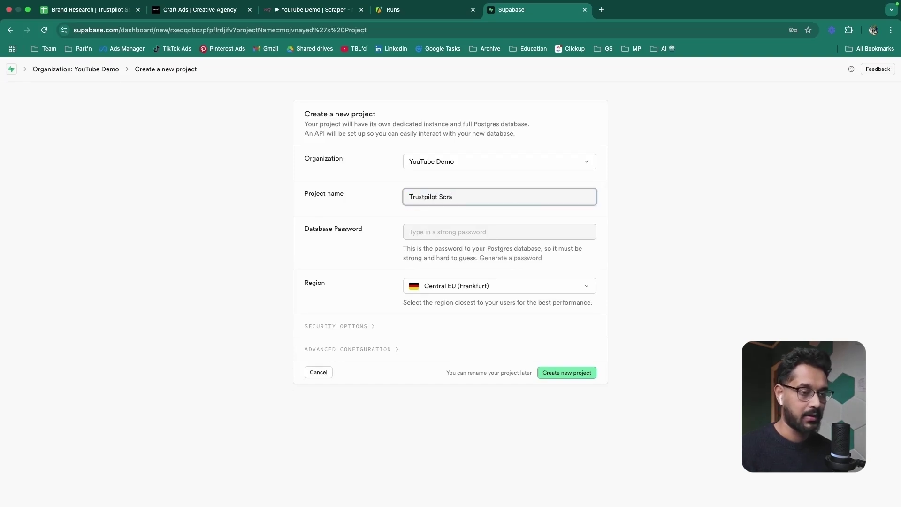
type("per")
Step: Enter a strong database password for the new project
key("Tab")
type("•••")
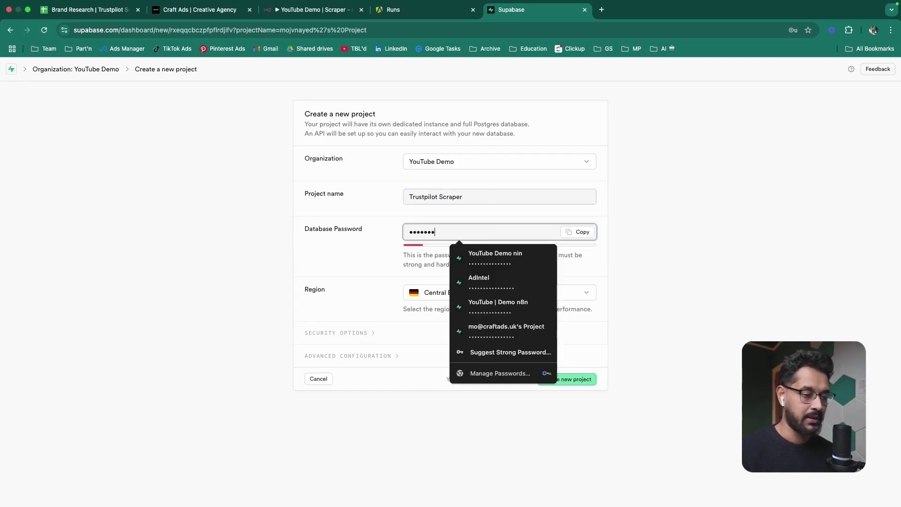
type("••••••")
key("super+a")
key("BackSpace")
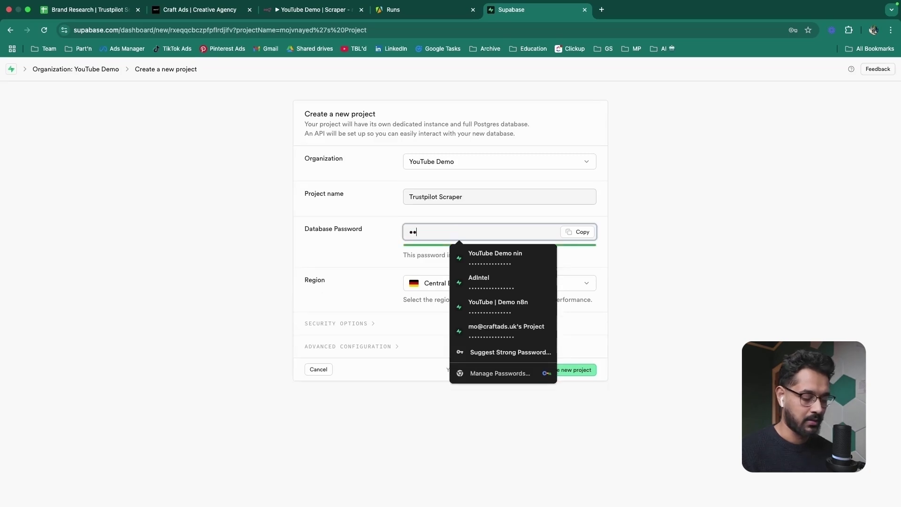
key("super+v")
Step: Set the project region to West Europe (London), create the project and dismiss the browser's offer to save the password
left_click(480, 287)
left_click(454, 378)
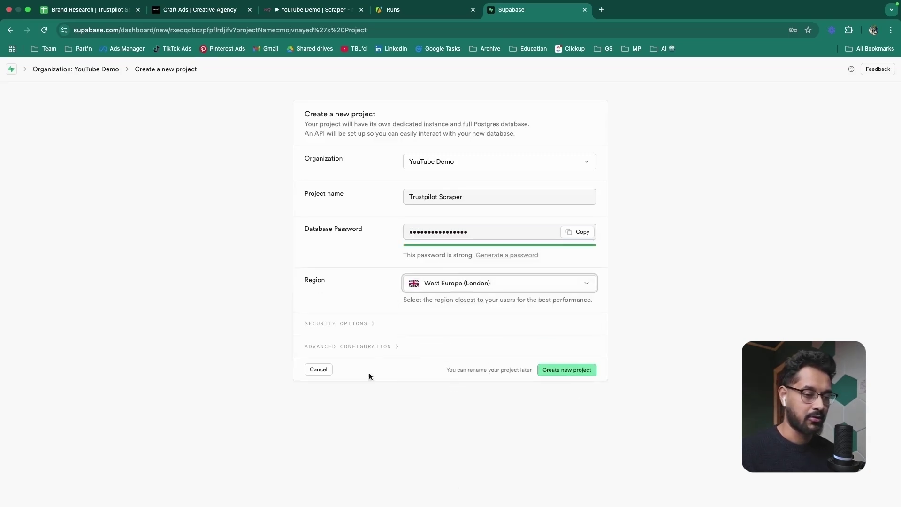
left_click(563, 370)
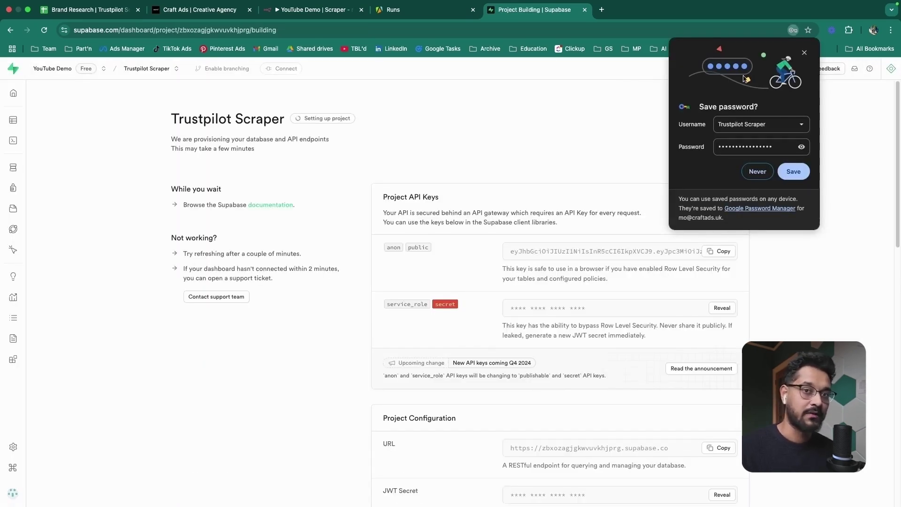
left_click(358, 124)
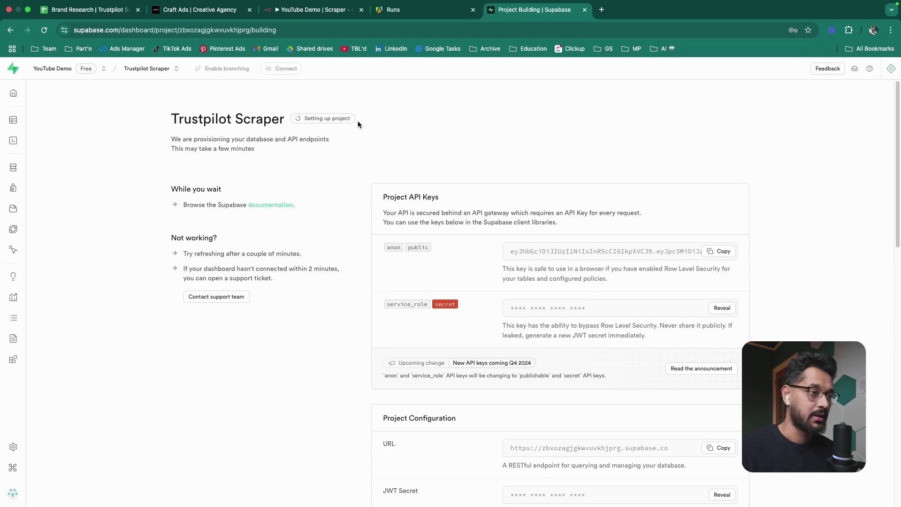
Step: Check the Trustpilot Scraper project's setup status and open the project's home page
left_click(319, 120)
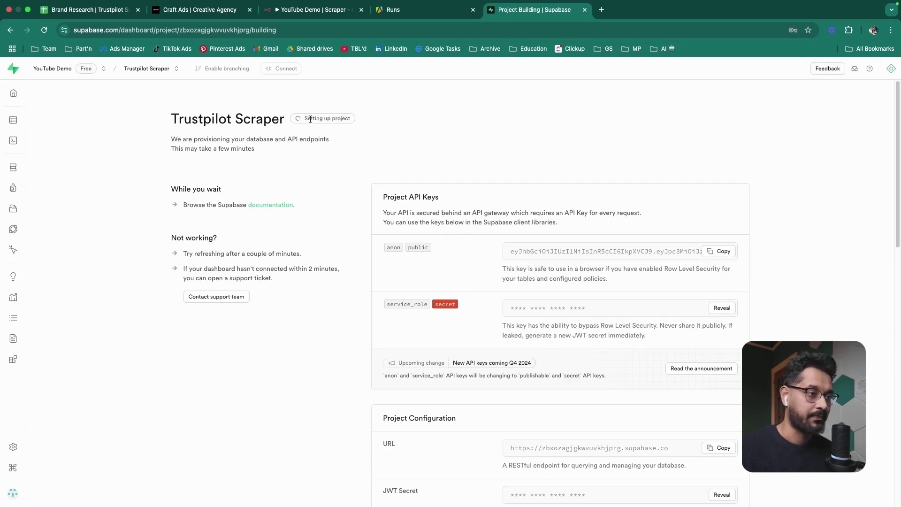
left_click_drag(310, 119, 382, 141)
left_click(13, 92)
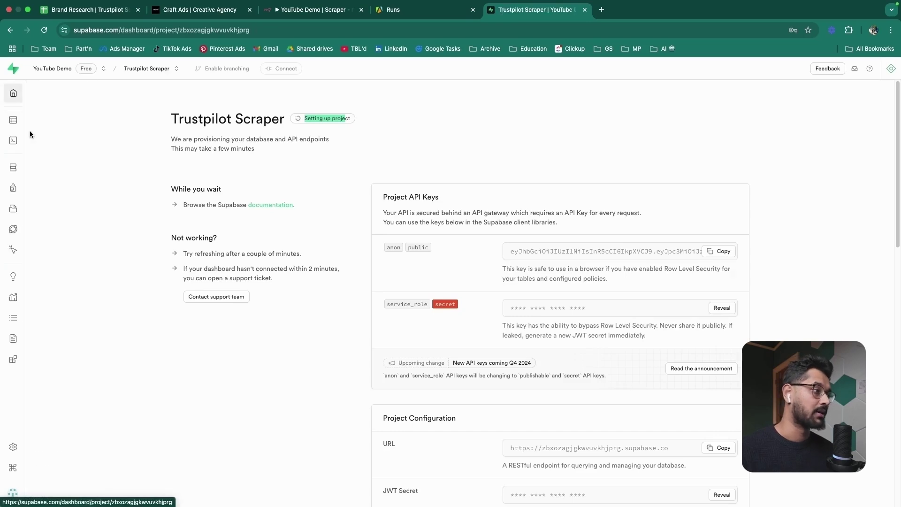
left_click(390, 151)
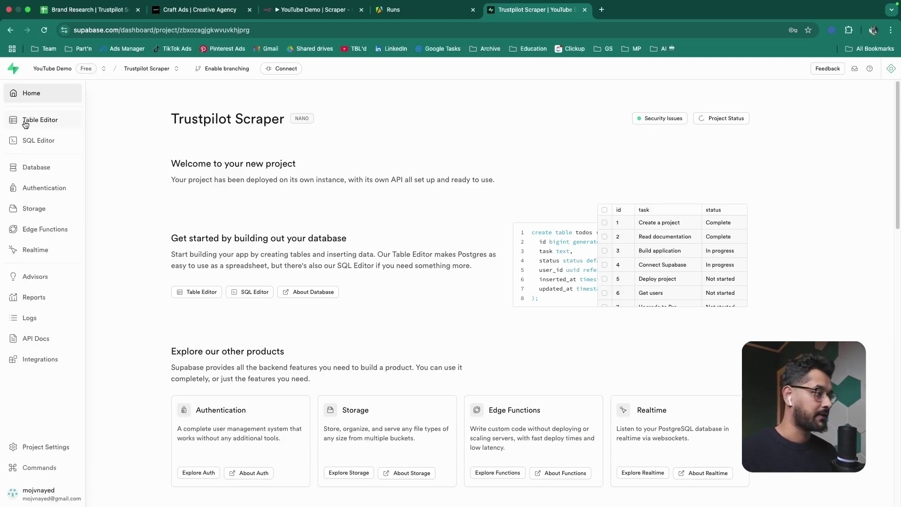
Step: Run the pasted SQL script that sets up the documents table in a new query, accepting the destructive operation, and open the documents table
left_click(33, 141)
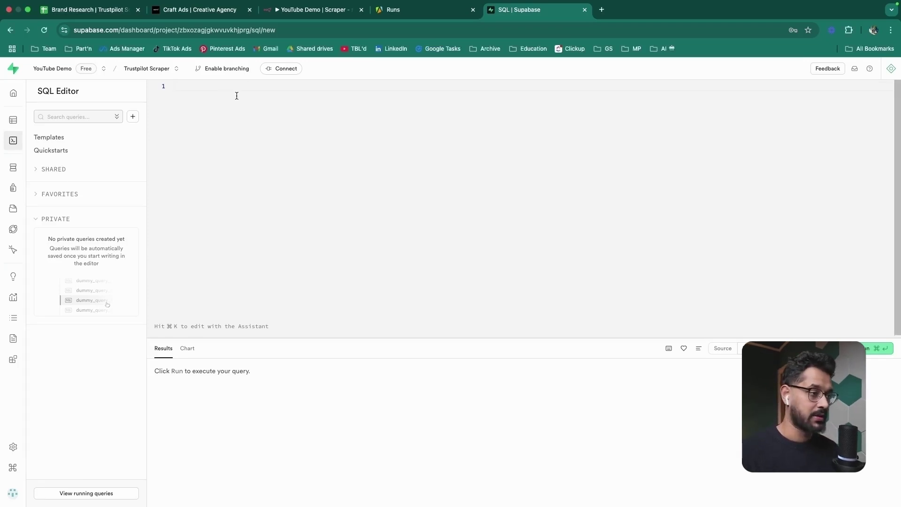
key("super+v")
key("super+Return")
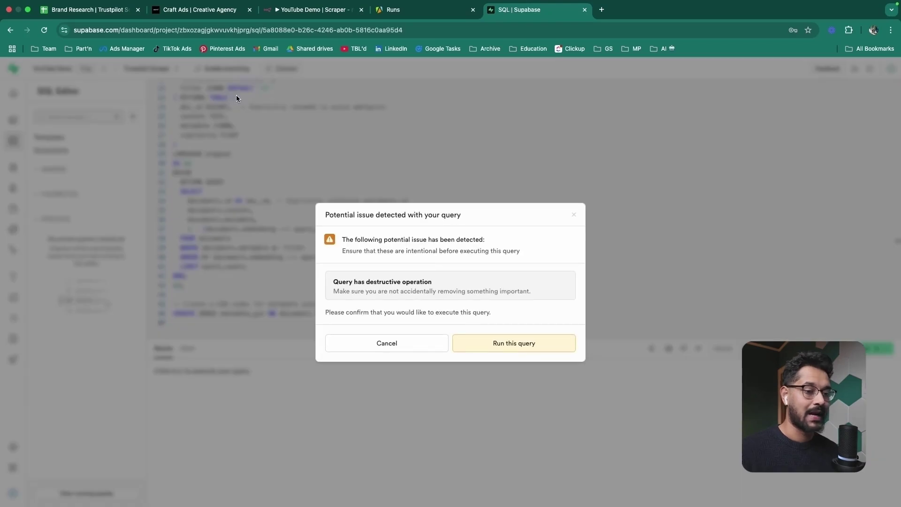
left_click(513, 343)
left_click_drag(261, 373, 161, 372)
left_click(13, 119)
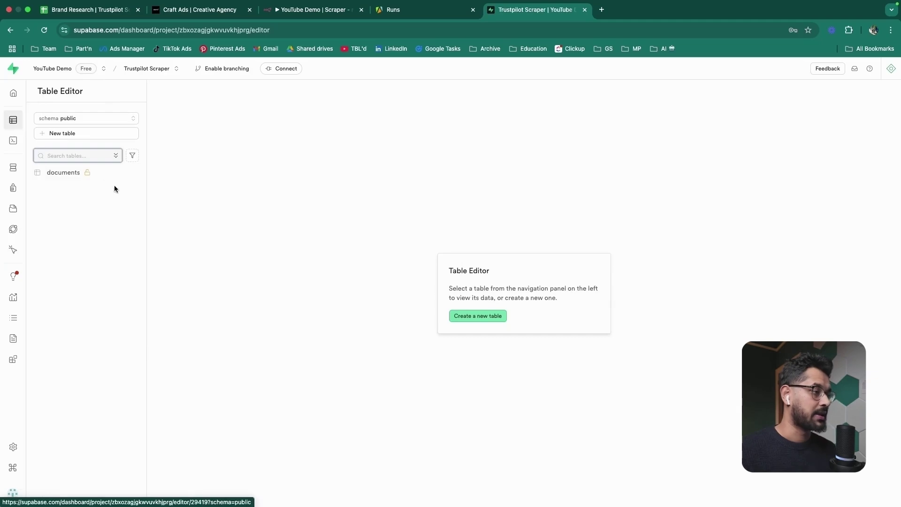
left_click(63, 174)
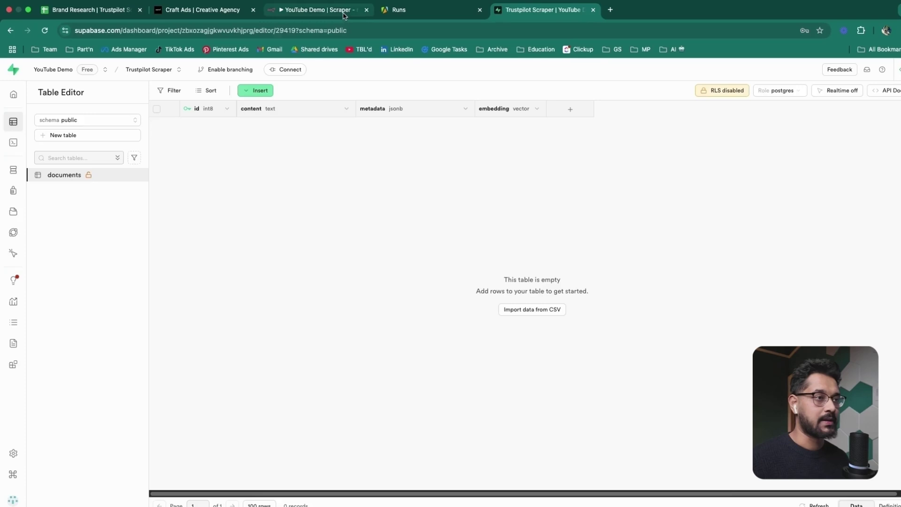
Step: Switch to n8n and add a Supabase Vector Store node after the Code node with the action Add documents to vector store
left_click(343, 14)
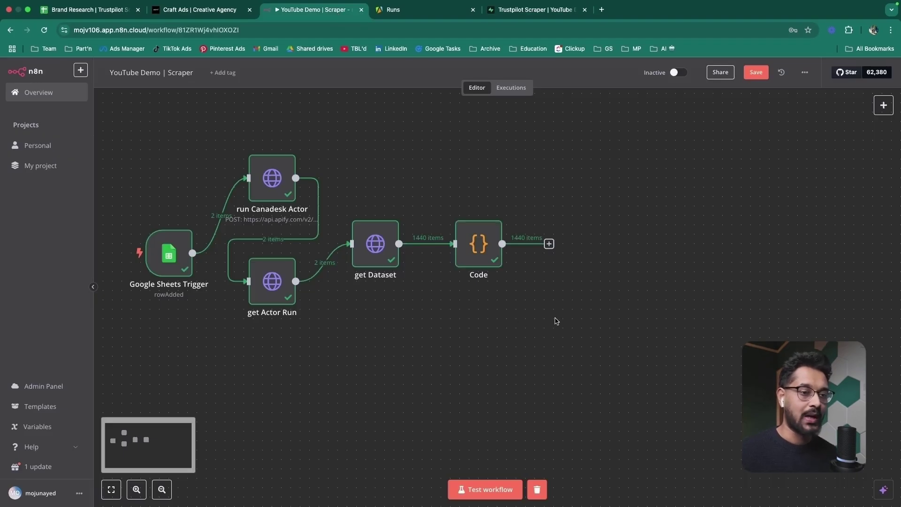
scroll(556, 321, "right", 2)
left_click(502, 244)
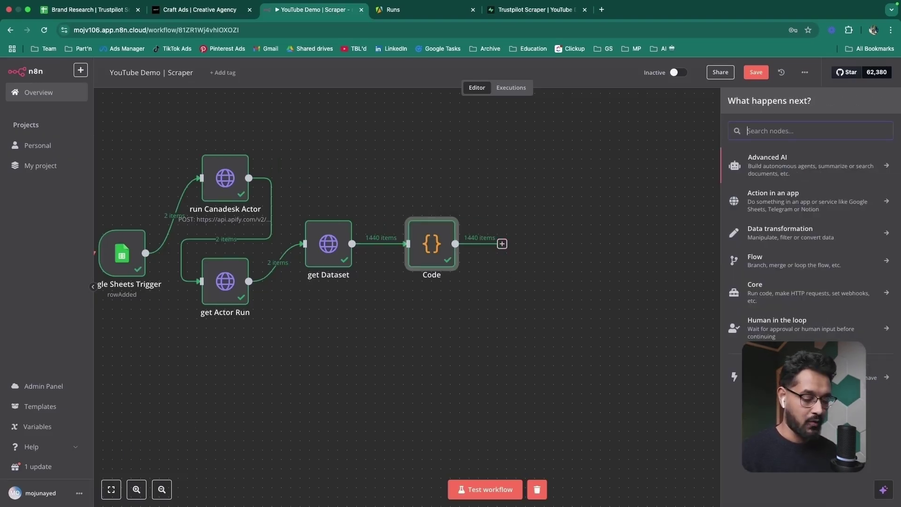
type("supabase")
left_click(799, 186)
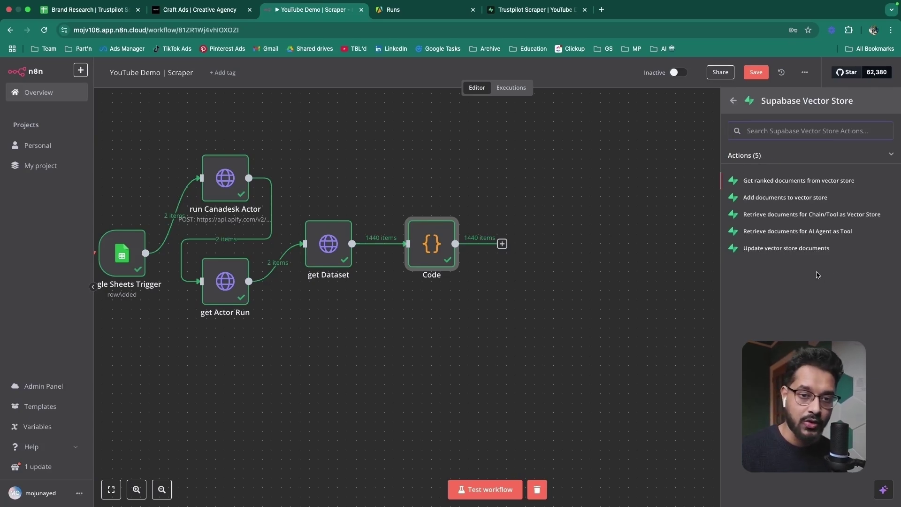
left_click(777, 198)
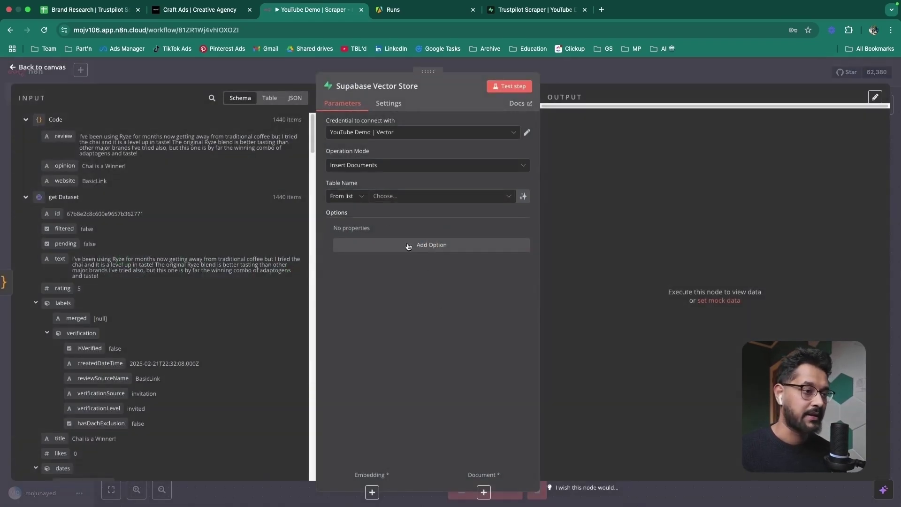
Step: Delete the existing YouTube Demo | Vector Supabase credential
left_click(347, 136)
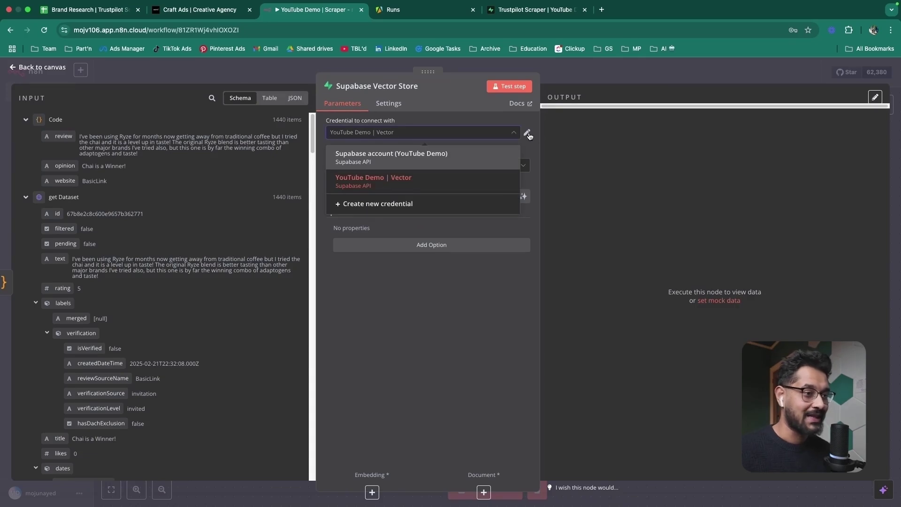
left_click(528, 133)
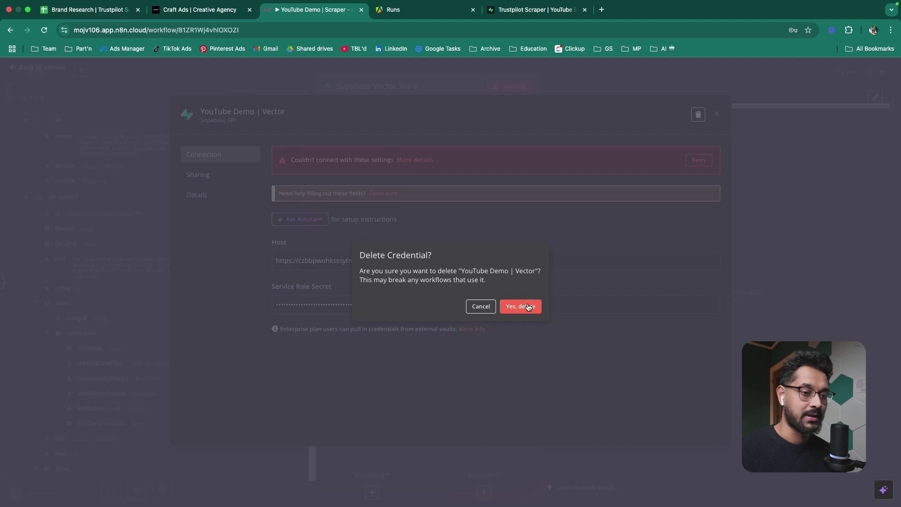
left_click(520, 307)
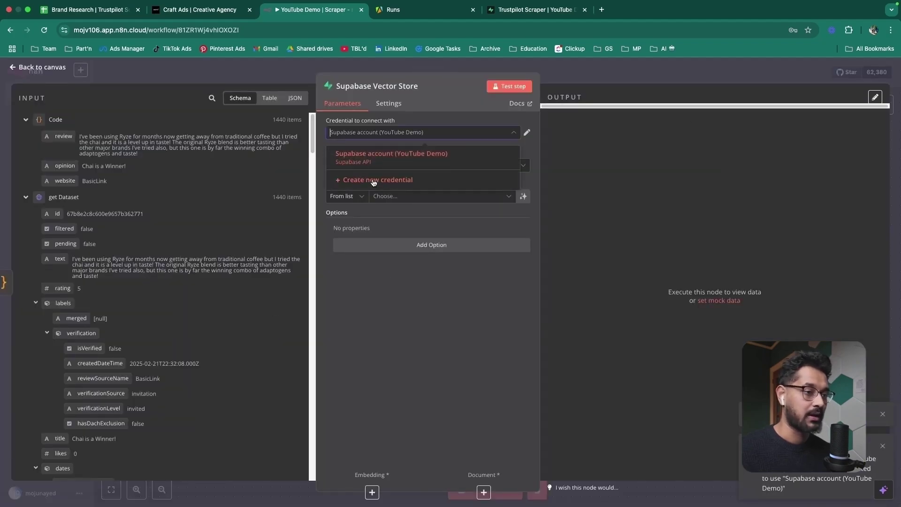
Step: Start a new Supabase credential and set its Host to the project URL copied from the Supabase project's Data API settings
left_click(374, 182)
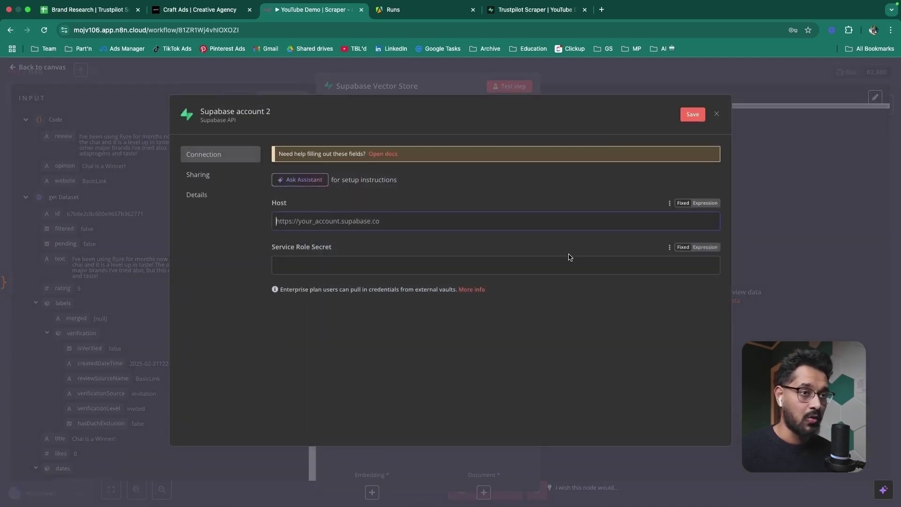
left_click(528, 12)
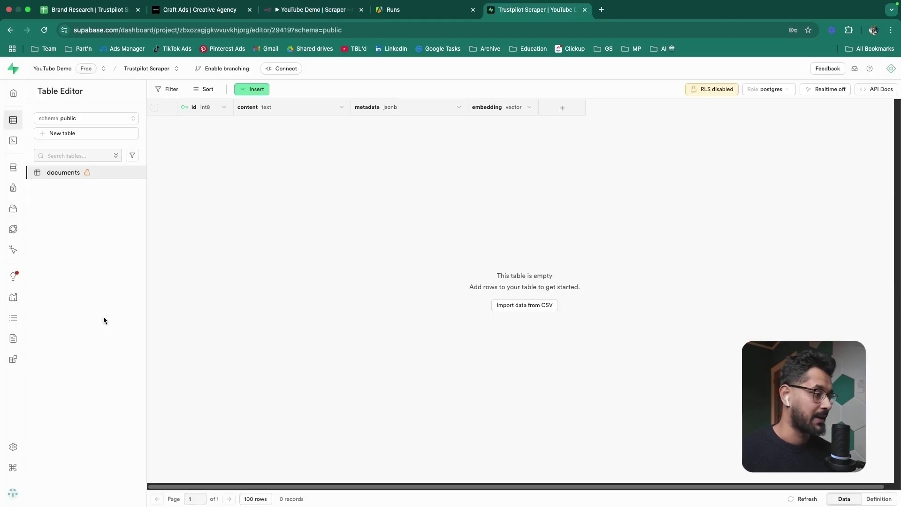
left_click(13, 447)
scroll(531, 267, "down", 5)
left_click(50, 261)
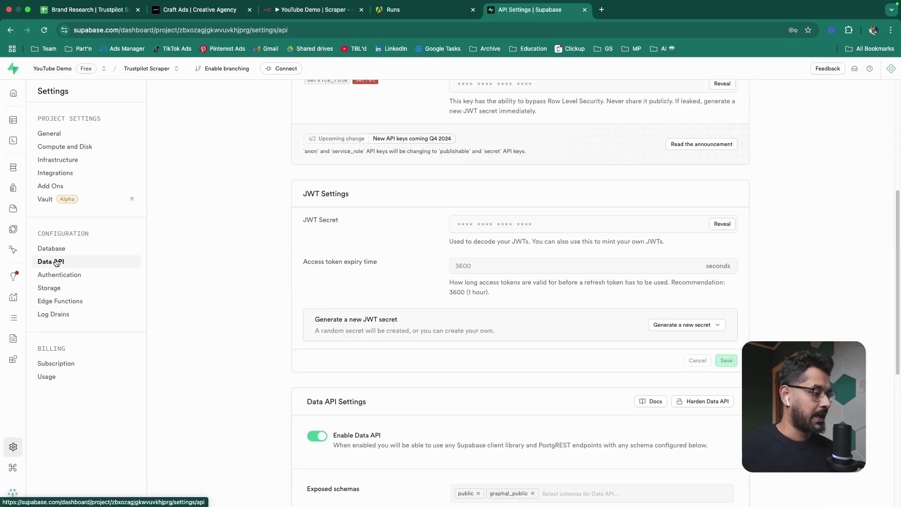
scroll(423, 225, "up", 4)
scroll(445, 208, "up", 2)
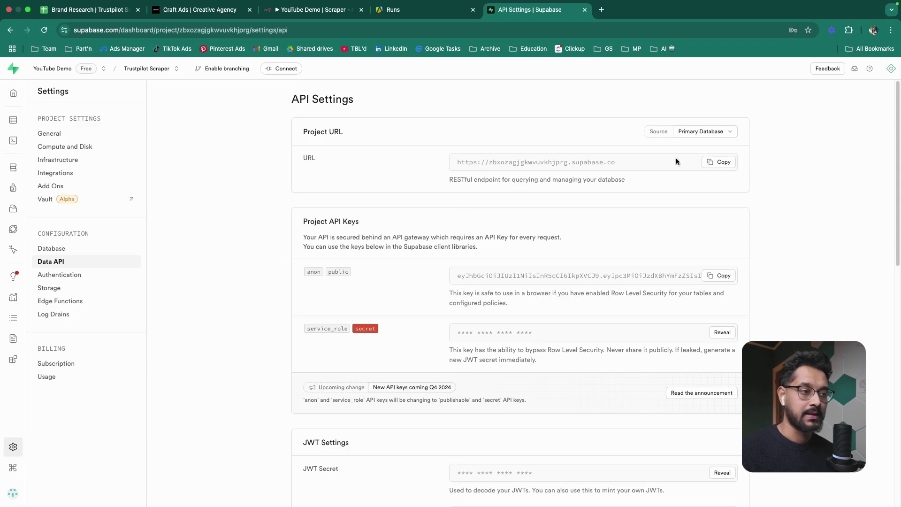
left_click(719, 162)
left_click(313, 9)
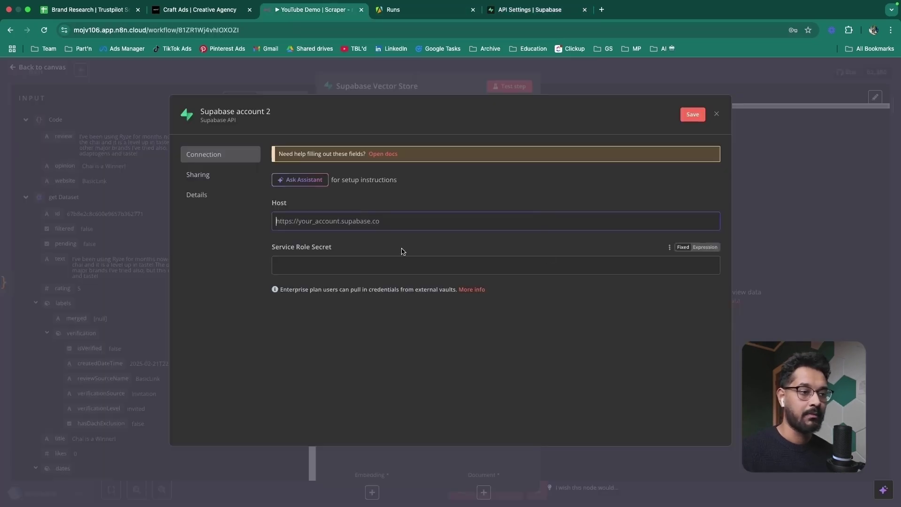
key("ctrl+v")
Step: Reveal and copy the service_role key in Supabase, paste it as the credential's Service Role Secret in n8n, and save
left_click(368, 265)
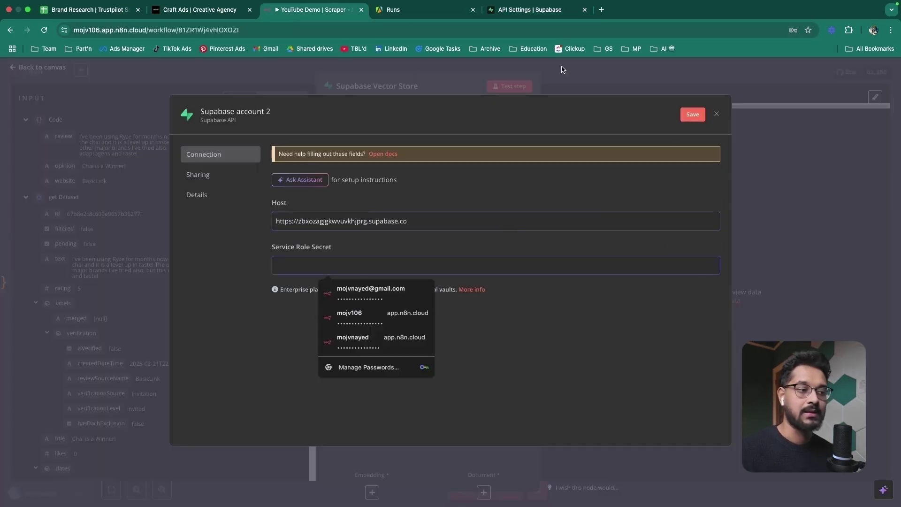
left_click(543, 13)
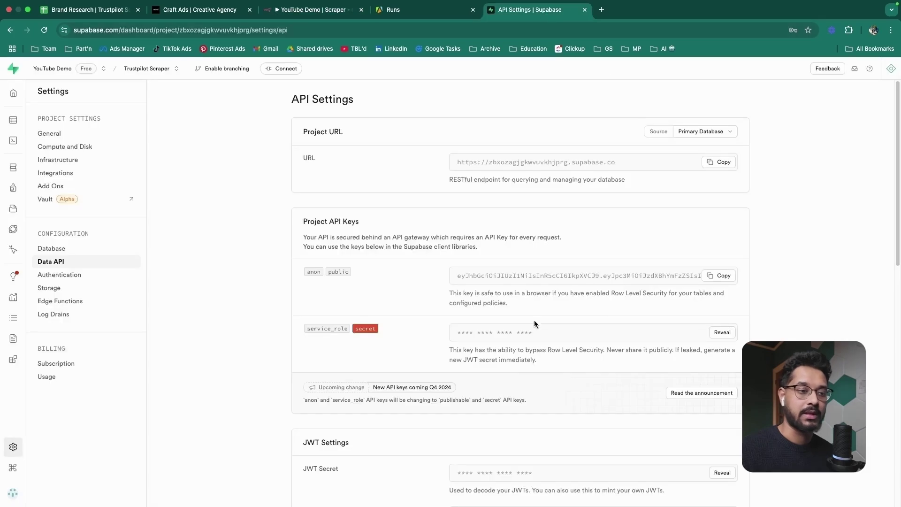
triple_click(332, 331)
left_click(713, 341)
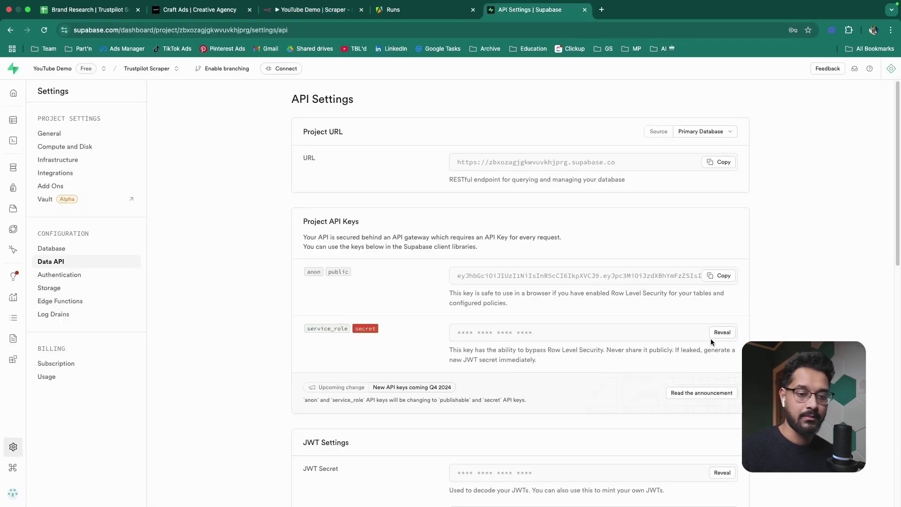
left_click(721, 333)
left_click(721, 333)
left_click(314, 9)
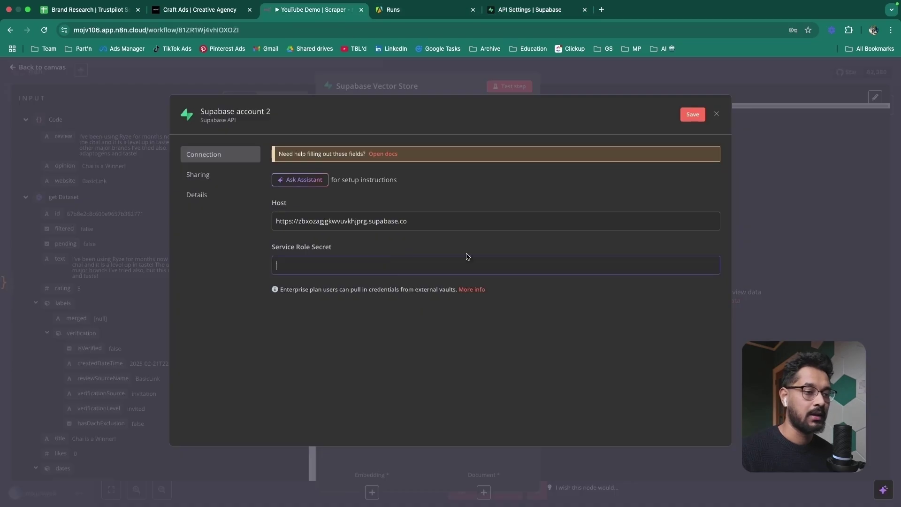
key("super+v")
left_click(693, 114)
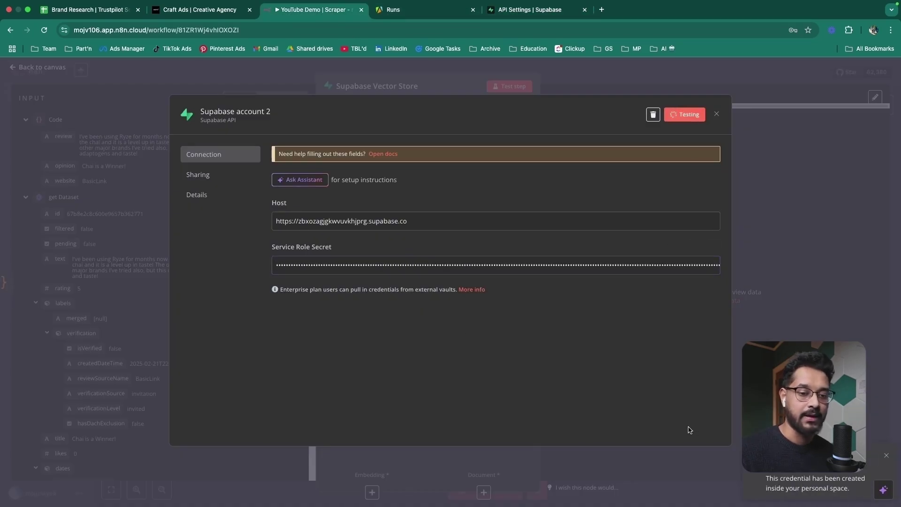
Step: Rename the new Supabase credential as YouTube Demo and close its settings
left_click(277, 114)
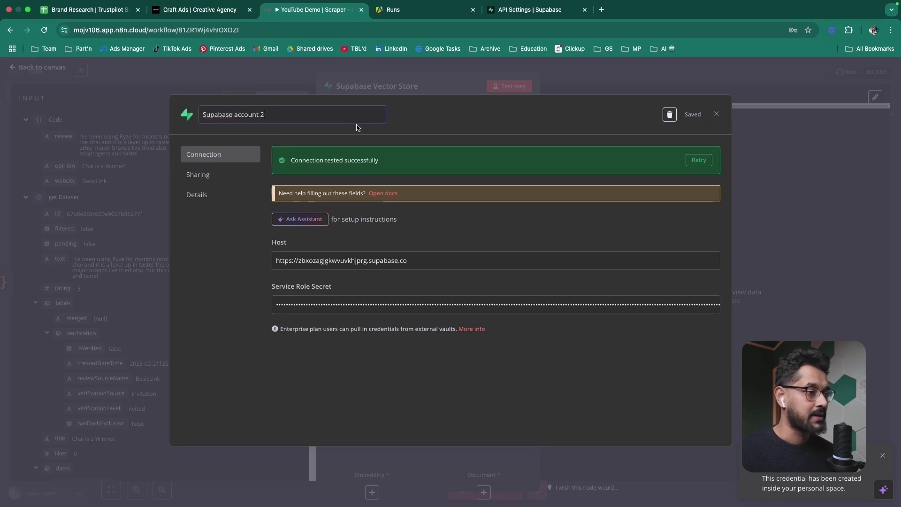
key("super+a")
type("YouTube Demo")
key("Return")
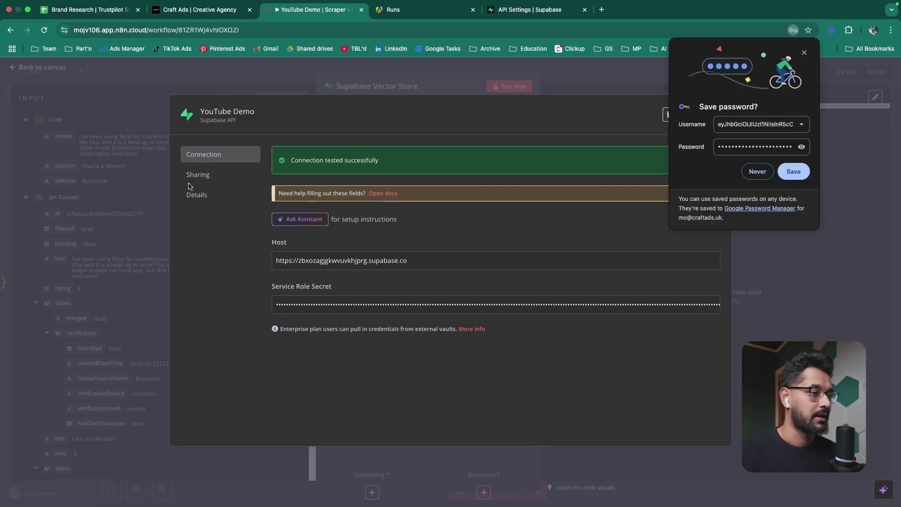
left_click(717, 115)
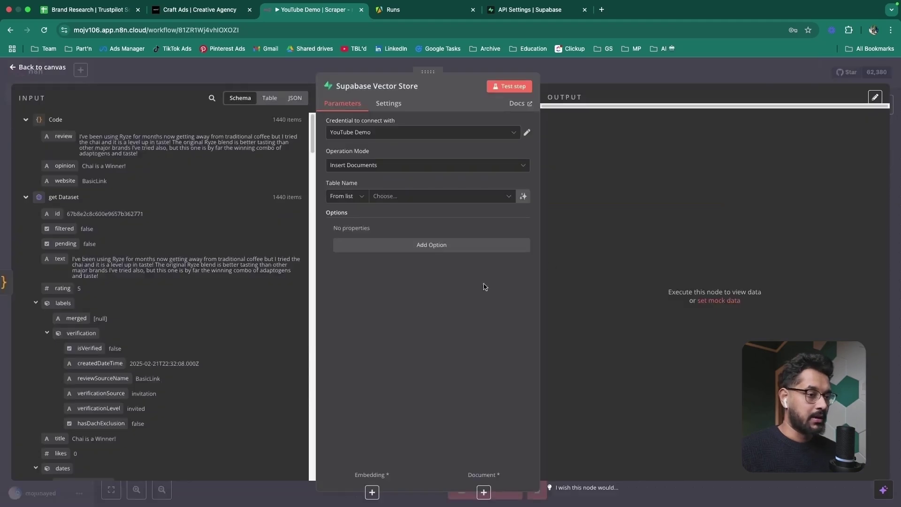
Step: Set the vector store node's table to documents, and open the Supabase Table Editor in a browser tab beside the n8n workflow
left_click(389, 197)
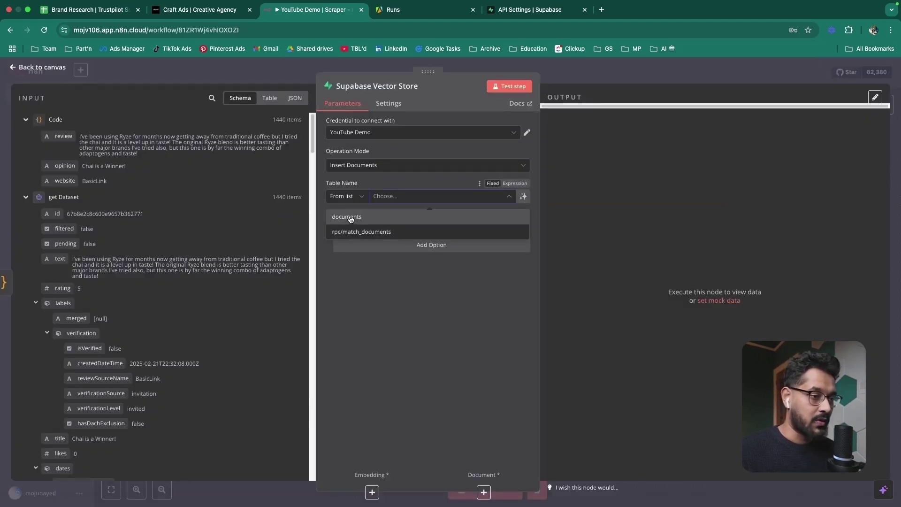
left_click(357, 229)
left_click_drag(528, 10, 418, 9)
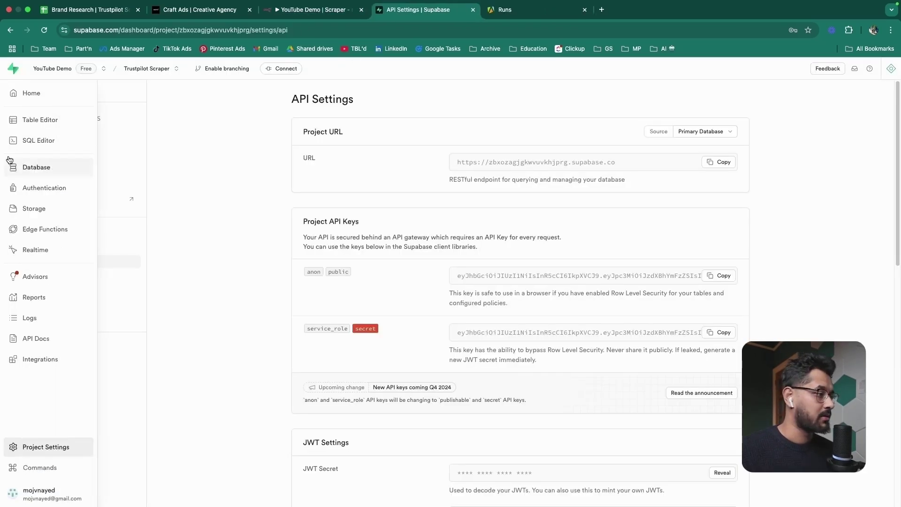
left_click(27, 122)
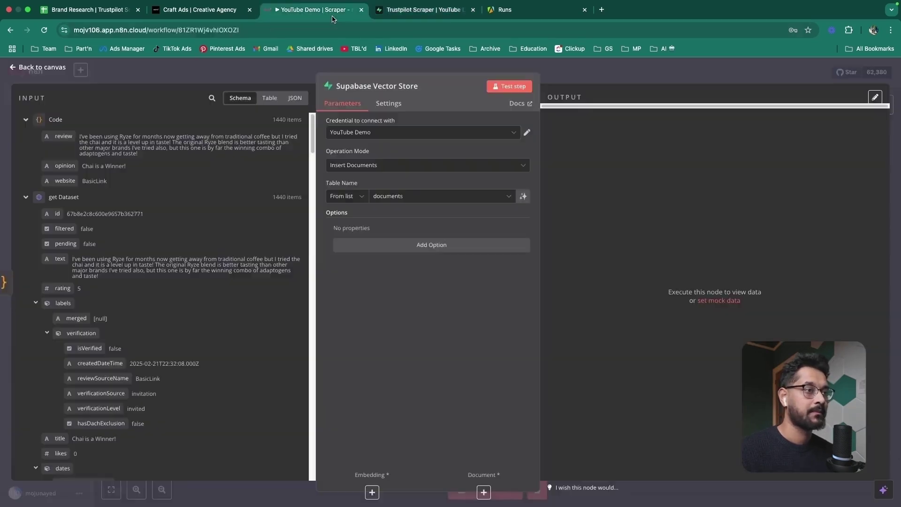
left_click(334, 14)
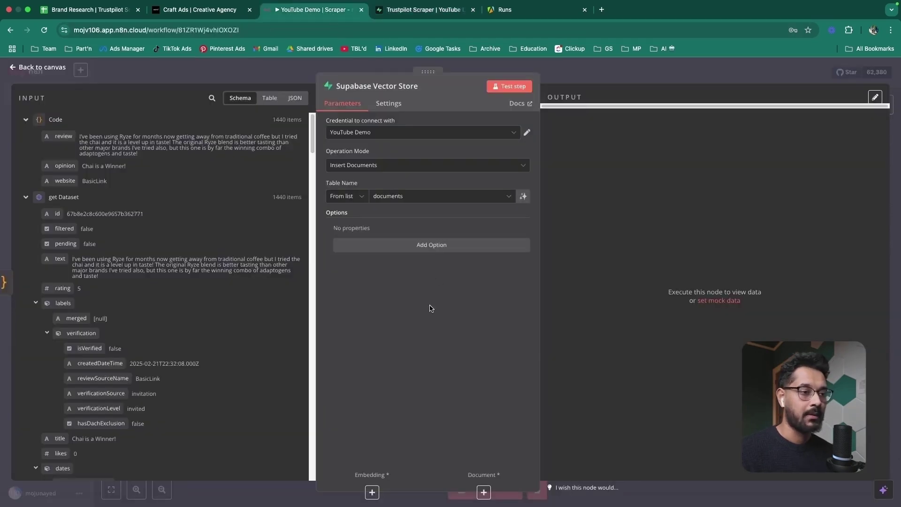
Step: Attach an Embeddings OpenAI node to the Supabase Vector Store's embedding input and start a new OpenAI credential
left_click(50, 70)
scroll(574, 327, "right", 2)
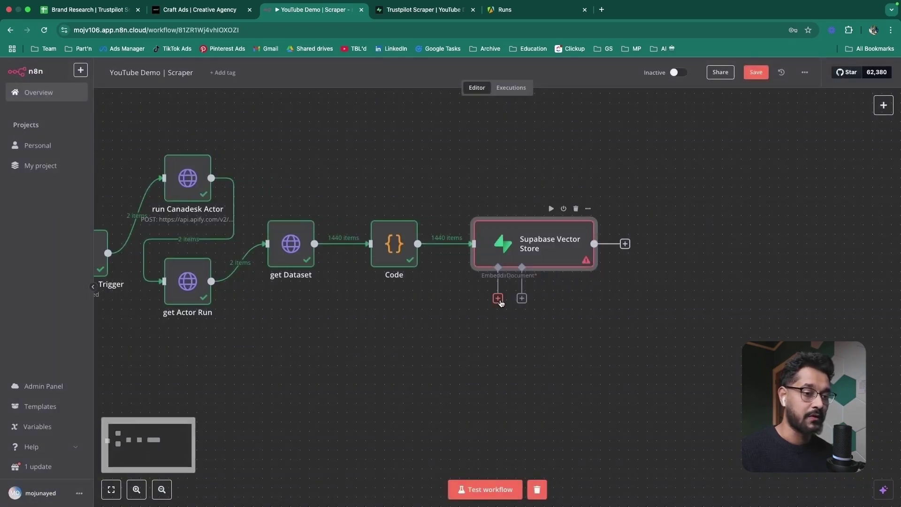
left_click(497, 298)
left_click(793, 304)
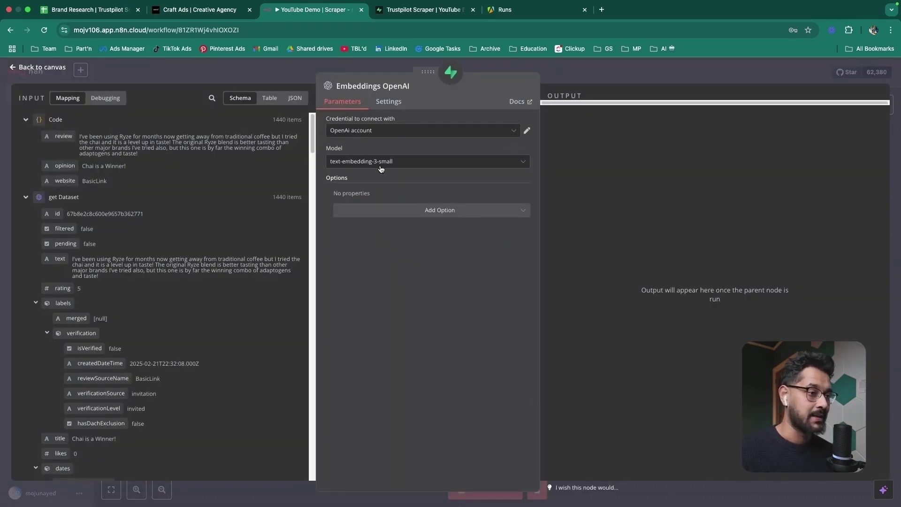
left_click(380, 164)
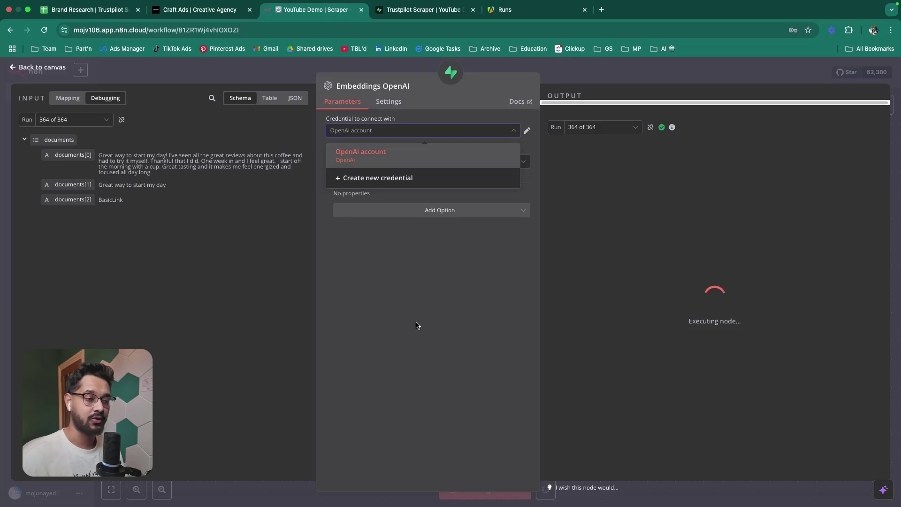
left_click(376, 177)
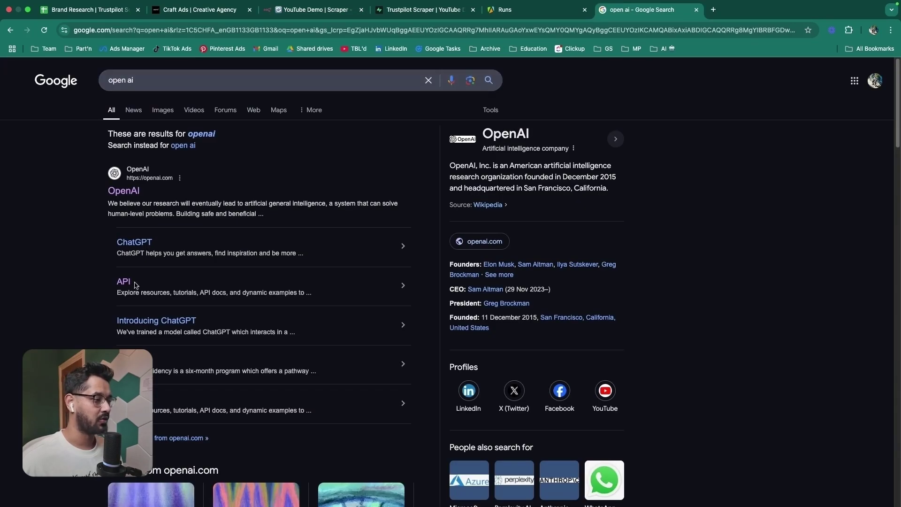
Step: Open the OpenAI API Platform from the OpenAI website and go to the organization's API keys page
left_click(124, 190)
left_click(862, 75)
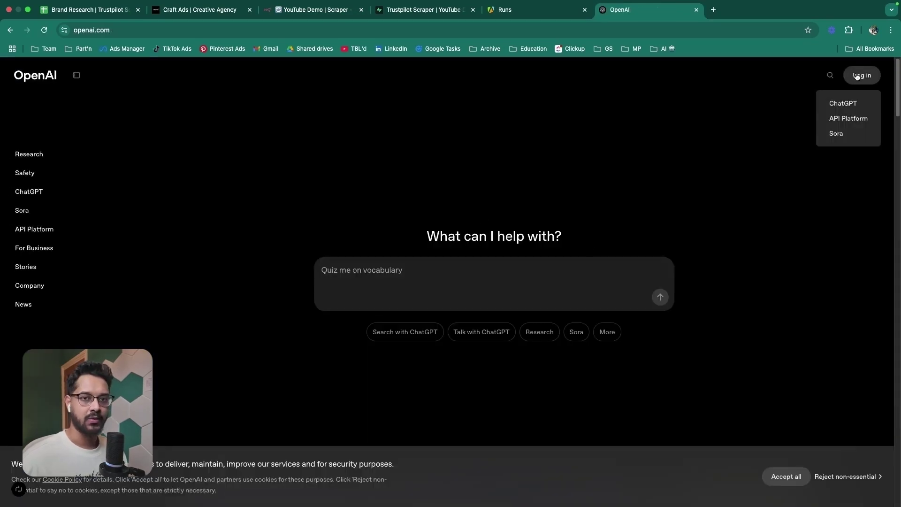
left_click(847, 121)
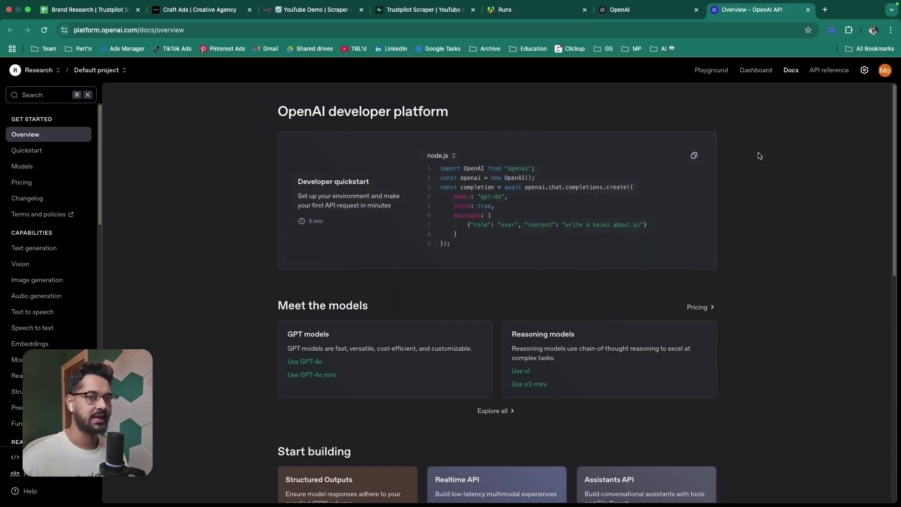
left_click(830, 70)
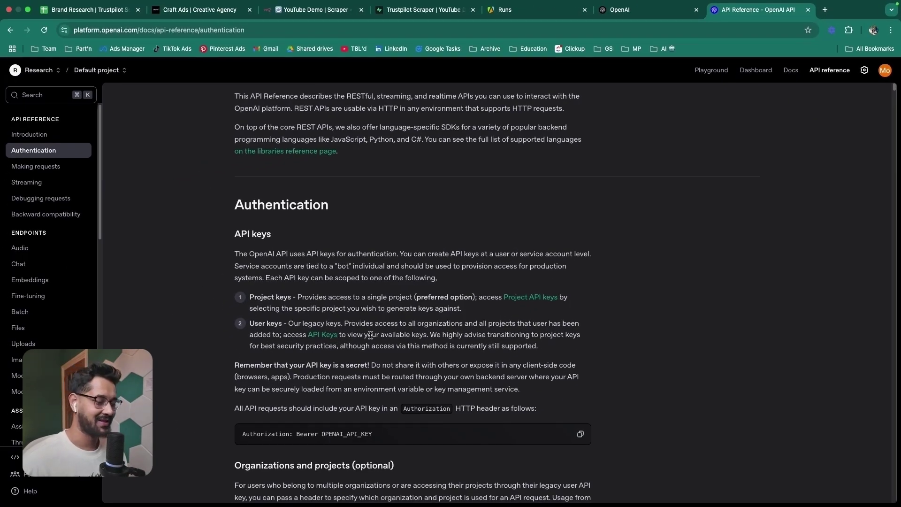
left_click(326, 335)
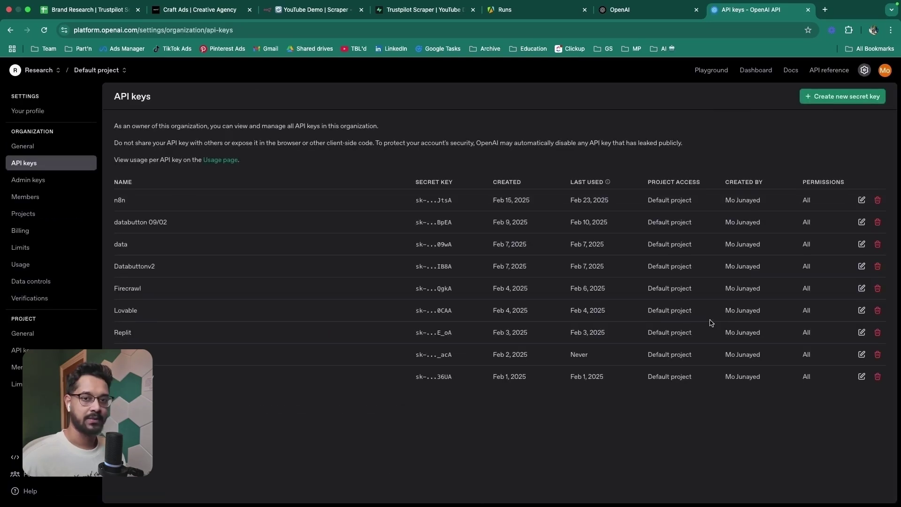
Step: Create a new OpenAI secret key named YouTube Demo 2 in the Default project and copy the generated key
left_click(843, 96)
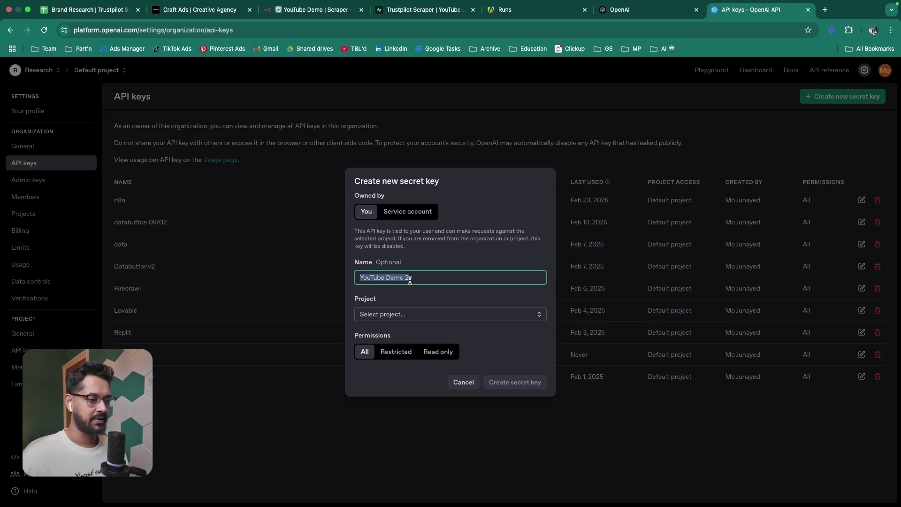
left_click(420, 280)
left_click(403, 314)
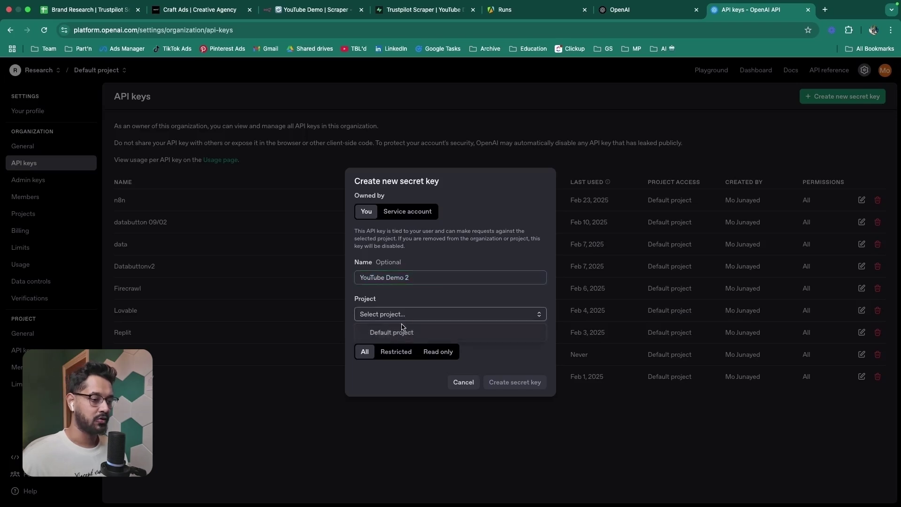
left_click(394, 332)
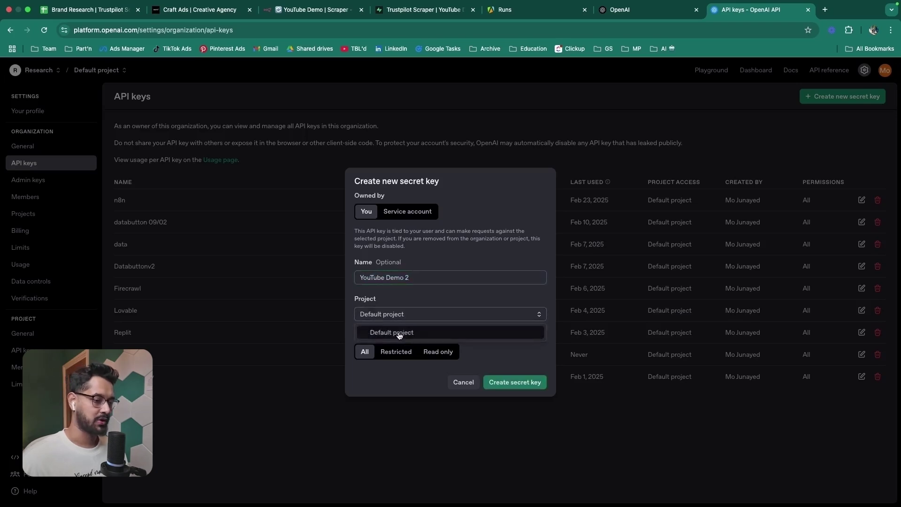
left_click(513, 383)
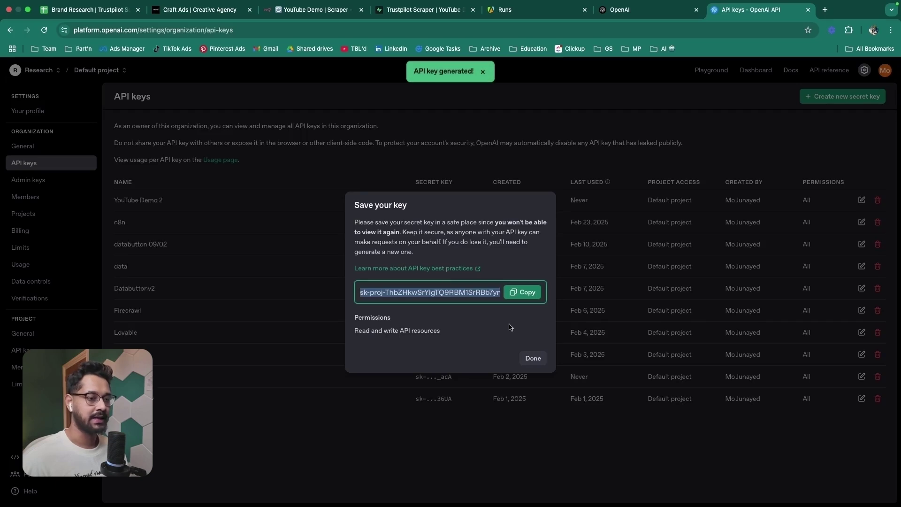
left_click(537, 297)
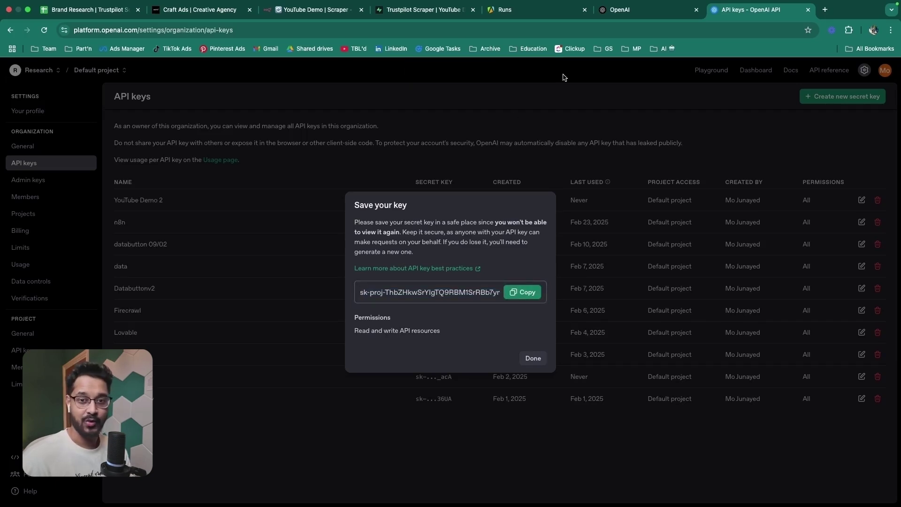
Step: Back in n8n, paste the API key into the new OpenAI credential, rename the credential as OpenAI Test and save it
left_click(313, 10)
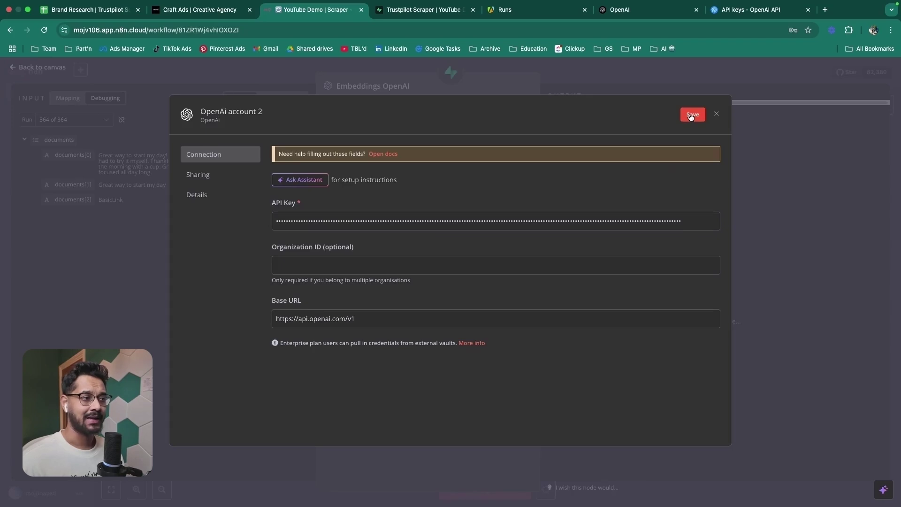
left_click(278, 113)
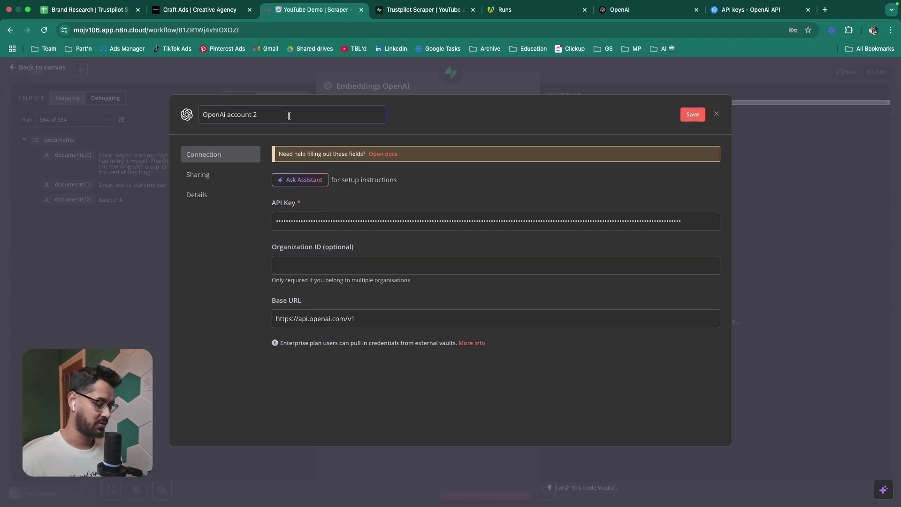
key("super+a")
type("Open")
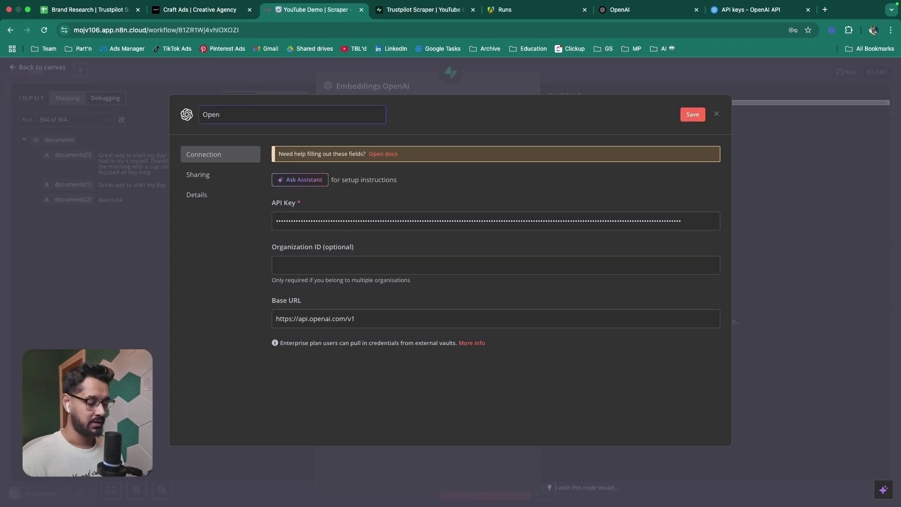
type("AI Test")
left_click(693, 115)
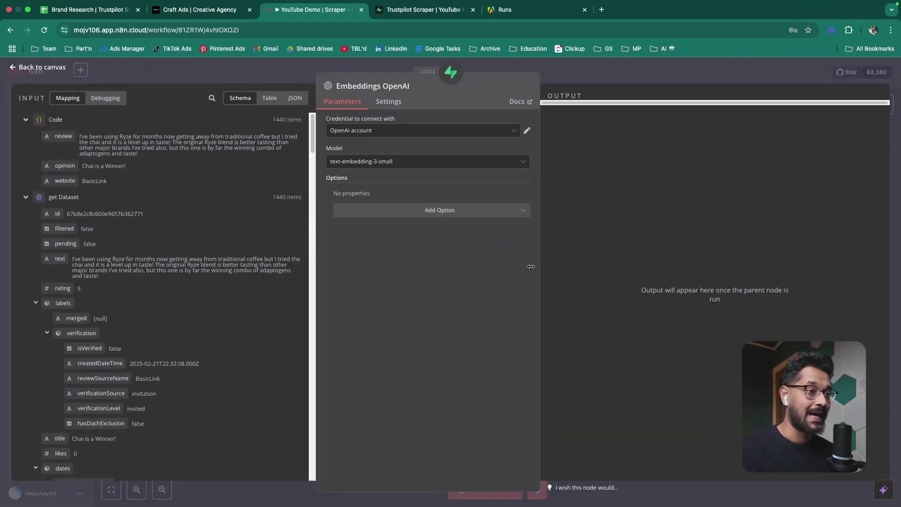
Step: Set the embedding model to text-embedding-3-large and move the Embeddings OpenAI node aside below the Supabase Vector Store
left_click(381, 162)
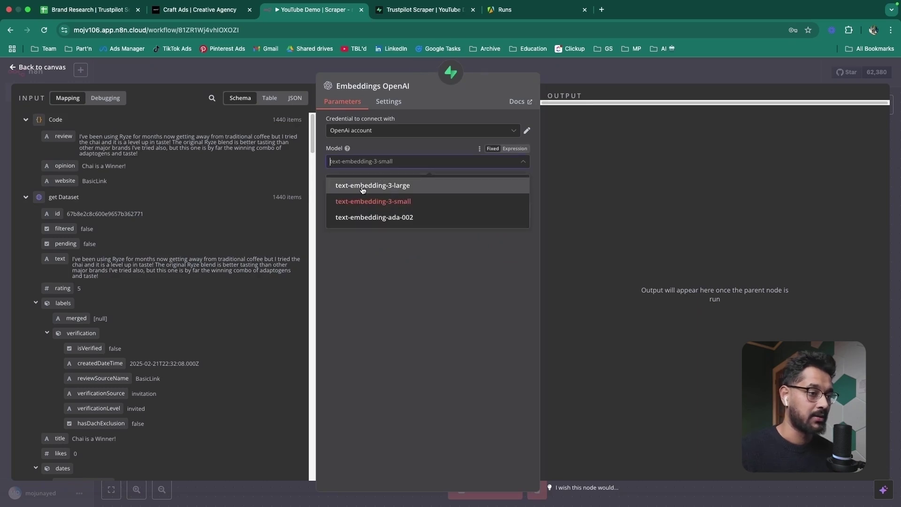
left_click(363, 186)
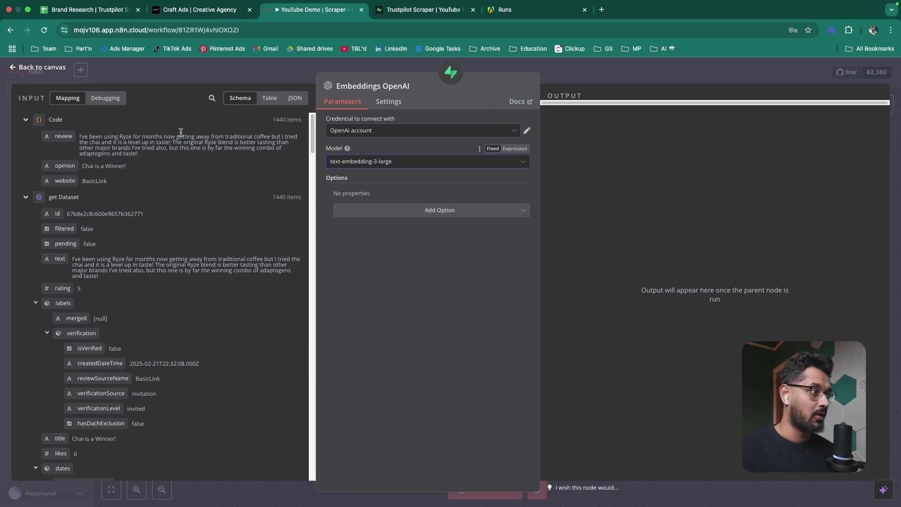
left_click(43, 67)
left_click_drag(492, 368, 425, 358)
Step: Attach a Default Data Loader to the Supabase Vector Store's document input, leaving its settings at their defaults
left_click(522, 299)
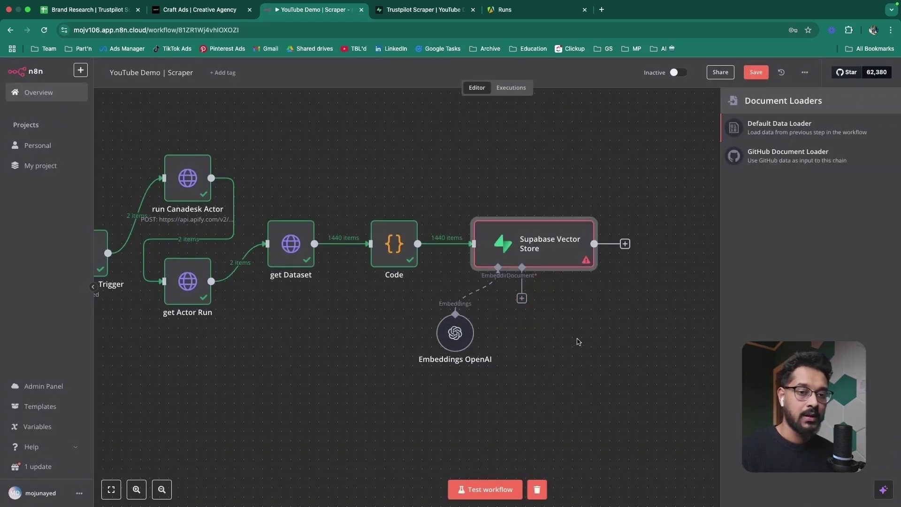
left_click(798, 132)
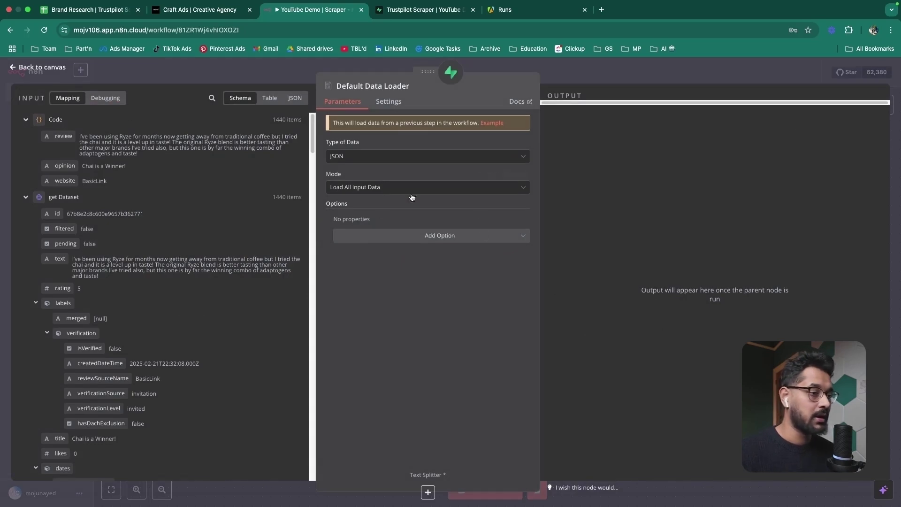
left_click(49, 67)
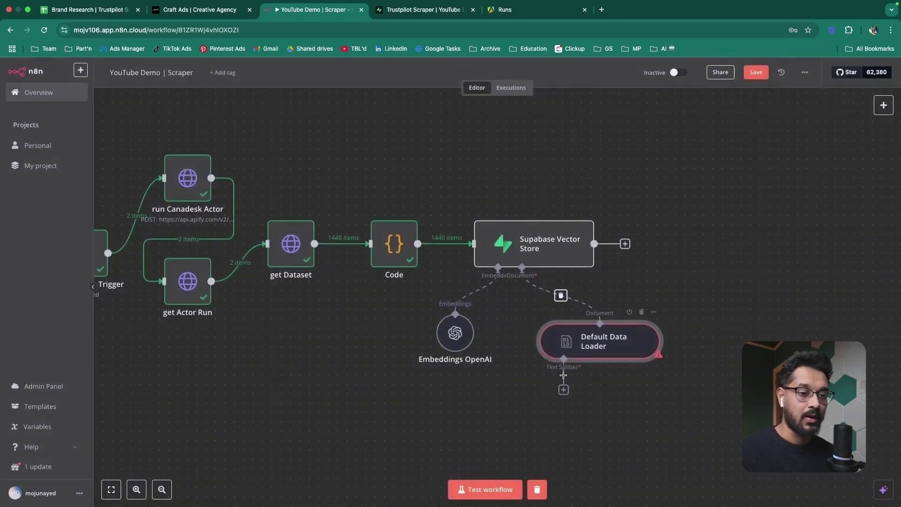
Step: Attach a Recursive Character Text Splitter to the data loader with chunk size 800 and chunk overlap 80, placed beneath it
scroll(657, 357, "down", 1)
left_click(564, 302)
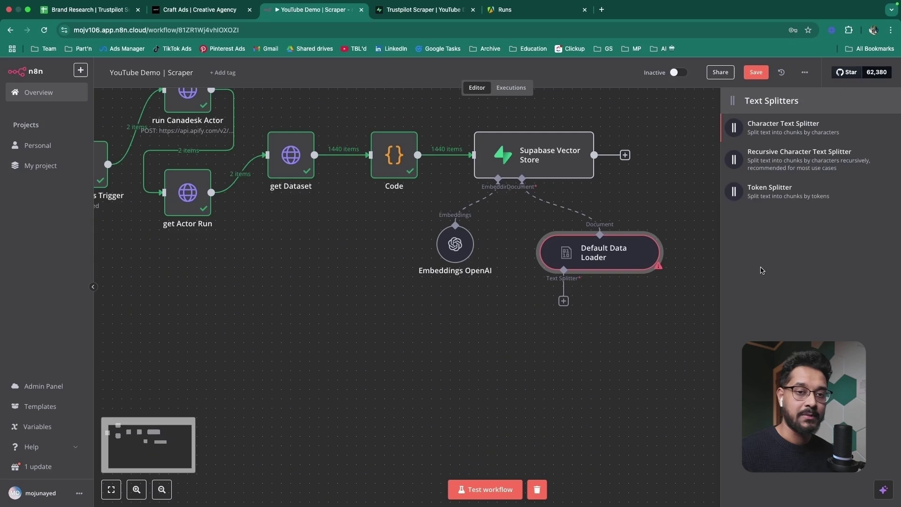
left_click(775, 162)
double_click(365, 131)
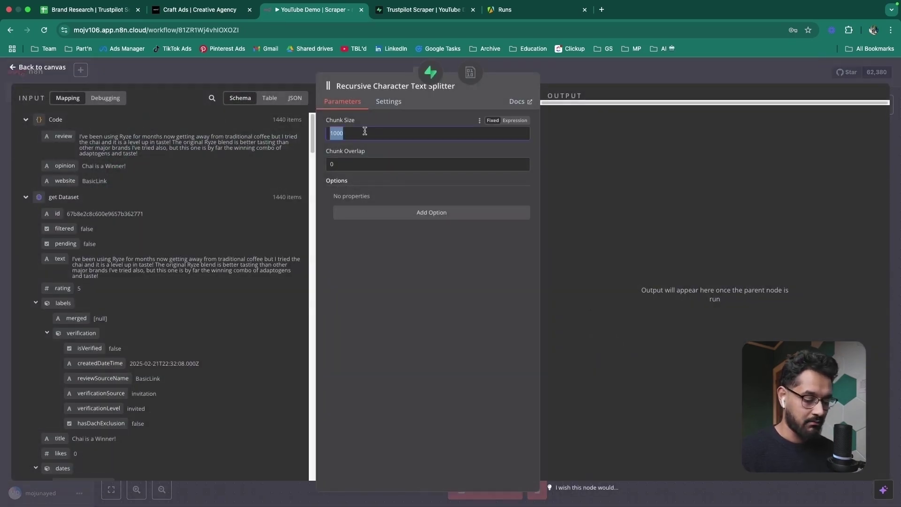
type("800")
left_click(362, 159)
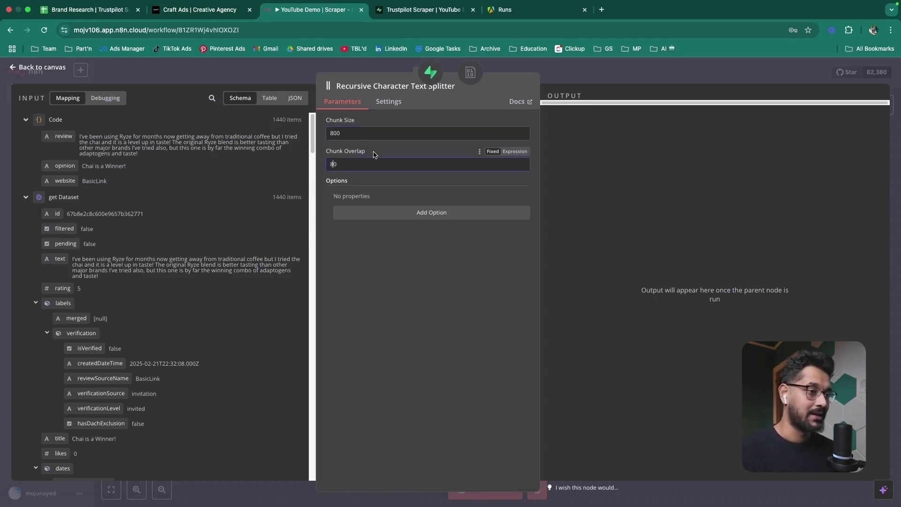
type("8")
key("Escape")
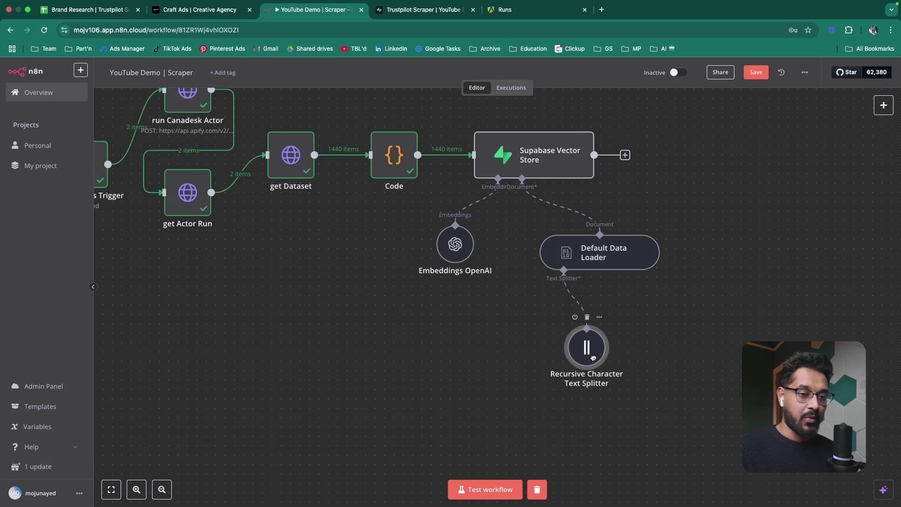
scroll(571, 359, "up", 2)
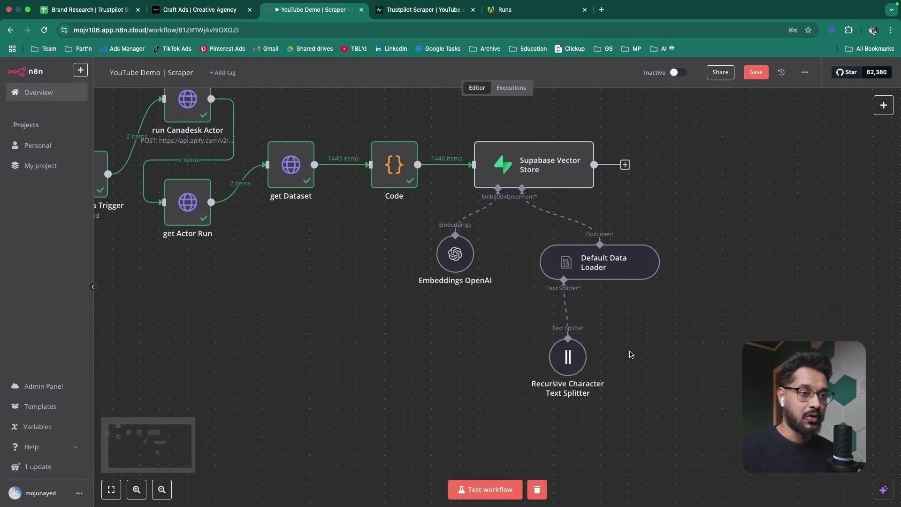
Step: Run the Supabase Vector Store node on its own to insert the reviews into the documents table, and return to the canvas
scroll(621, 378, "right", 2)
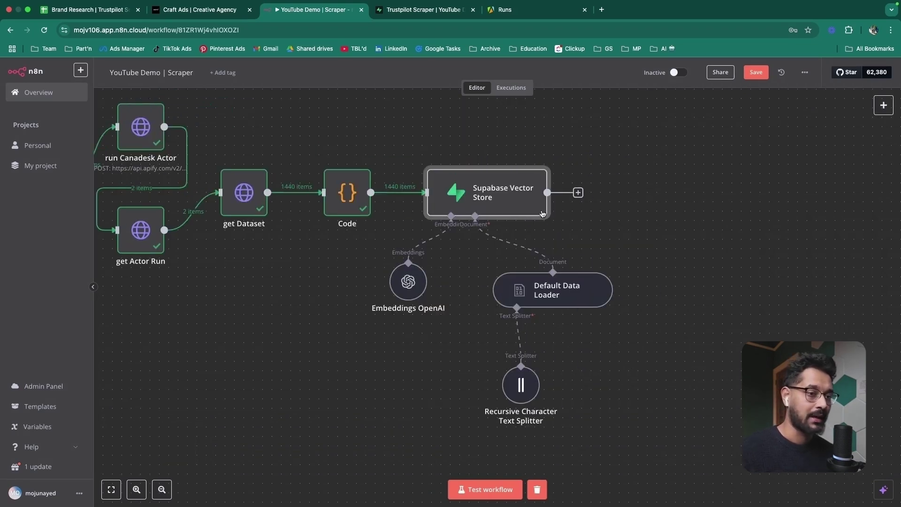
double_click(518, 203)
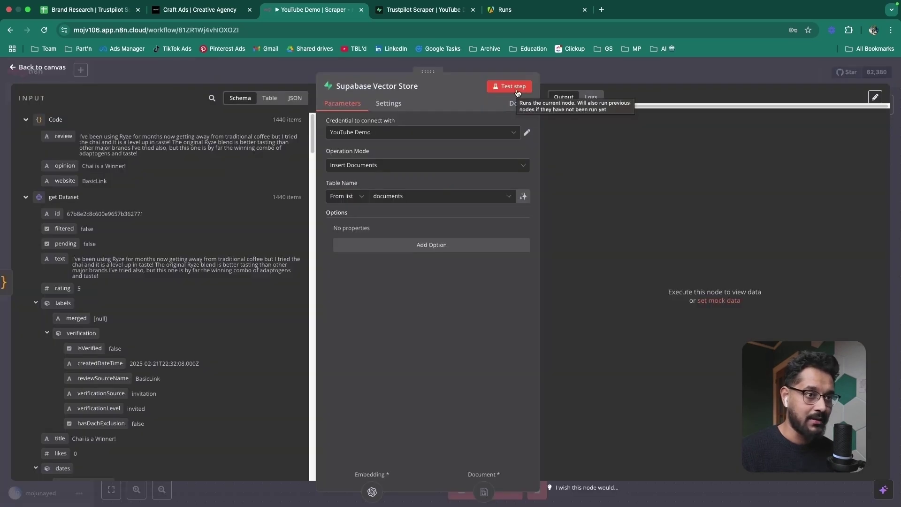
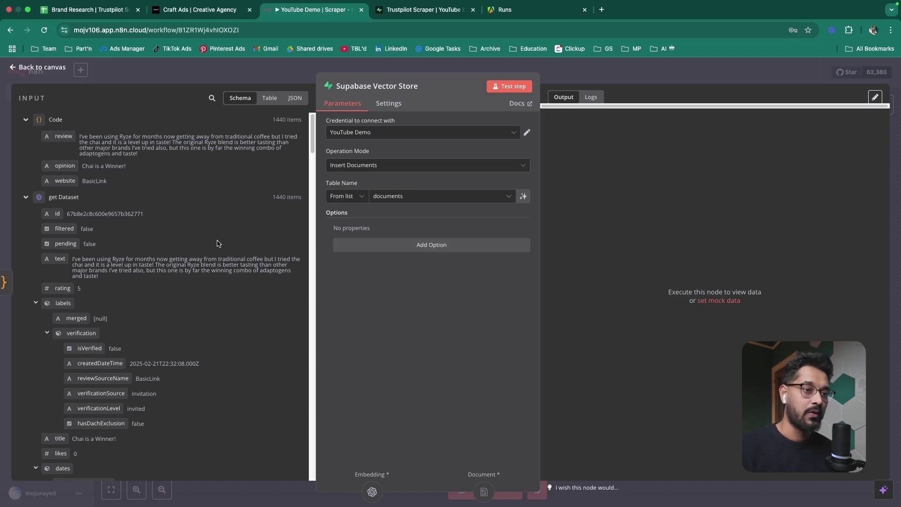
left_click(499, 89)
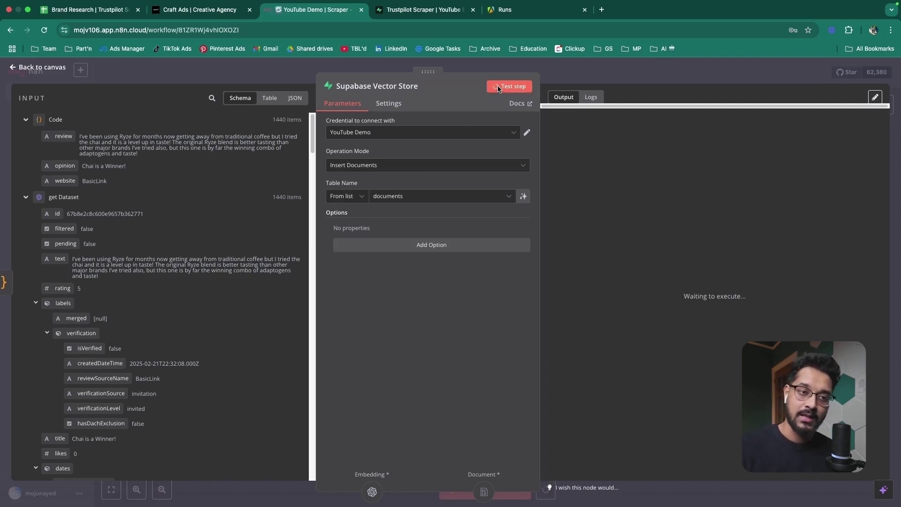
key("Escape")
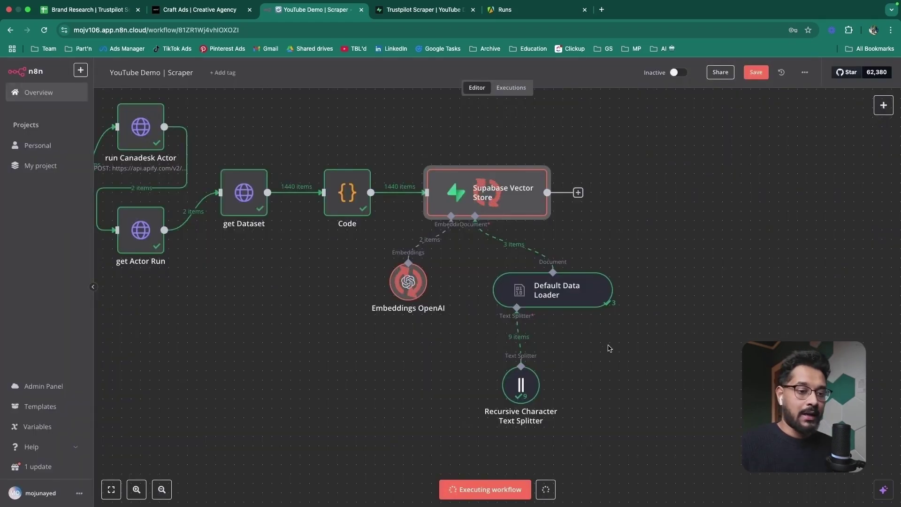
Step: Open the documents table in the Supabase Table Editor and look through the inserted rows
left_click(416, 10)
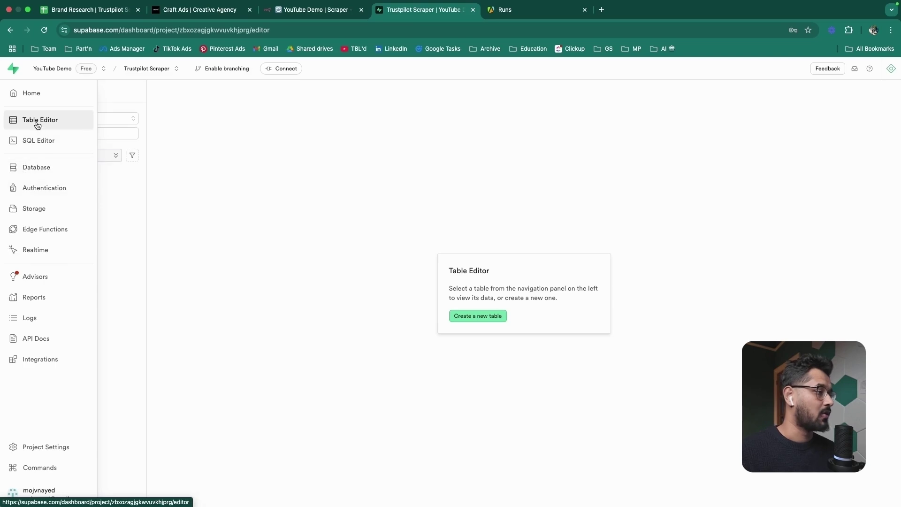
left_click(64, 173)
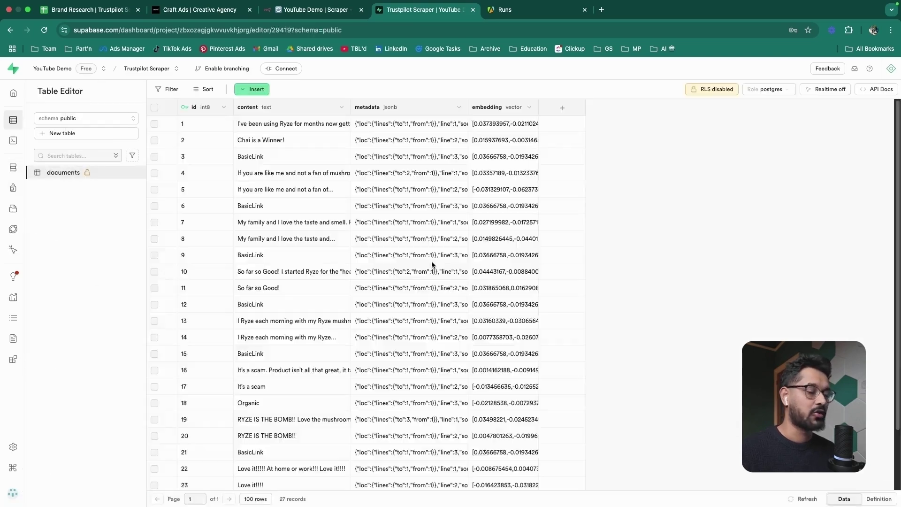
scroll(431, 265, "up", 2)
scroll(431, 266, "down", 3)
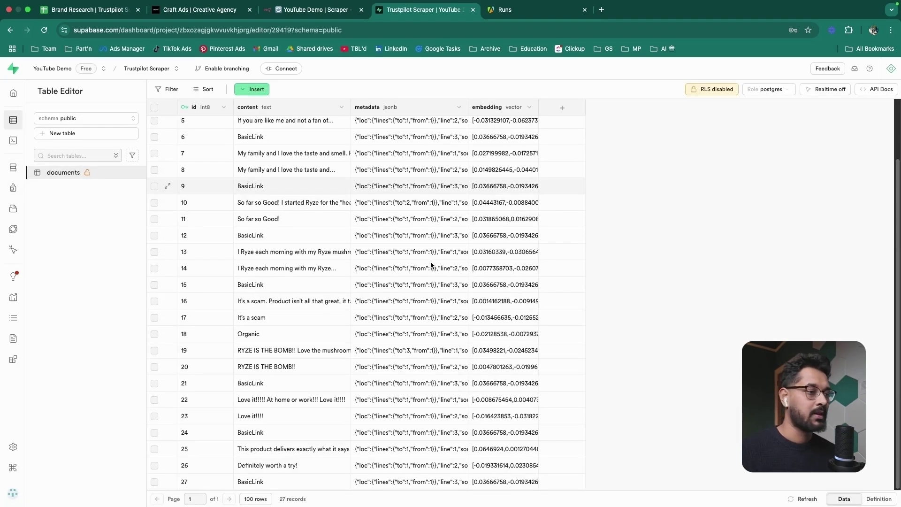
scroll(431, 262, "up", 3)
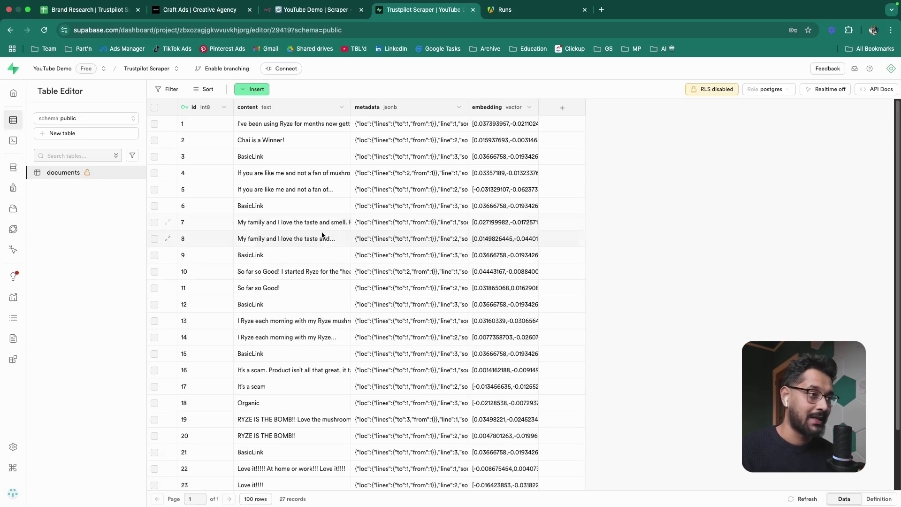
Step: Check the vector store's execution progress in n8n and compare it with the rows in the Supabase documents table
left_click(317, 10)
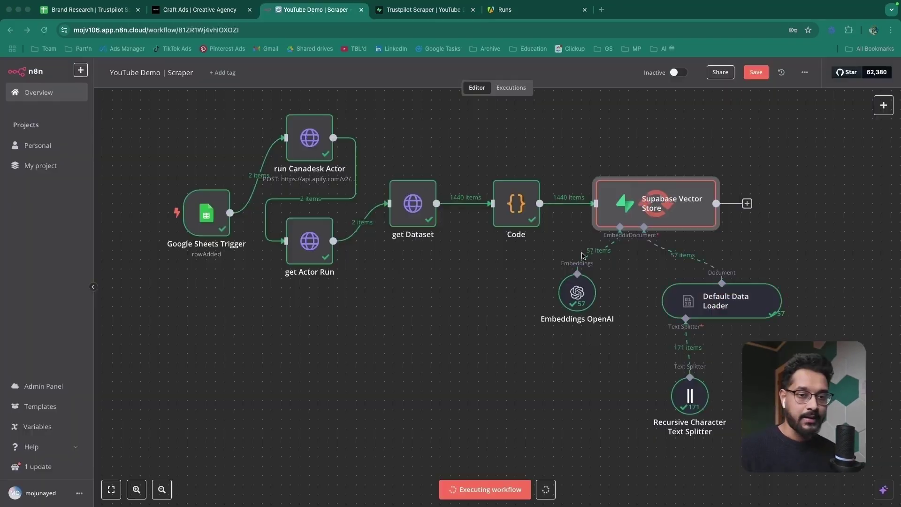
left_click(417, 10)
scroll(353, 337, "down", 3)
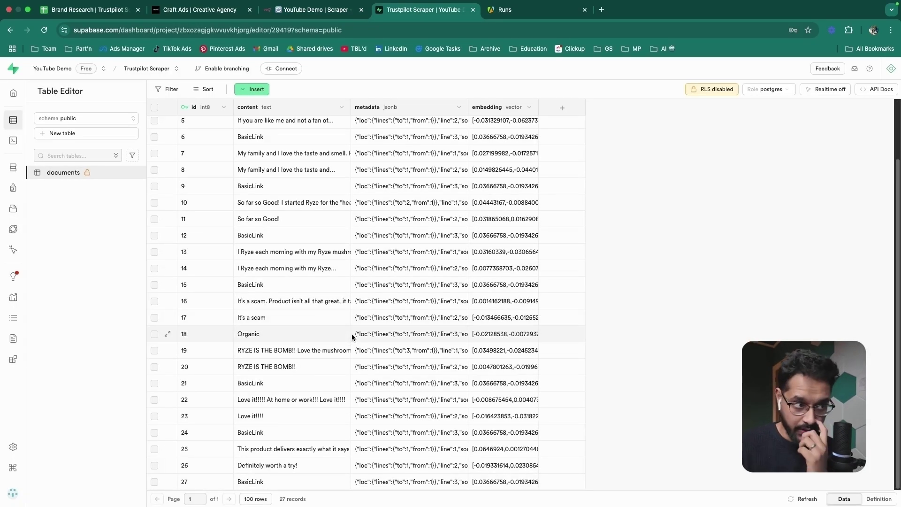
left_click(312, 13)
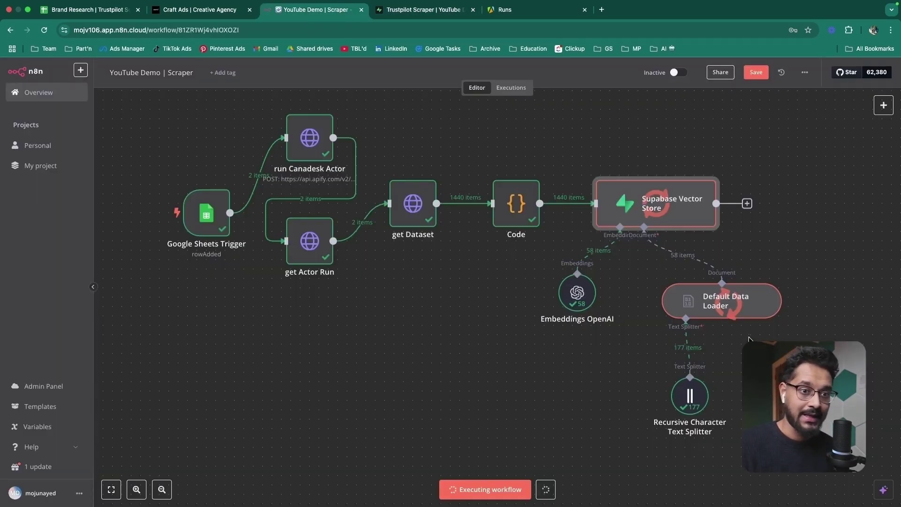
Step: Save the scraper workflow while it is executing, leaving its name as YouTube Demo | Scraper
scroll(750, 339, "right", 3)
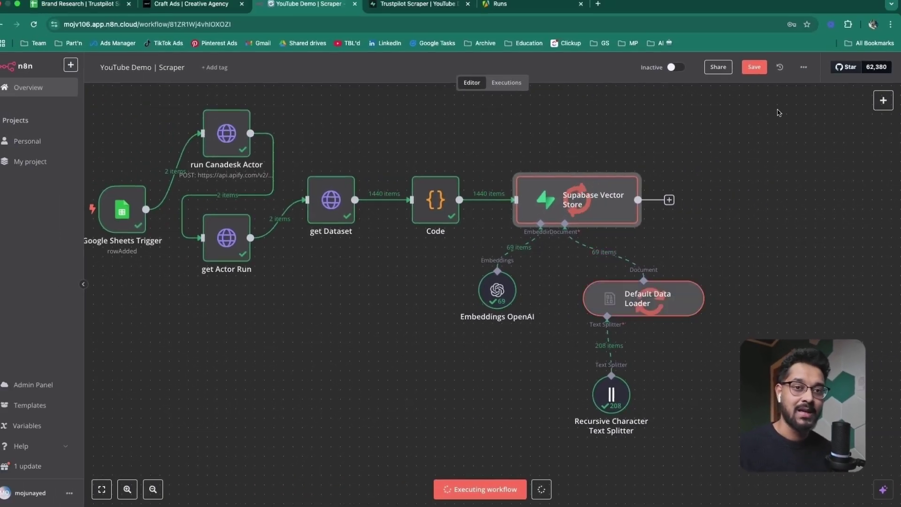
key("ctrl+s")
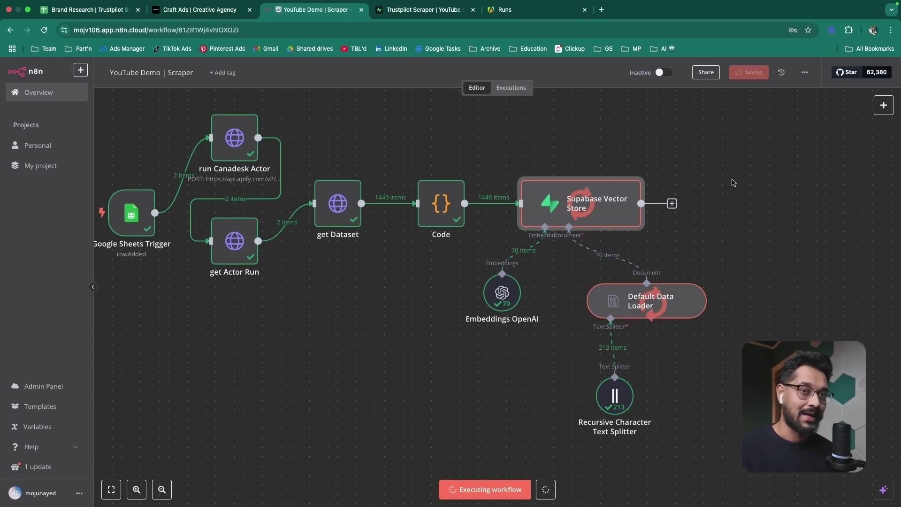
left_click(169, 74)
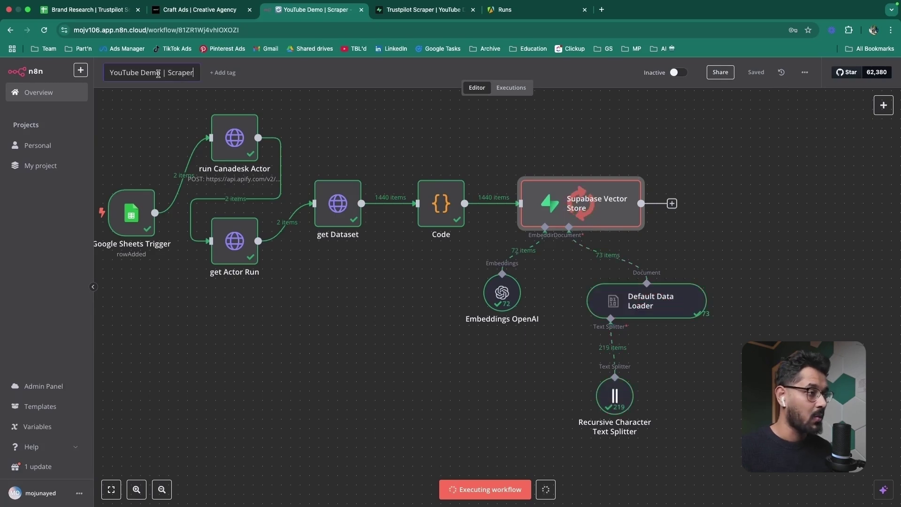
key("Return")
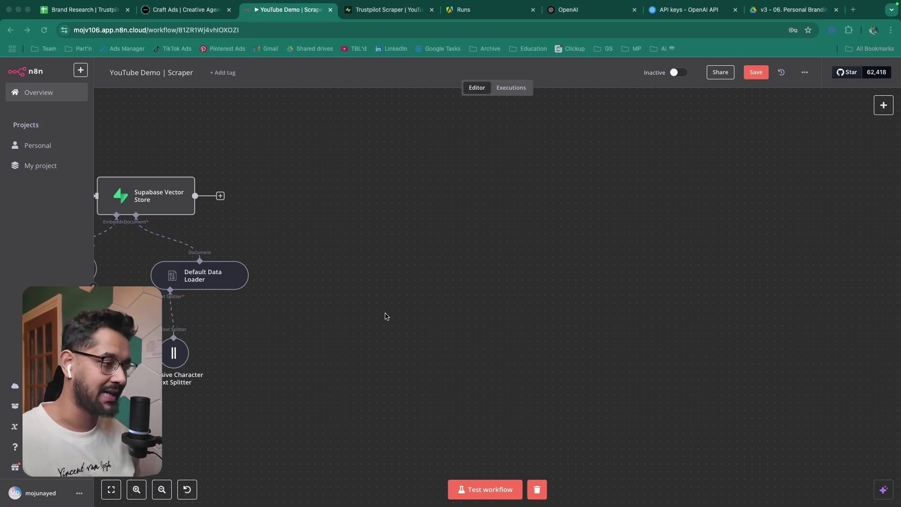
scroll(360, 241, "left", 3)
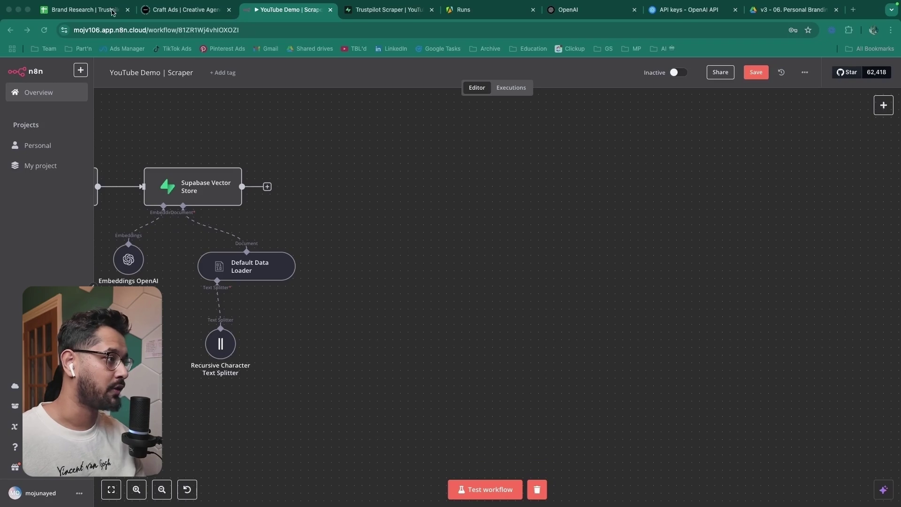
left_click(94, 10)
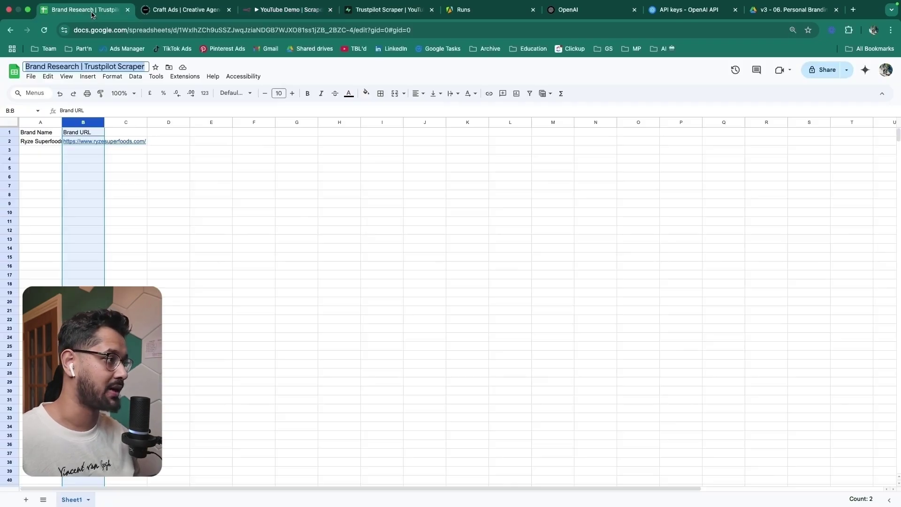
left_click(305, 11)
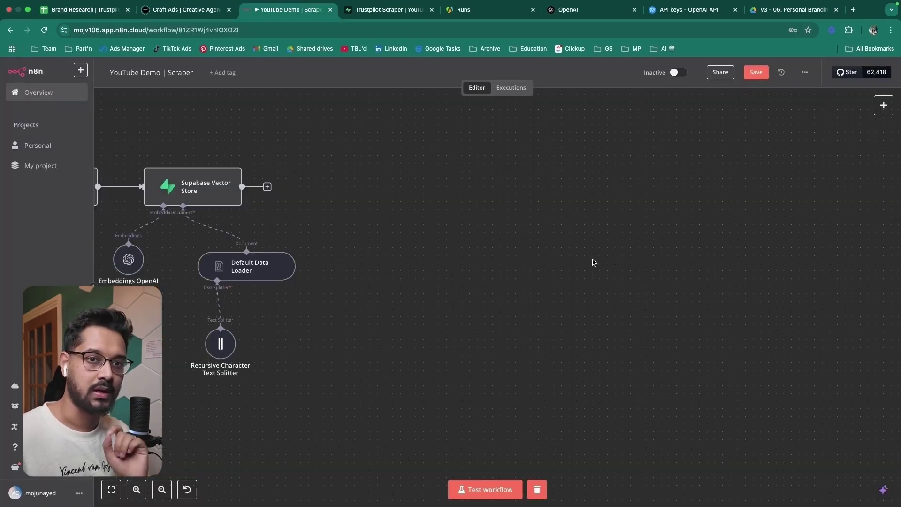
Step: Add an On chat message trigger with the Allowed File Mime Types field, and place it level with the Supabase Vector Store node
left_click(884, 105)
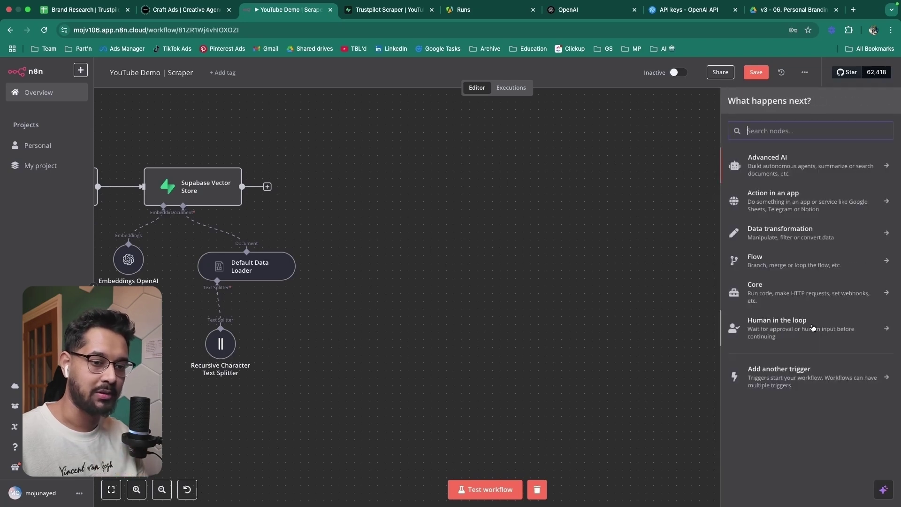
left_click(794, 373)
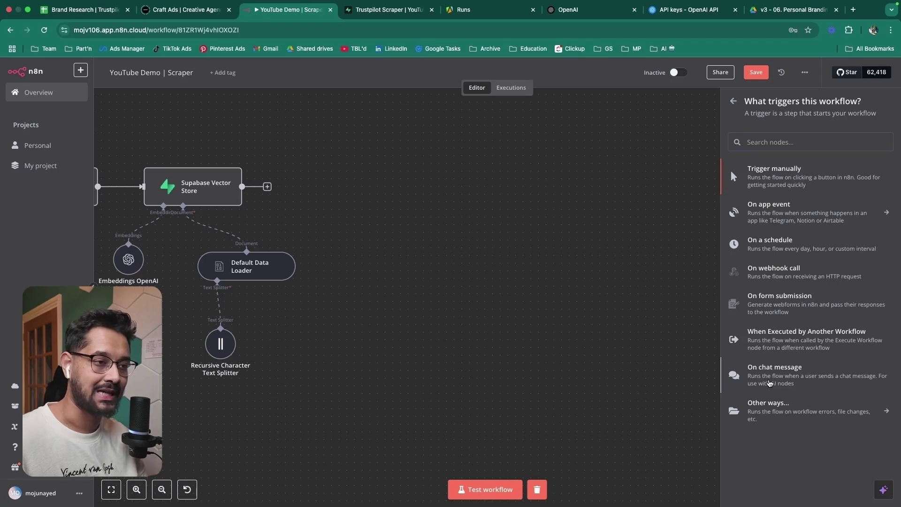
left_click(770, 383)
left_click(141, 191)
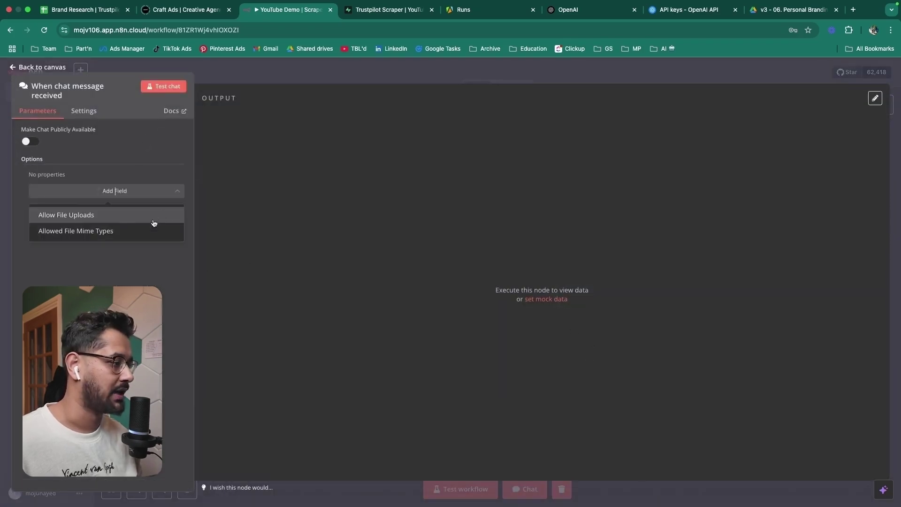
left_click(127, 233)
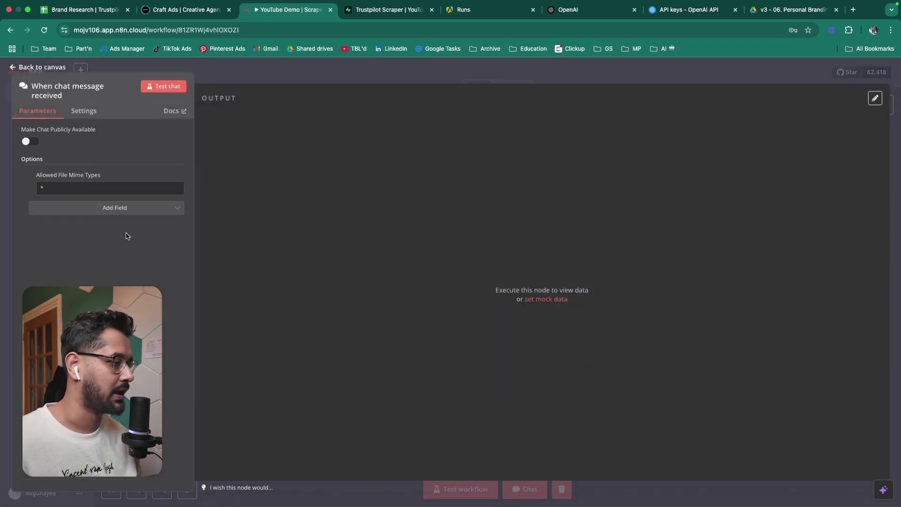
left_click(29, 70)
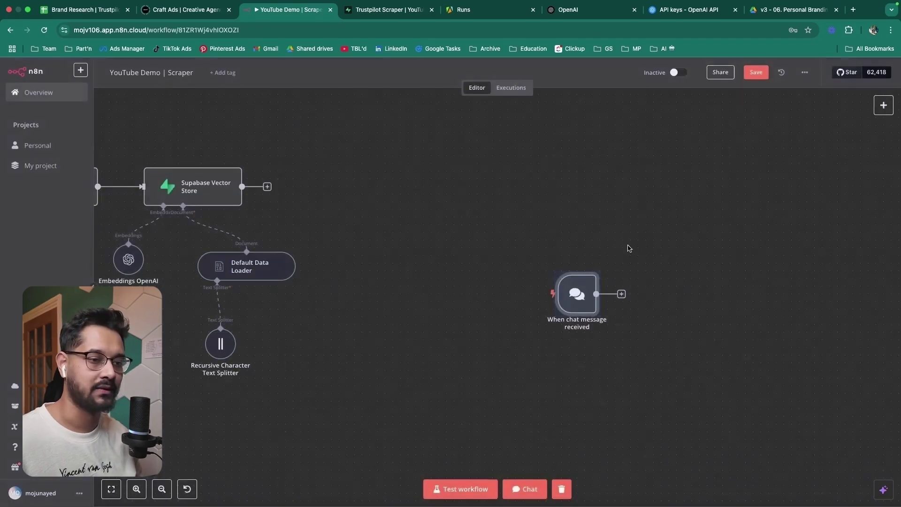
left_click_drag(577, 296, 485, 186)
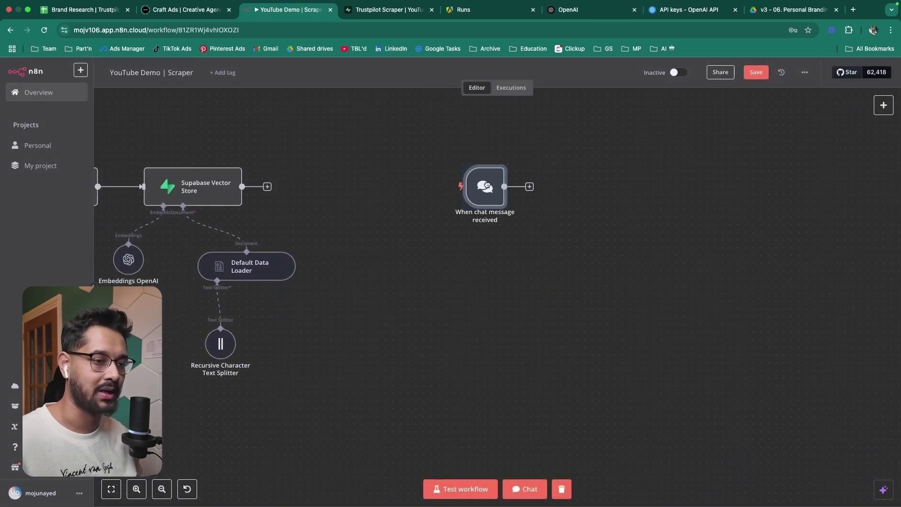
Step: Connect an AI Agent node after the chat message trigger, keeping its default settings, and return to the canvas
left_click(522, 187)
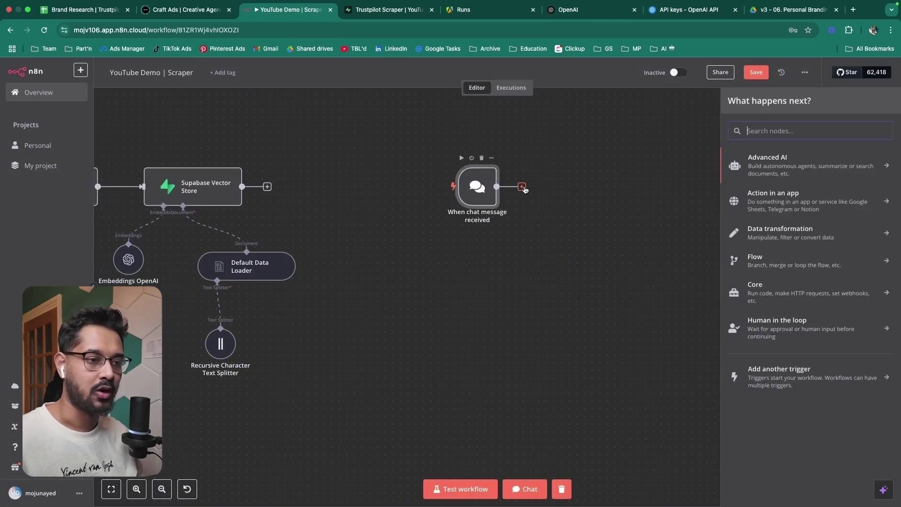
left_click(757, 170)
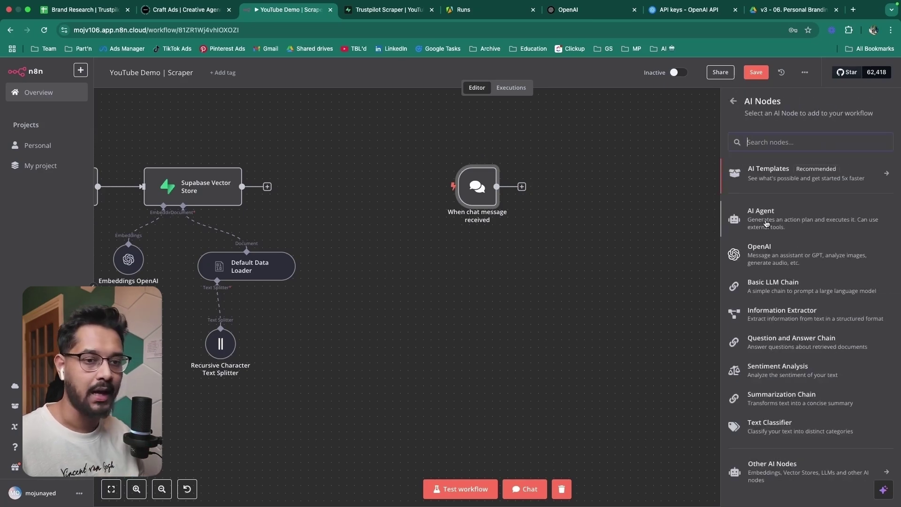
left_click(767, 223)
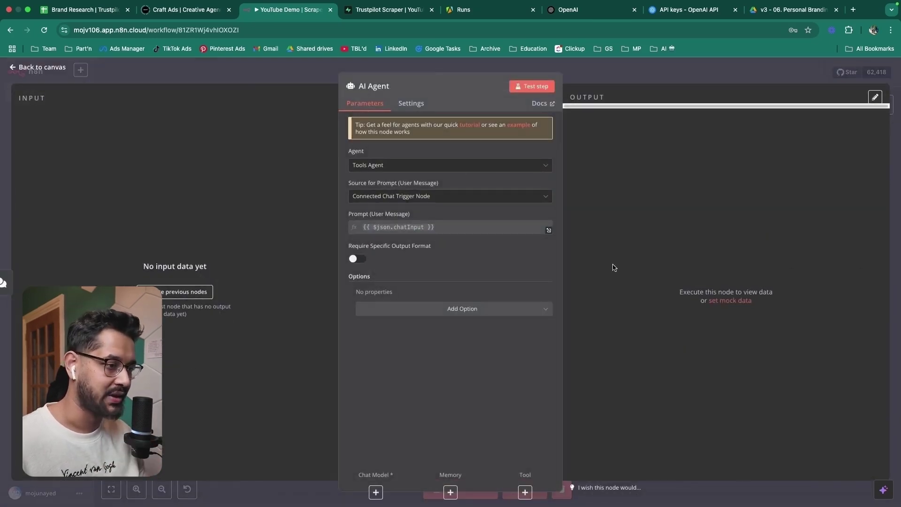
left_click(42, 67)
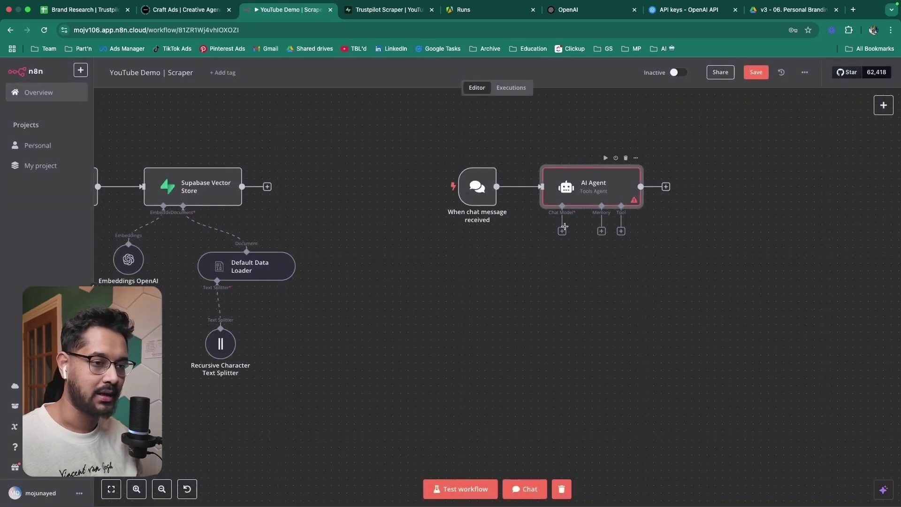
Step: Attach an OpenAI Chat Model to the AI Agent and set its model to gpt-4o
left_click(563, 230)
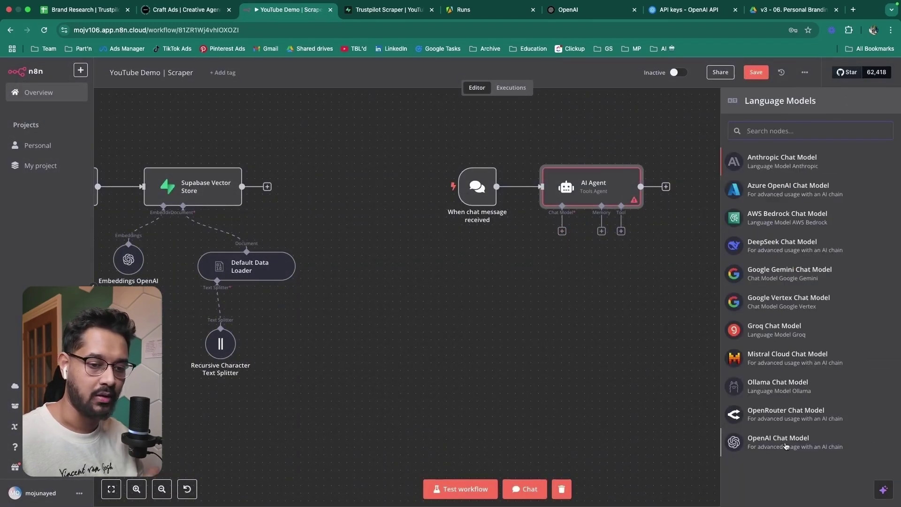
left_click(787, 444)
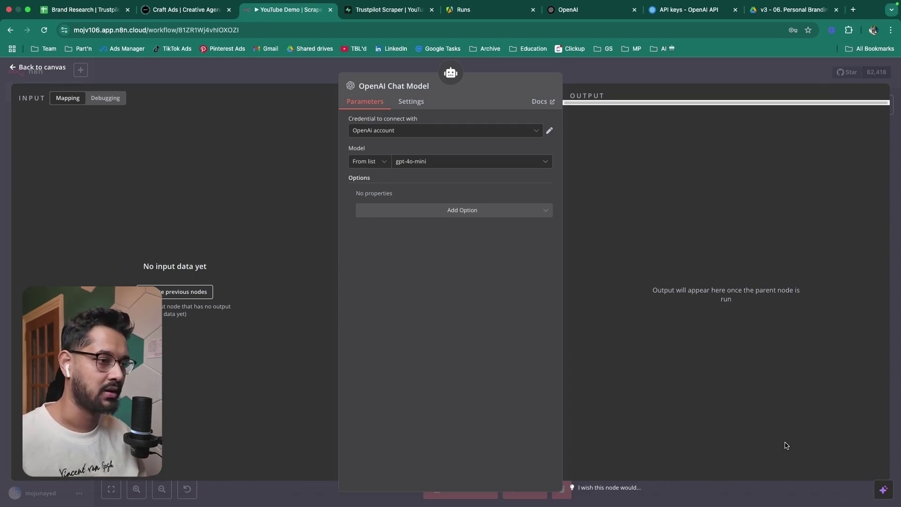
left_click(424, 163)
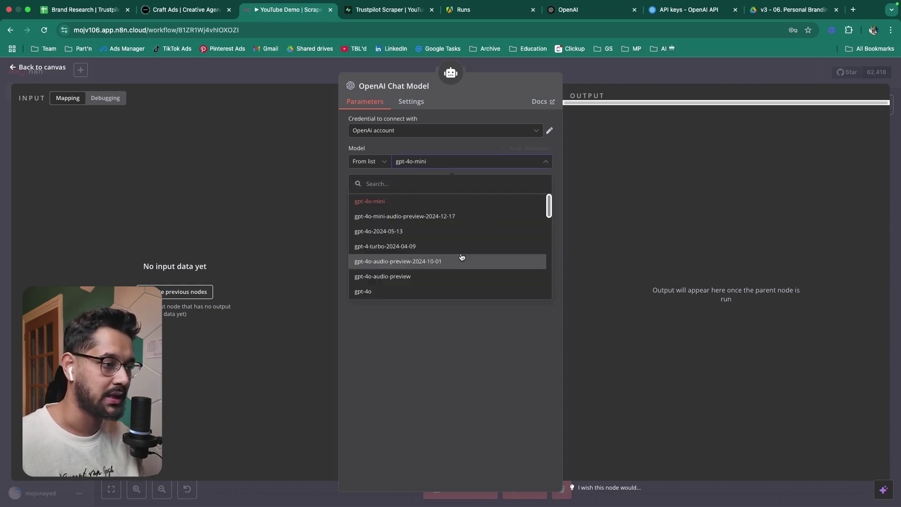
left_click(409, 291)
left_click(47, 73)
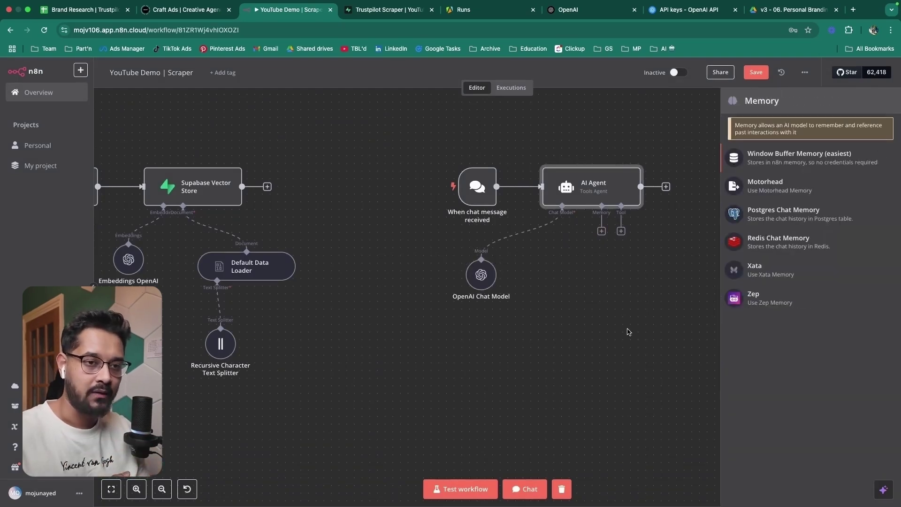
left_click(772, 220)
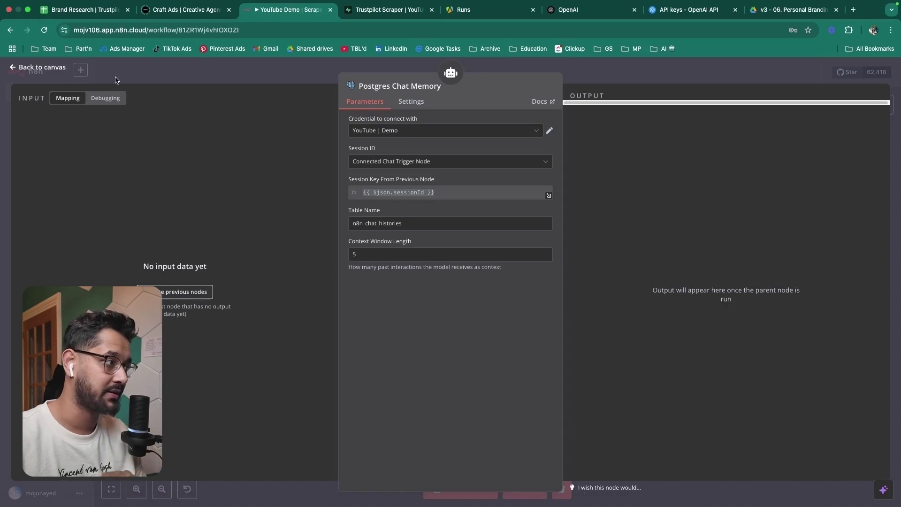
left_click(47, 68)
left_click(596, 242)
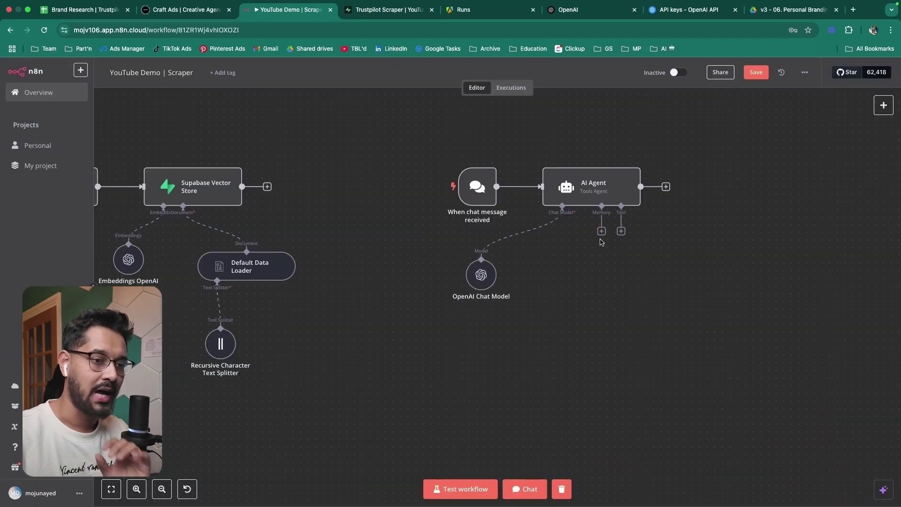
Step: Attach Window Buffer Memory with its default settings to the AI Agent and place it below the agent
left_click(602, 231)
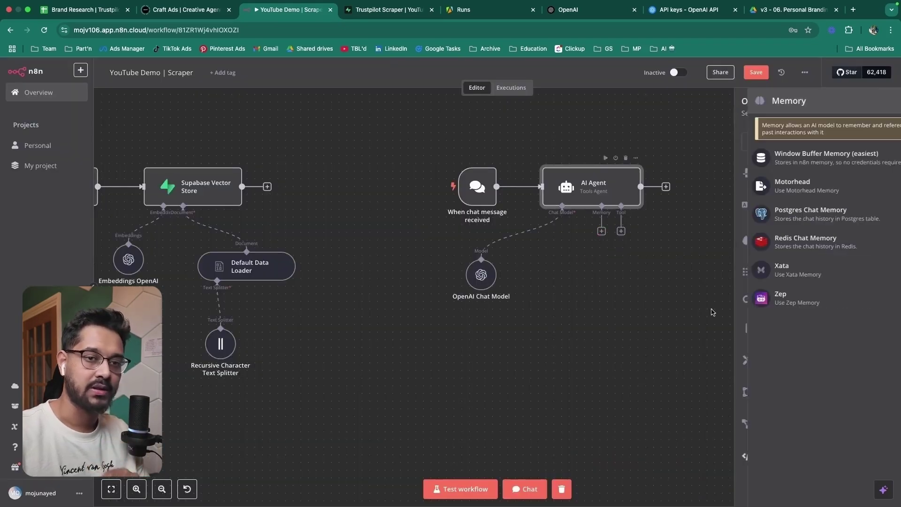
left_click(784, 160)
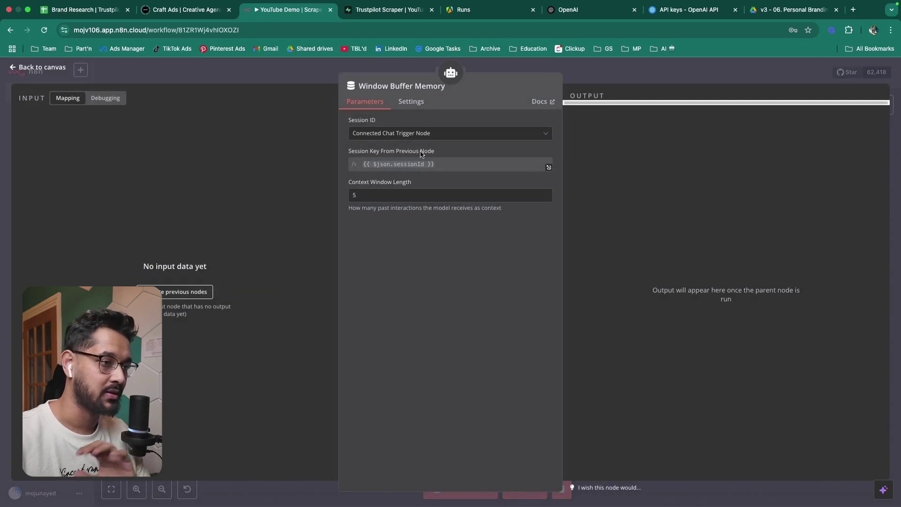
left_click(47, 71)
left_click_drag(610, 280, 580, 295)
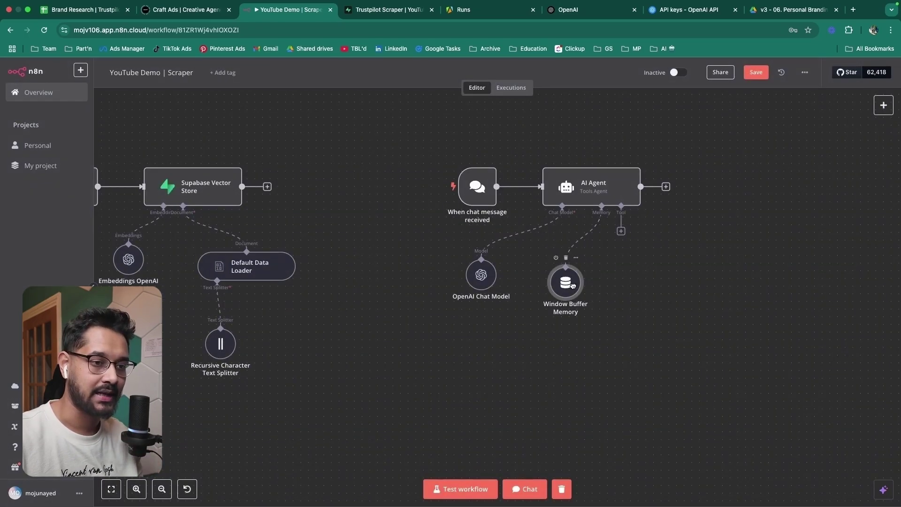
Step: Search the AI Agent's tools for "answer" and attach the Vector Store Question Answer Tool
left_click(622, 232)
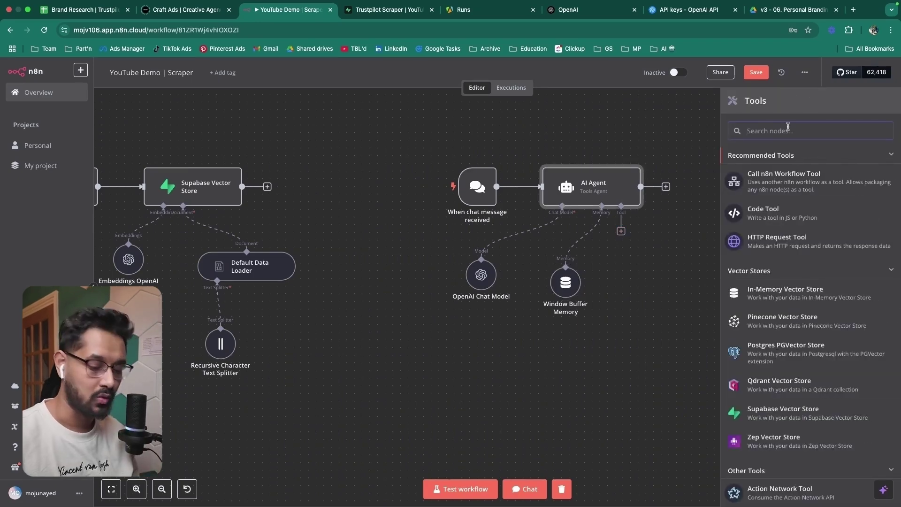
type("answer")
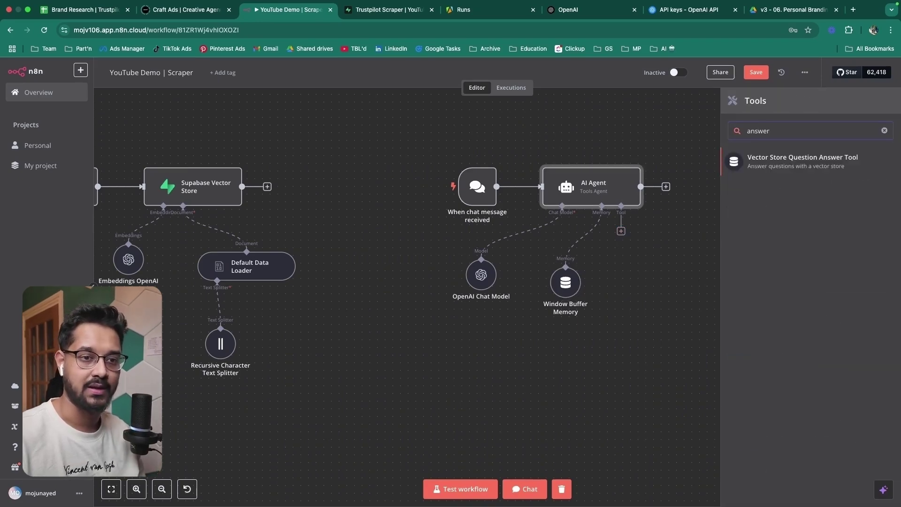
left_click(804, 170)
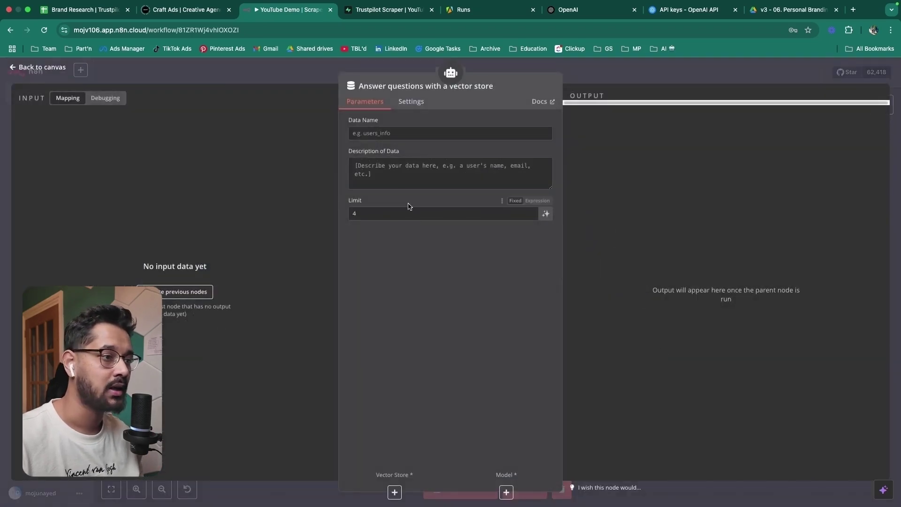
Step: Describe the tool's data with instructions to answer only from user-review context or say I don't know, name it document, and move the tool beside the agent
left_click(403, 172)
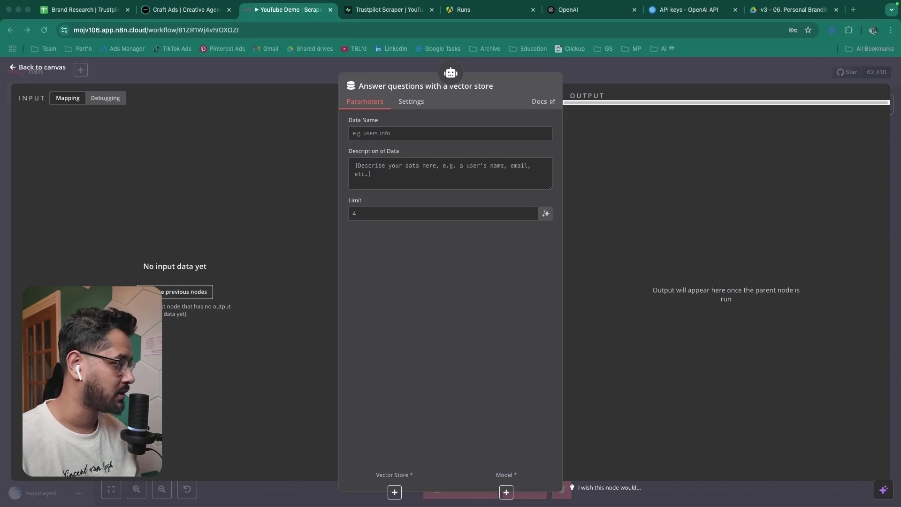
left_click(406, 178)
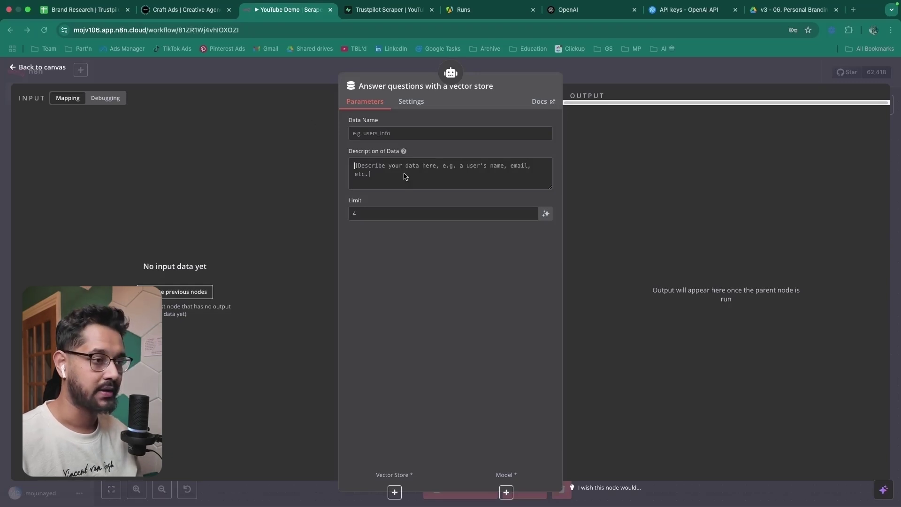
type("You are given the following context from actual user reviews. Answer the user’s question only using the provided context. If the answer is not found in the context, say ‘I don’t know.")
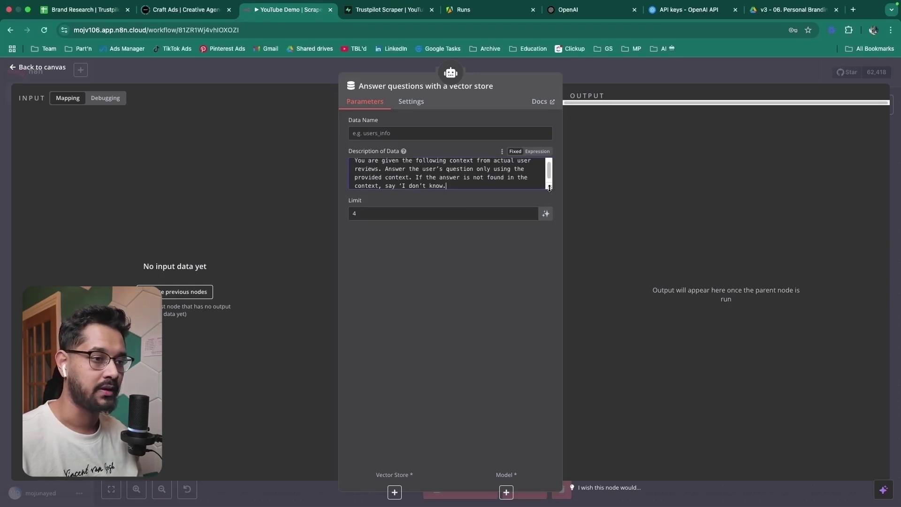
left_click_drag(550, 188, 554, 271)
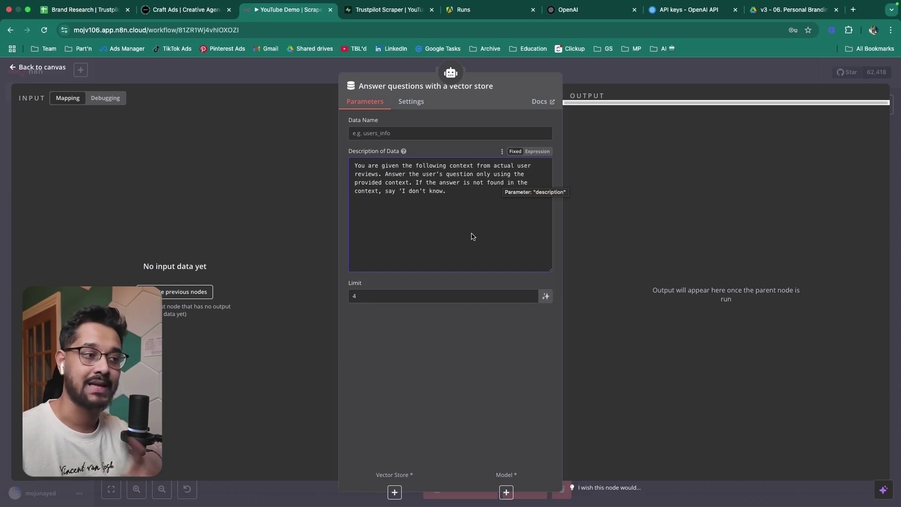
left_click(419, 132)
type("document")
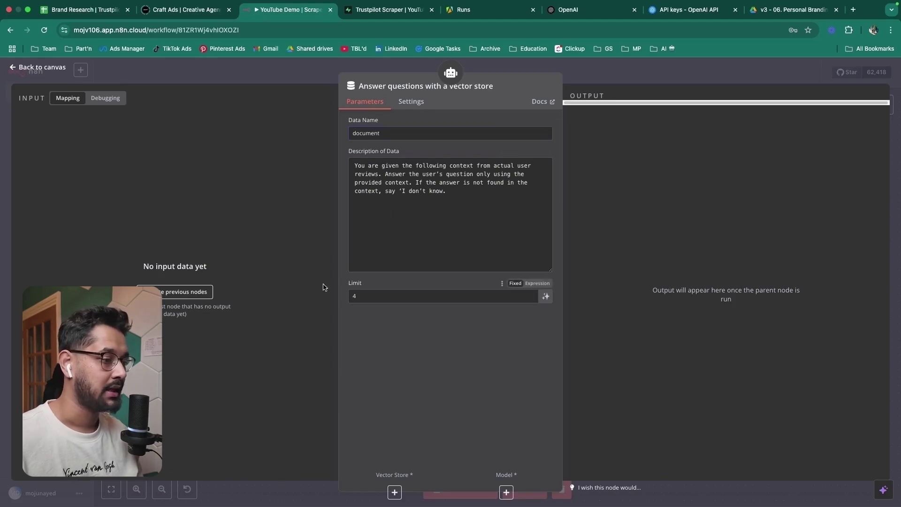
left_click(33, 68)
left_click_drag(665, 278, 731, 261)
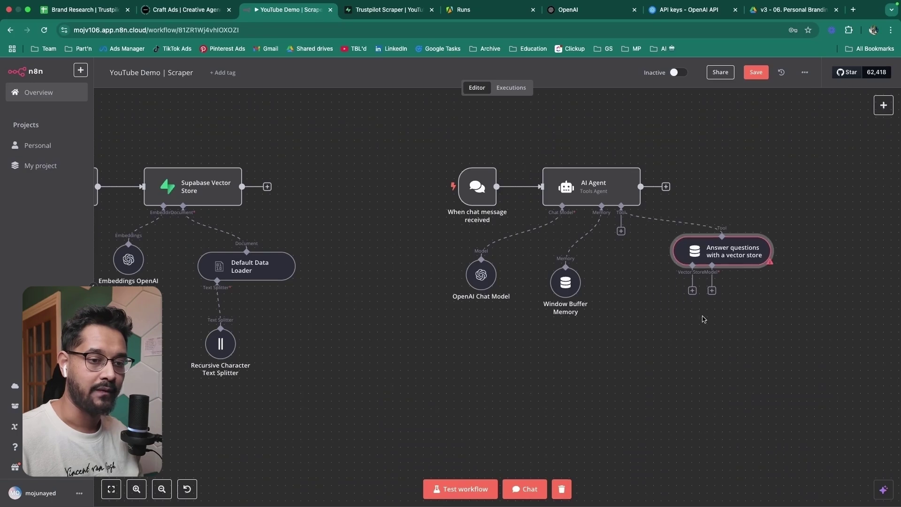
Step: Attach a Supabase Vector Store to the question answer tool, set its table to documents, and return to the canvas
left_click(695, 299)
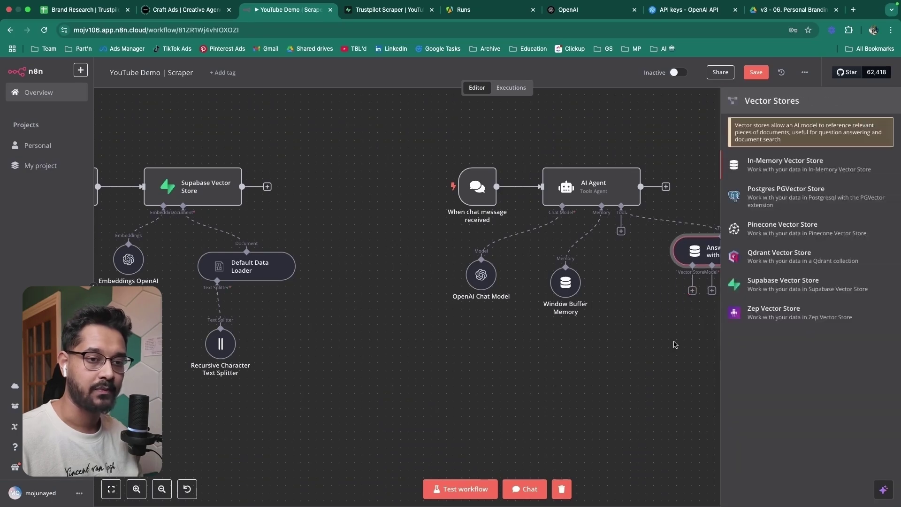
left_click(780, 285)
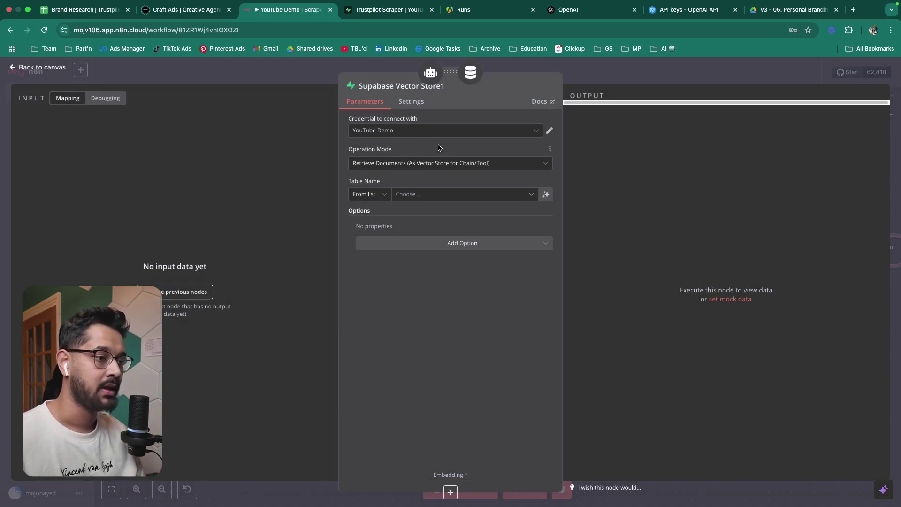
left_click(430, 196)
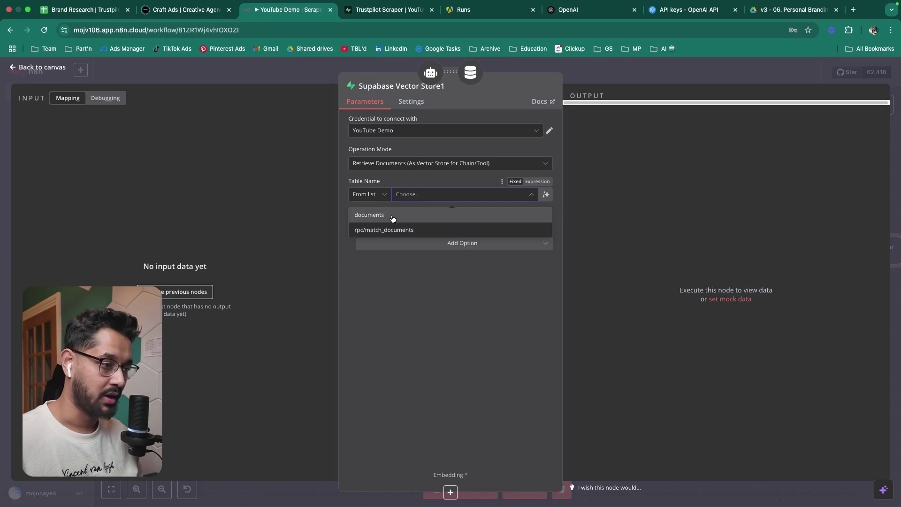
left_click(393, 216)
left_click(29, 67)
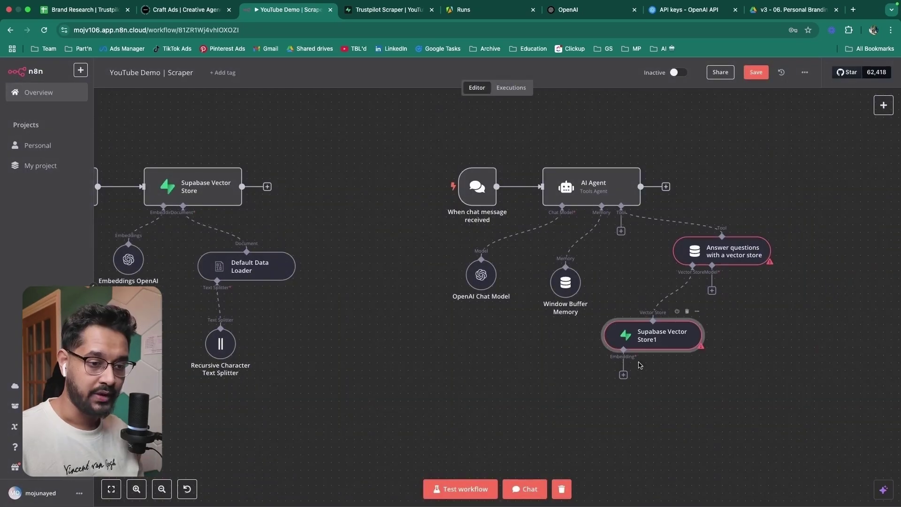
Step: Attach Embeddings OpenAI to the question tool's Supabase Vector Store, set its model to text-embedding-3-large, and return to the canvas
left_click(624, 375)
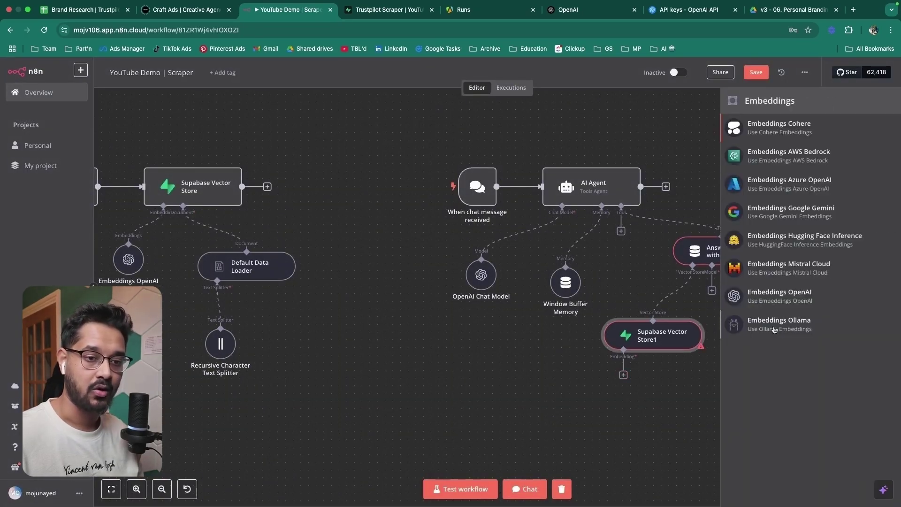
left_click(780, 296)
left_click(410, 162)
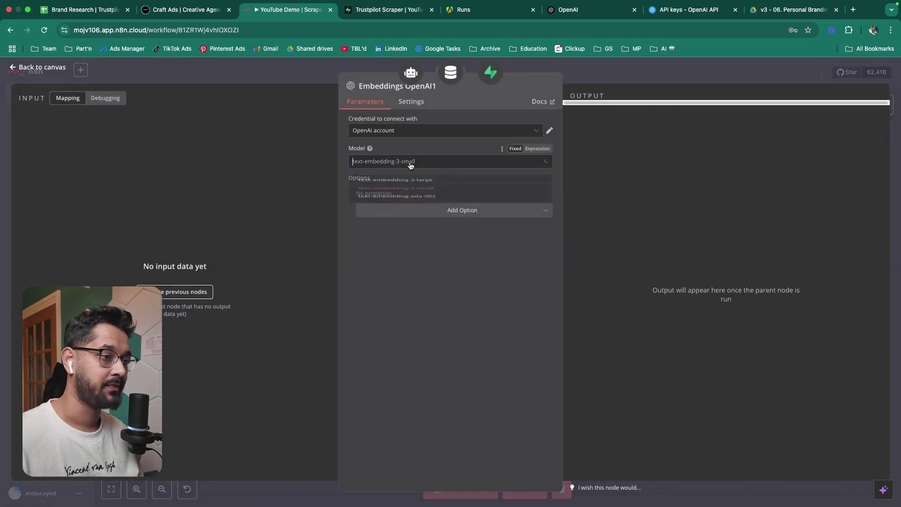
left_click(399, 193)
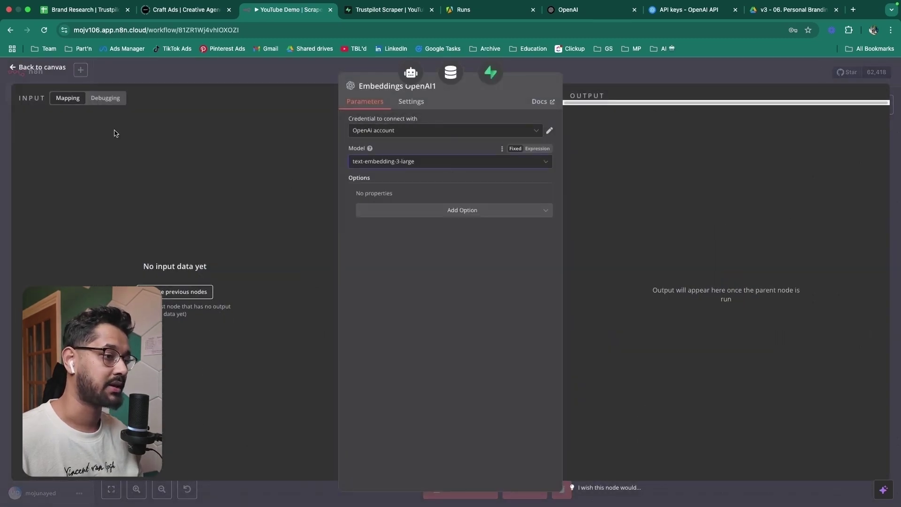
left_click(31, 69)
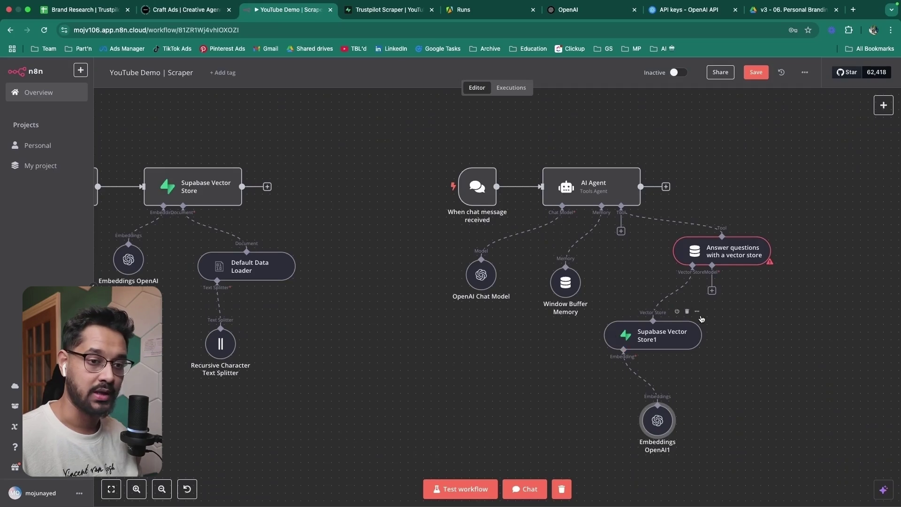
Step: Attach an OpenAI Chat Model set to gpt-4o to the question answer tool and move the tool slightly farther from the agent
left_click(712, 291)
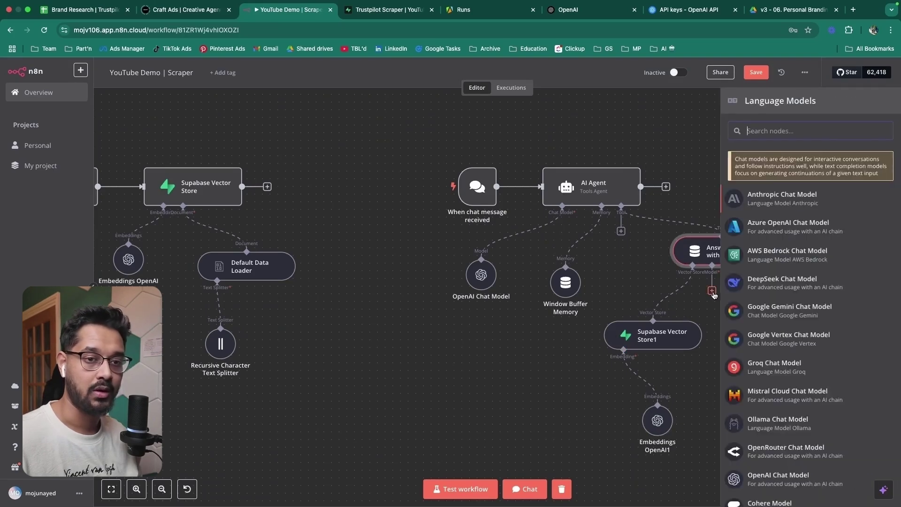
left_click(789, 386)
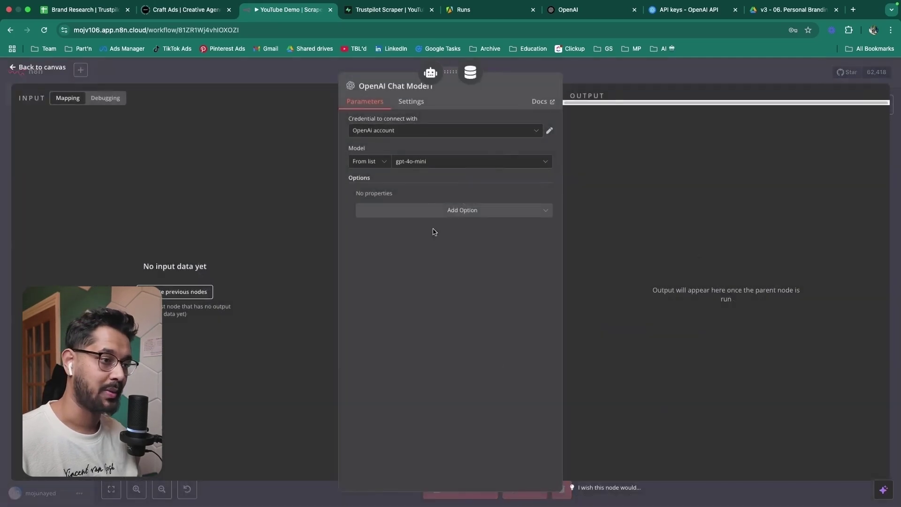
left_click(421, 162)
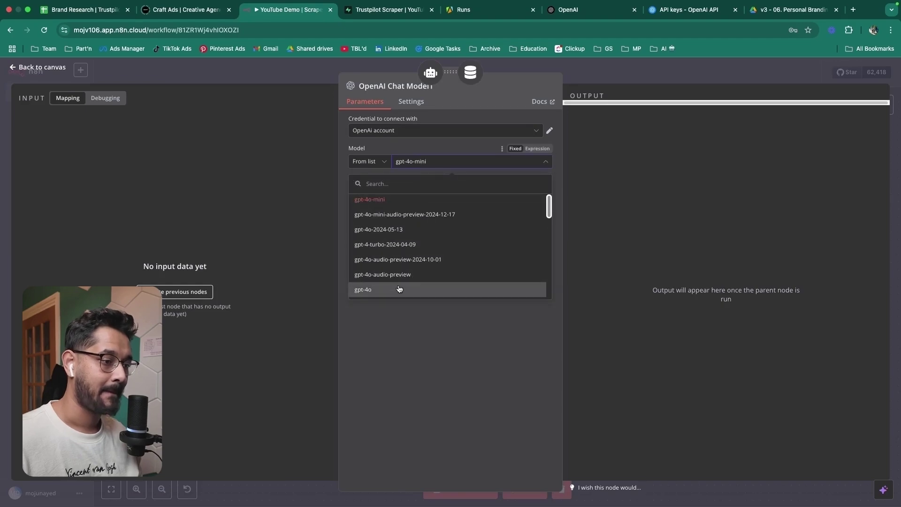
left_click(401, 288)
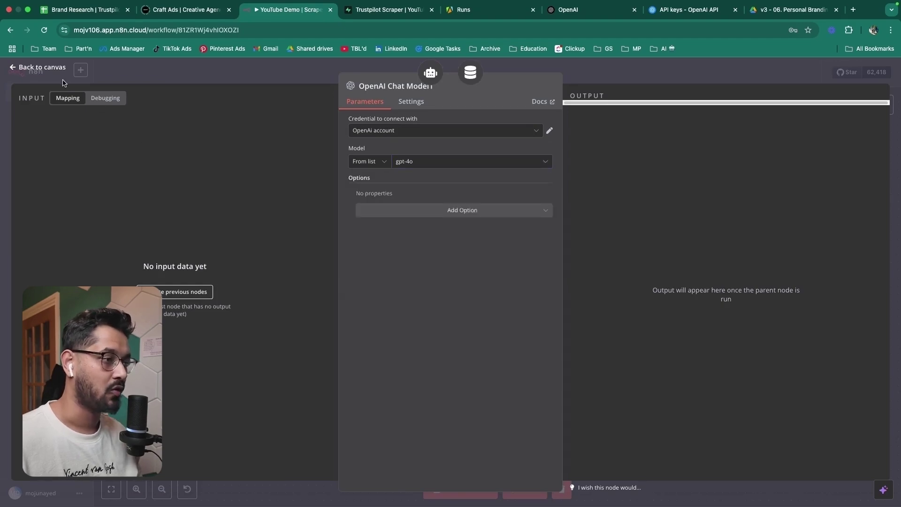
left_click(47, 69)
left_click_drag(758, 249, 781, 241)
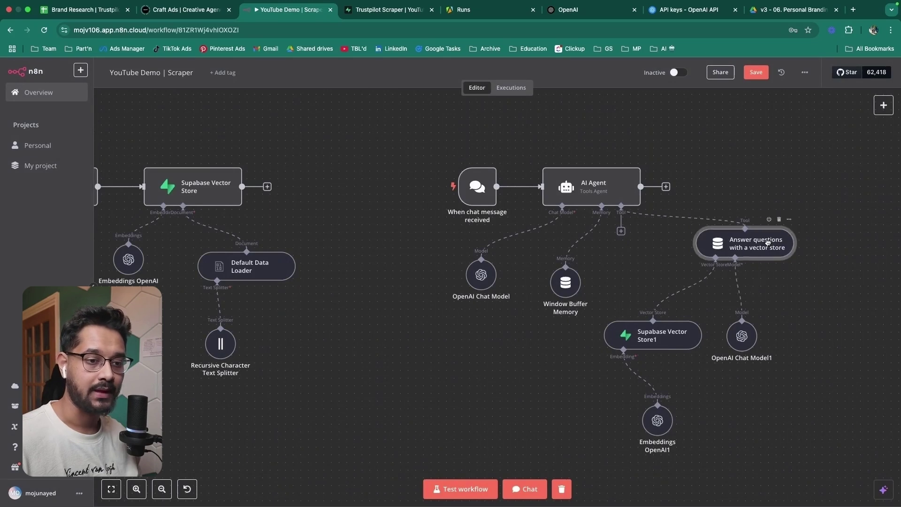
Step: Open the workflow's test chat and send the message "Hey" to the AI Agent
left_click(539, 489)
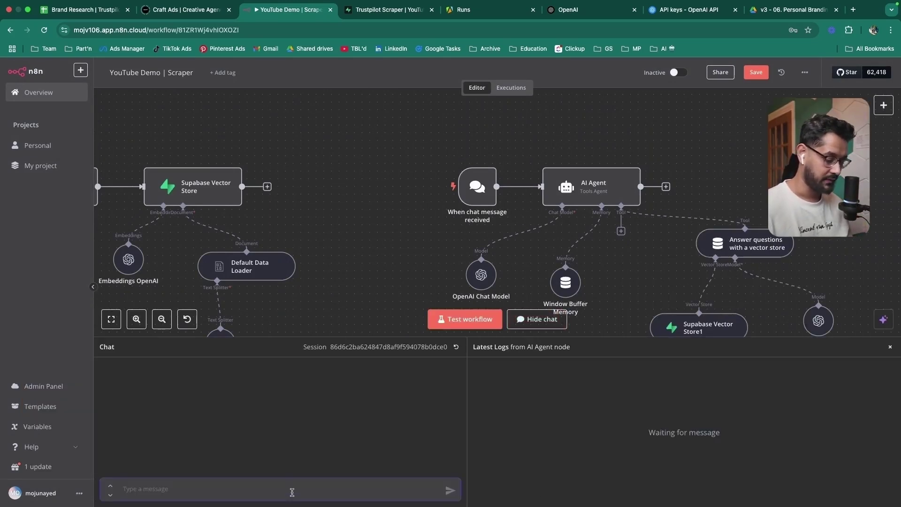
type("Hey")
key("Return")
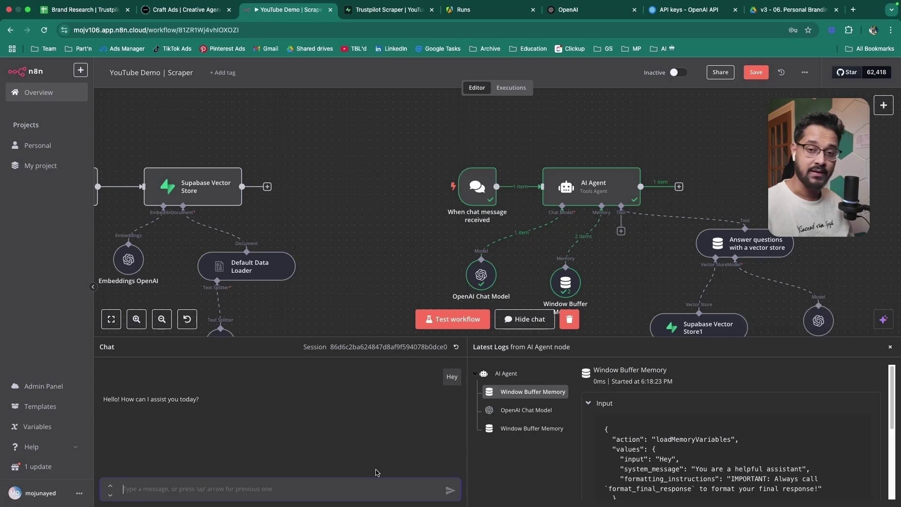
Step: Ask the agent "what are the top 3 worst reviews from customers for this brand? Give me specific customer quotes for each complaint."
type("what are")
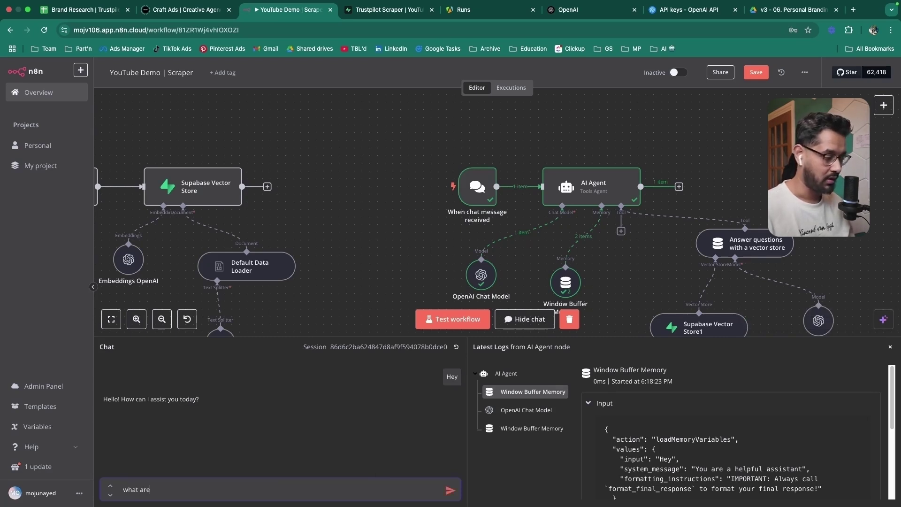
type(" the top 3 wors")
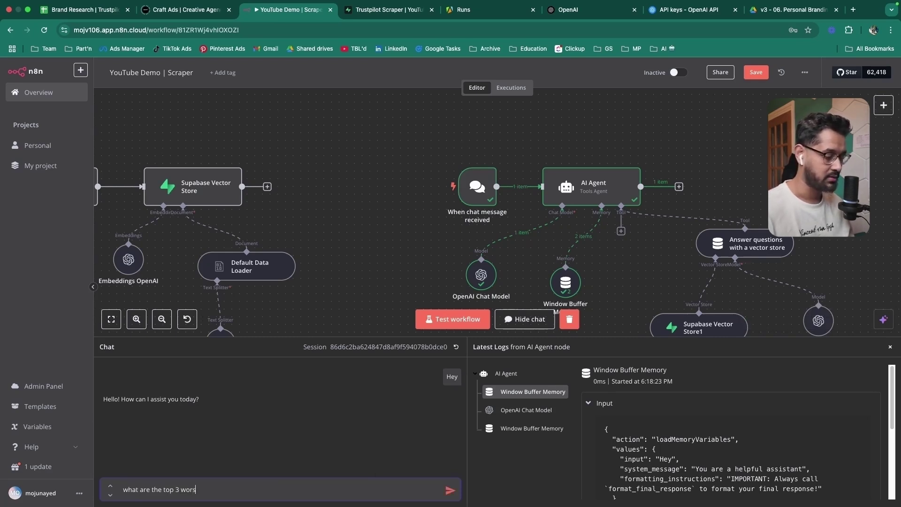
type("t reviews from")
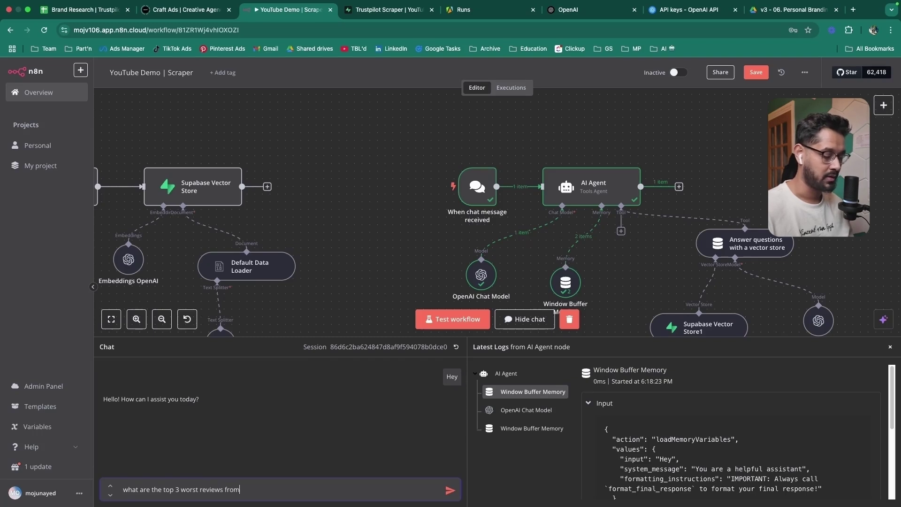
type(" customers for this brand")
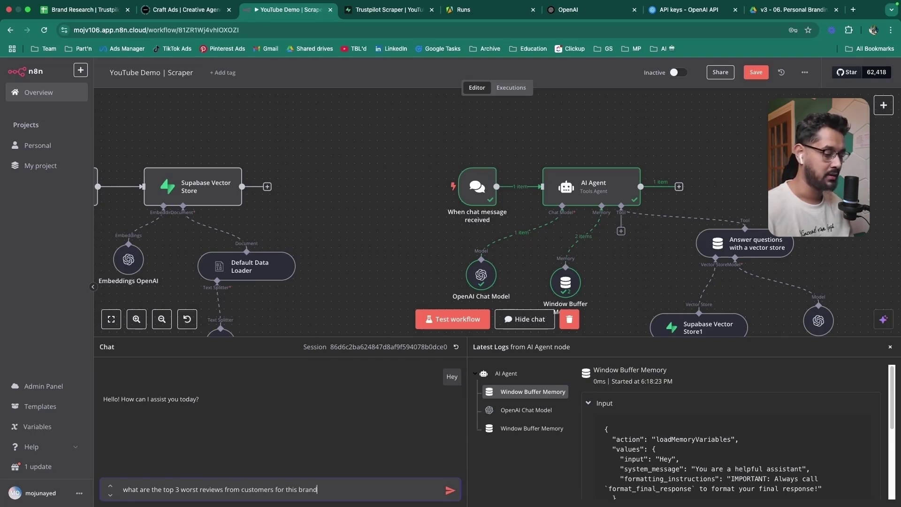
type("? Give me")
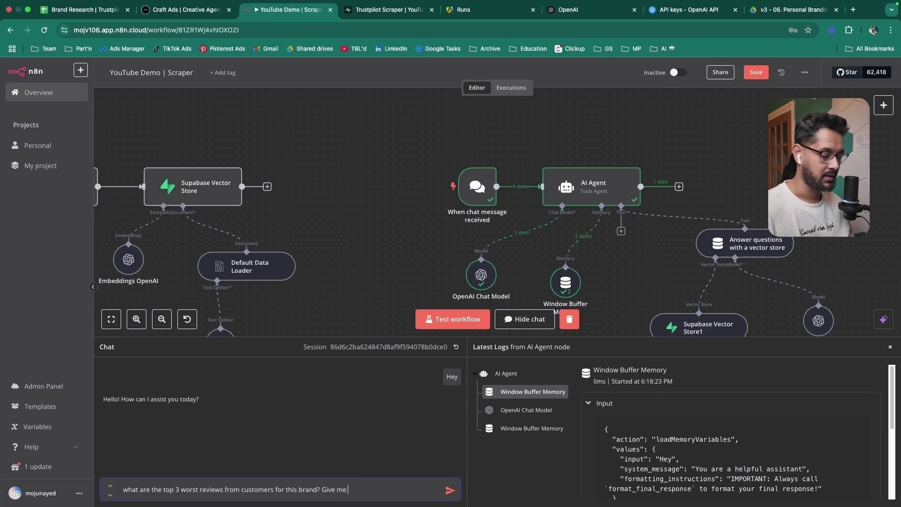
type(" specific c")
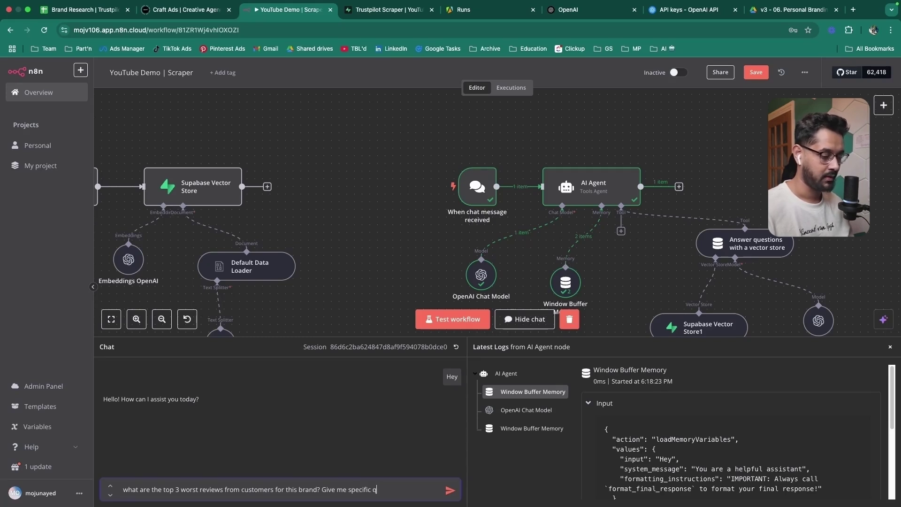
type("ustomer quotes fo")
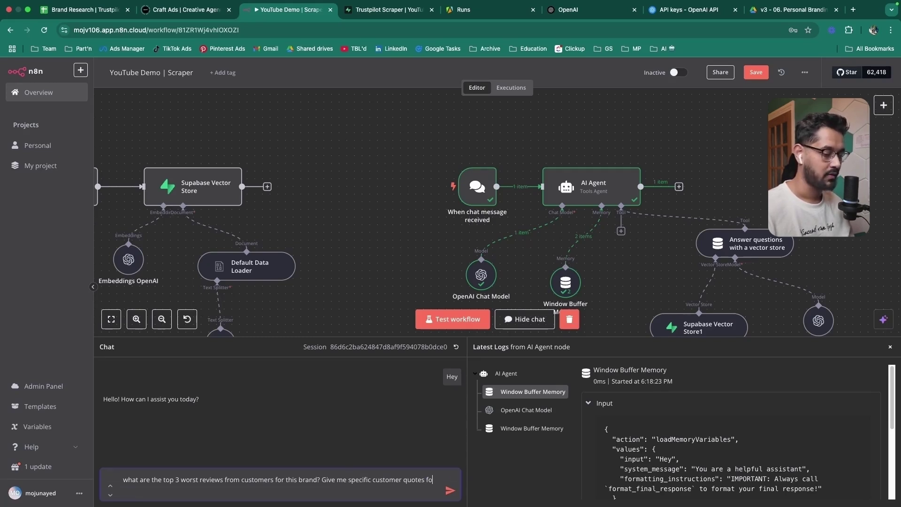
type("r each complaint.")
key("Return")
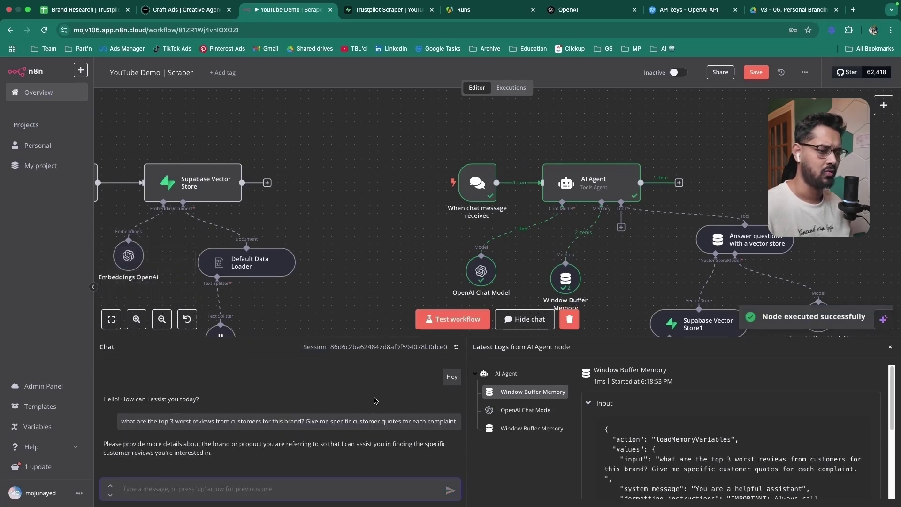
Step: Recall the previous question, insert "for Ryze superfoods" after "worst reviews", and send it to the agent again
left_click(263, 489)
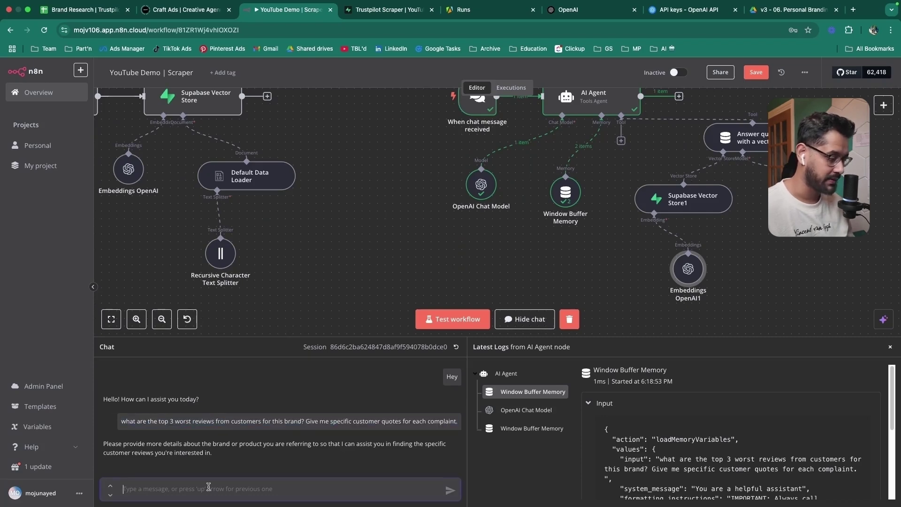
key("Up")
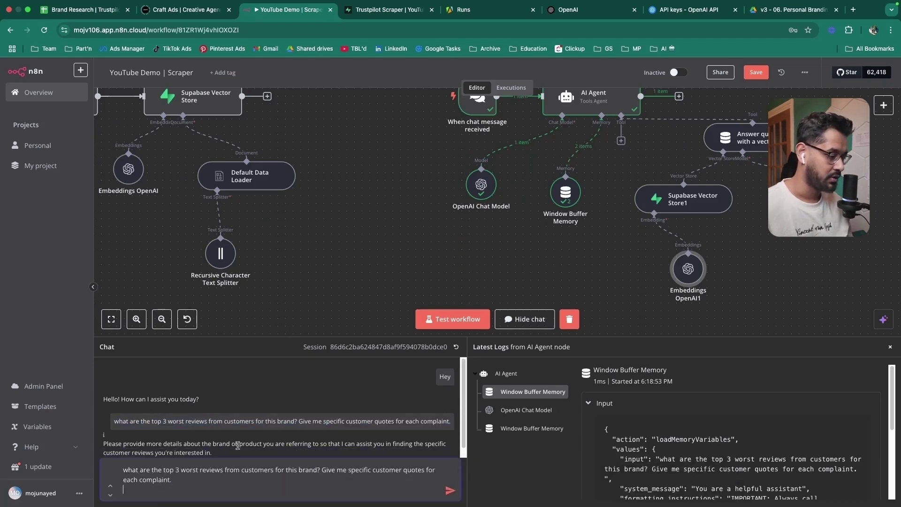
type("for Ry")
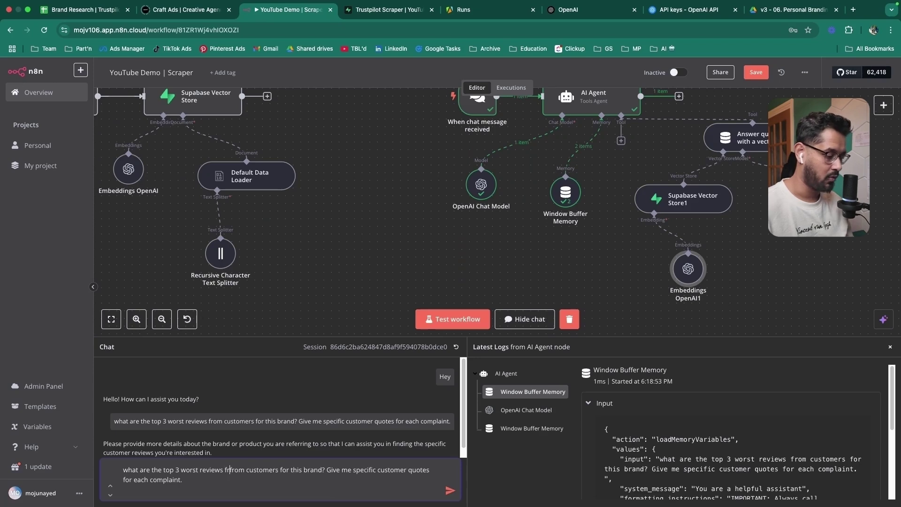
type("ze")
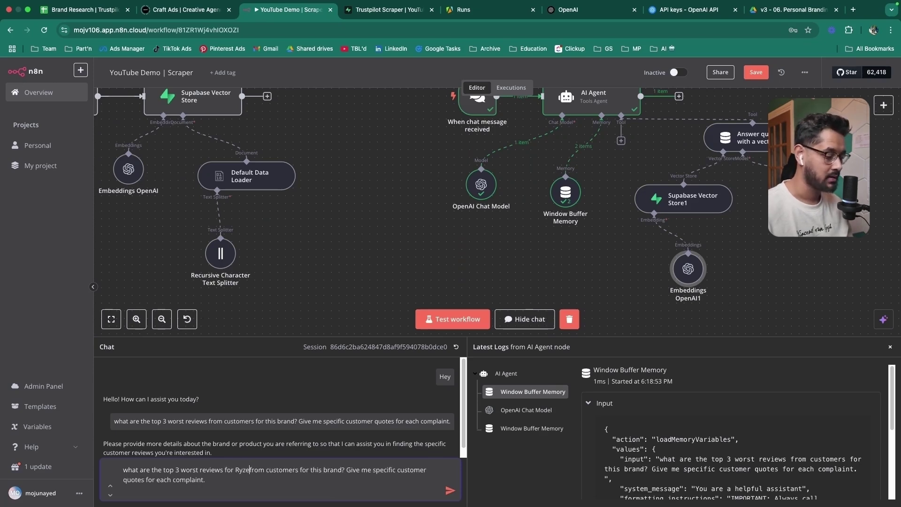
type(" su")
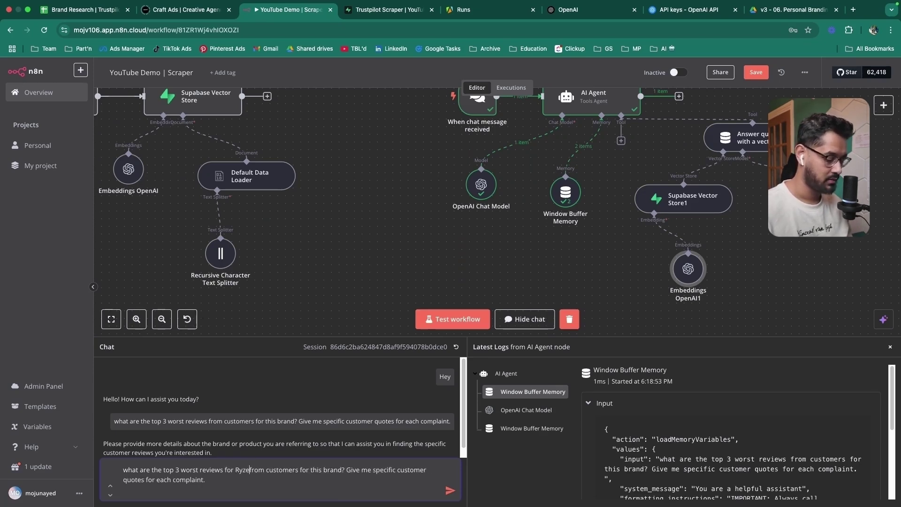
type("perfoods")
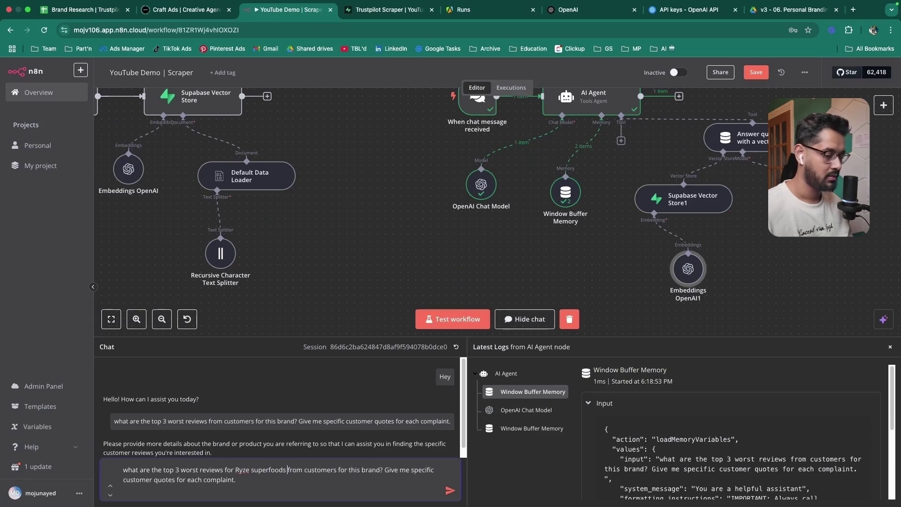
key("Return")
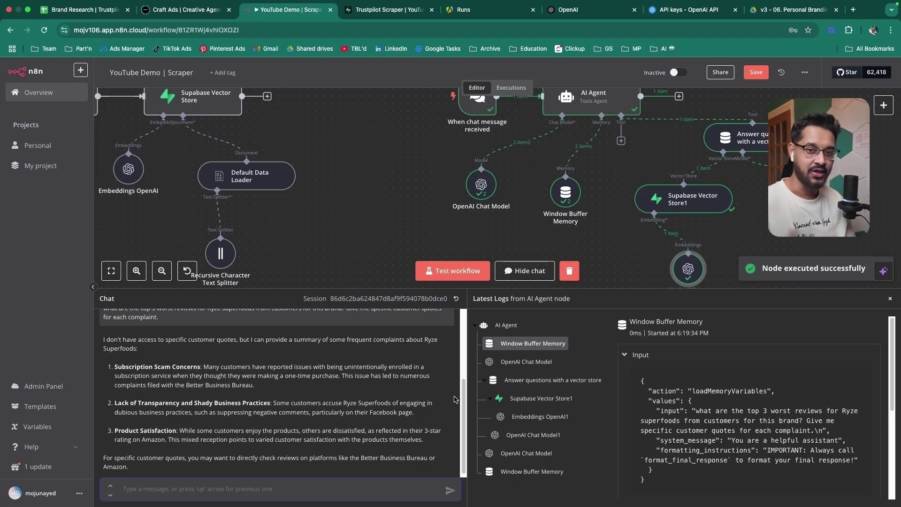
Step: Read the agent's complaint summary and send the follow-up "Give me a specific review for each of the problems mentioned above"
scroll(155, 377, "up", 1)
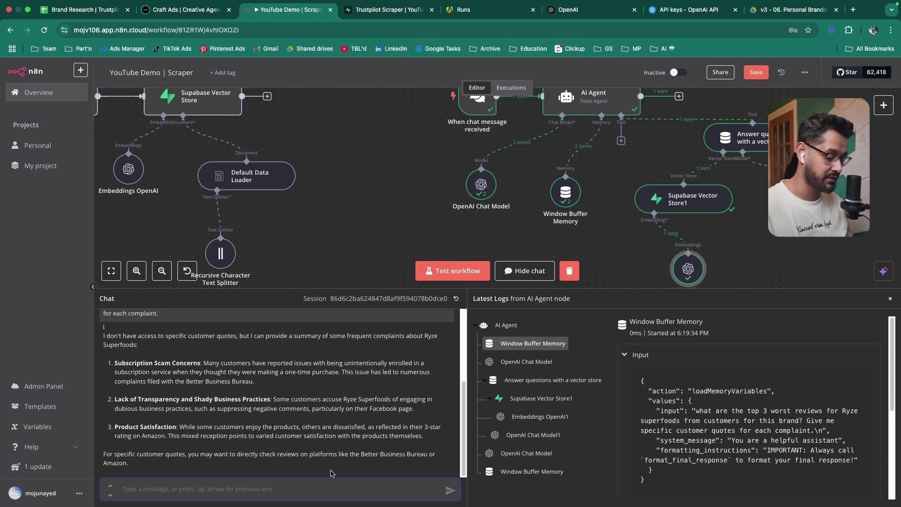
type("Gi")
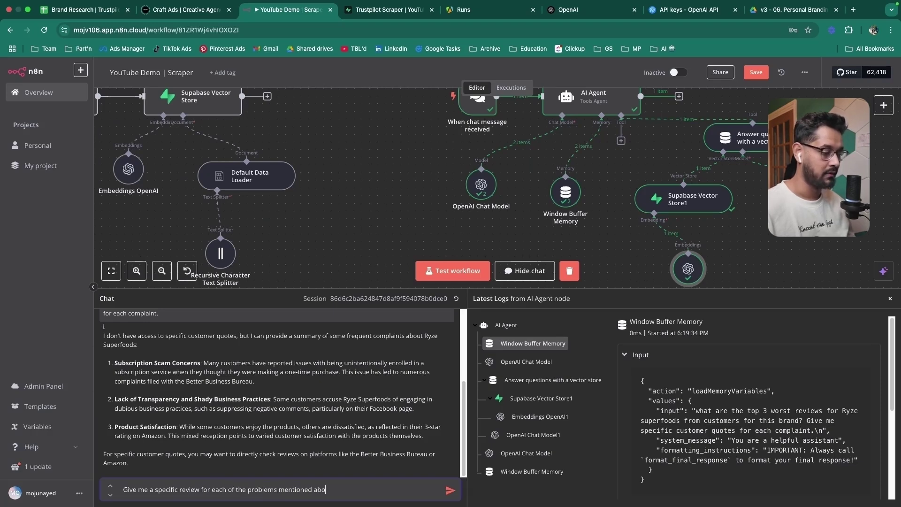
type("ve")
key("Return")
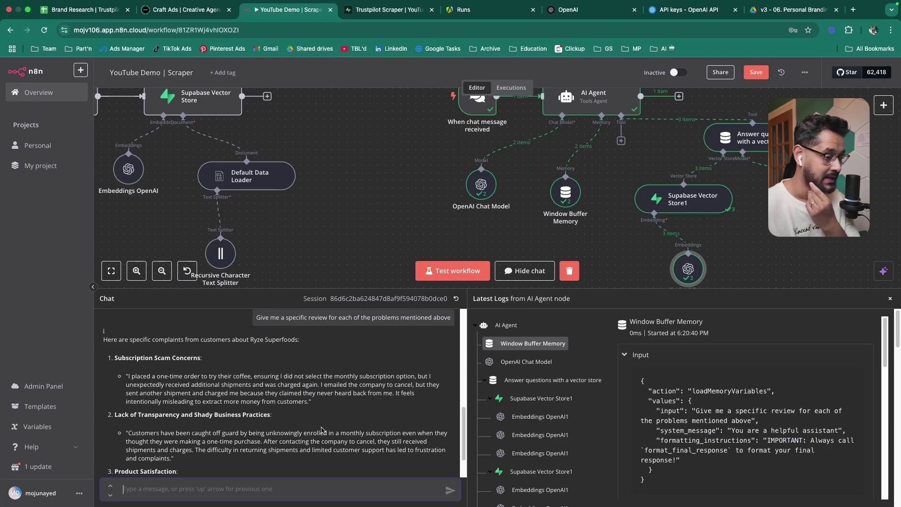
Step: Examine the agent's quoted complaints and the executed workflow nodes, and show the workflow's duplicate, download and import options
scroll(279, 402, "down", 3)
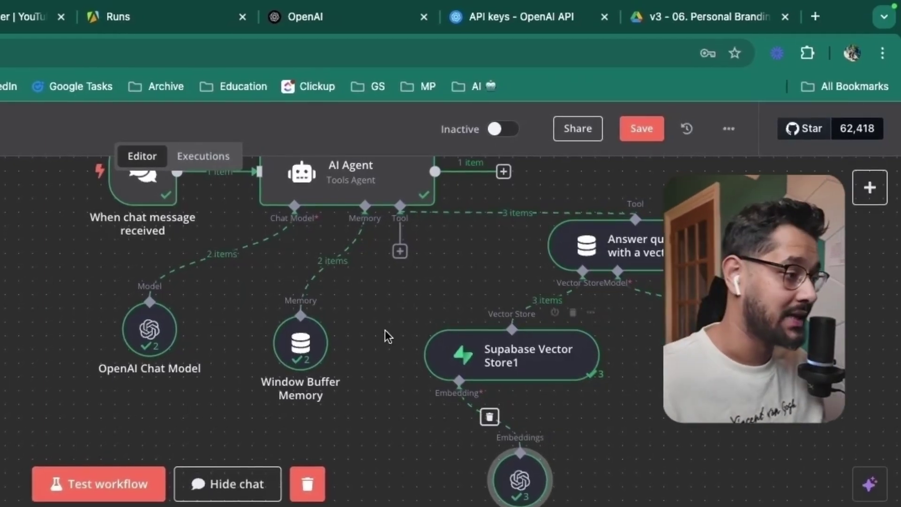
scroll(97, 440, "down", 3)
scroll(94, 440, "up", 5)
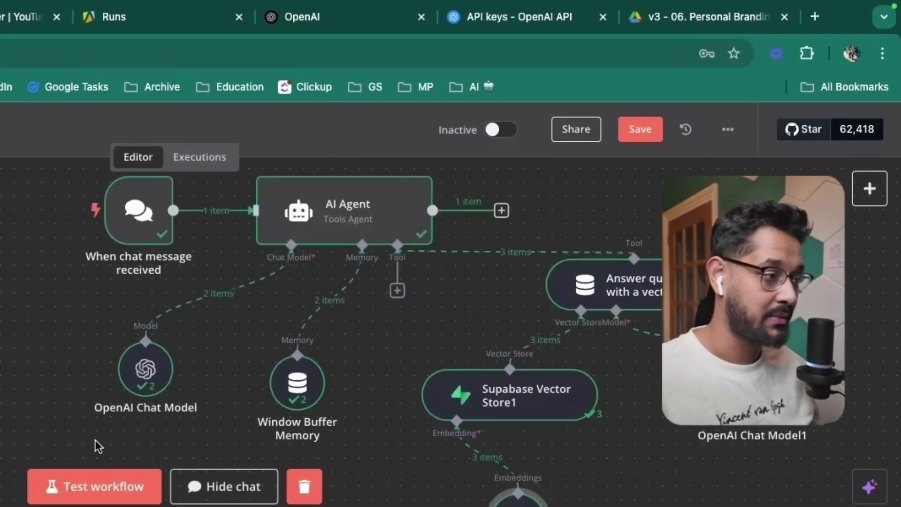
scroll(94, 440, "down", 5)
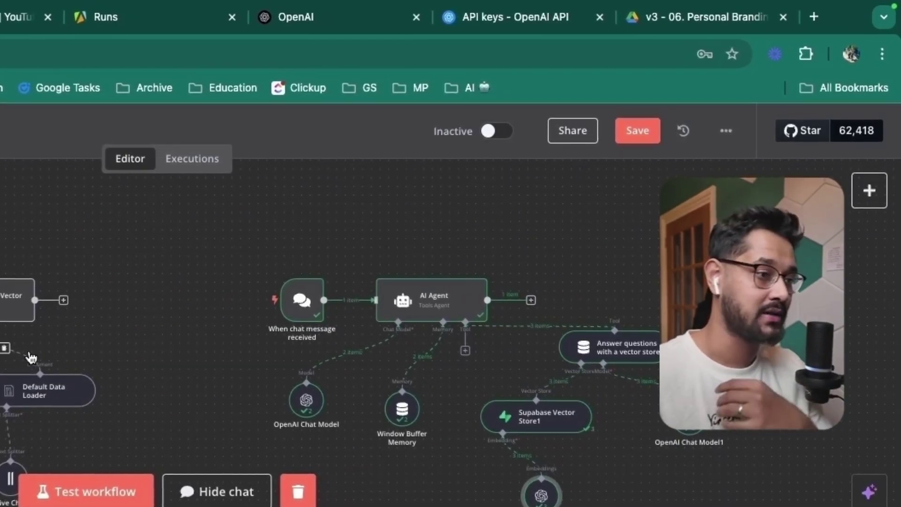
scroll(280, 407, "right", 5)
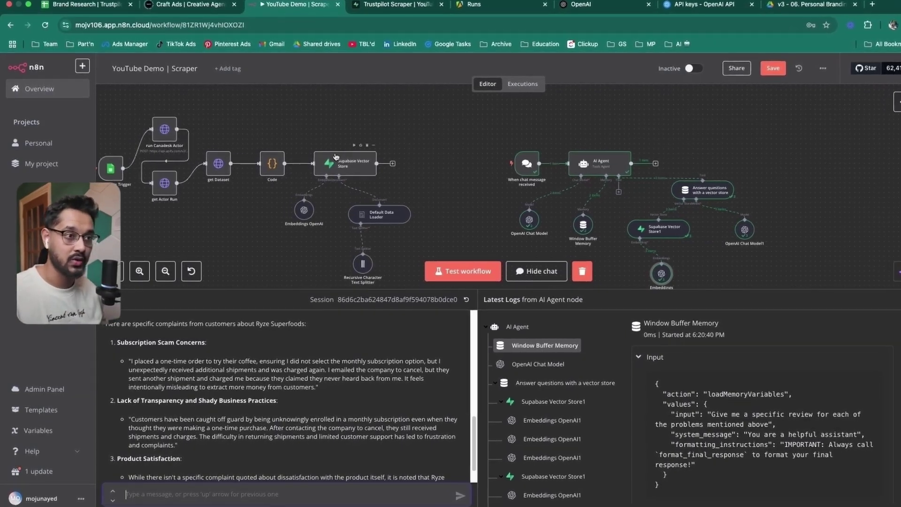
left_click(820, 68)
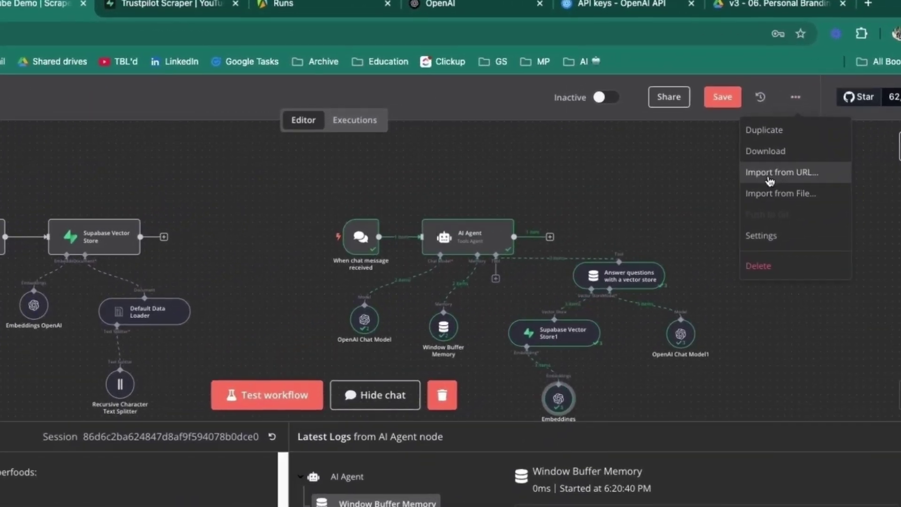